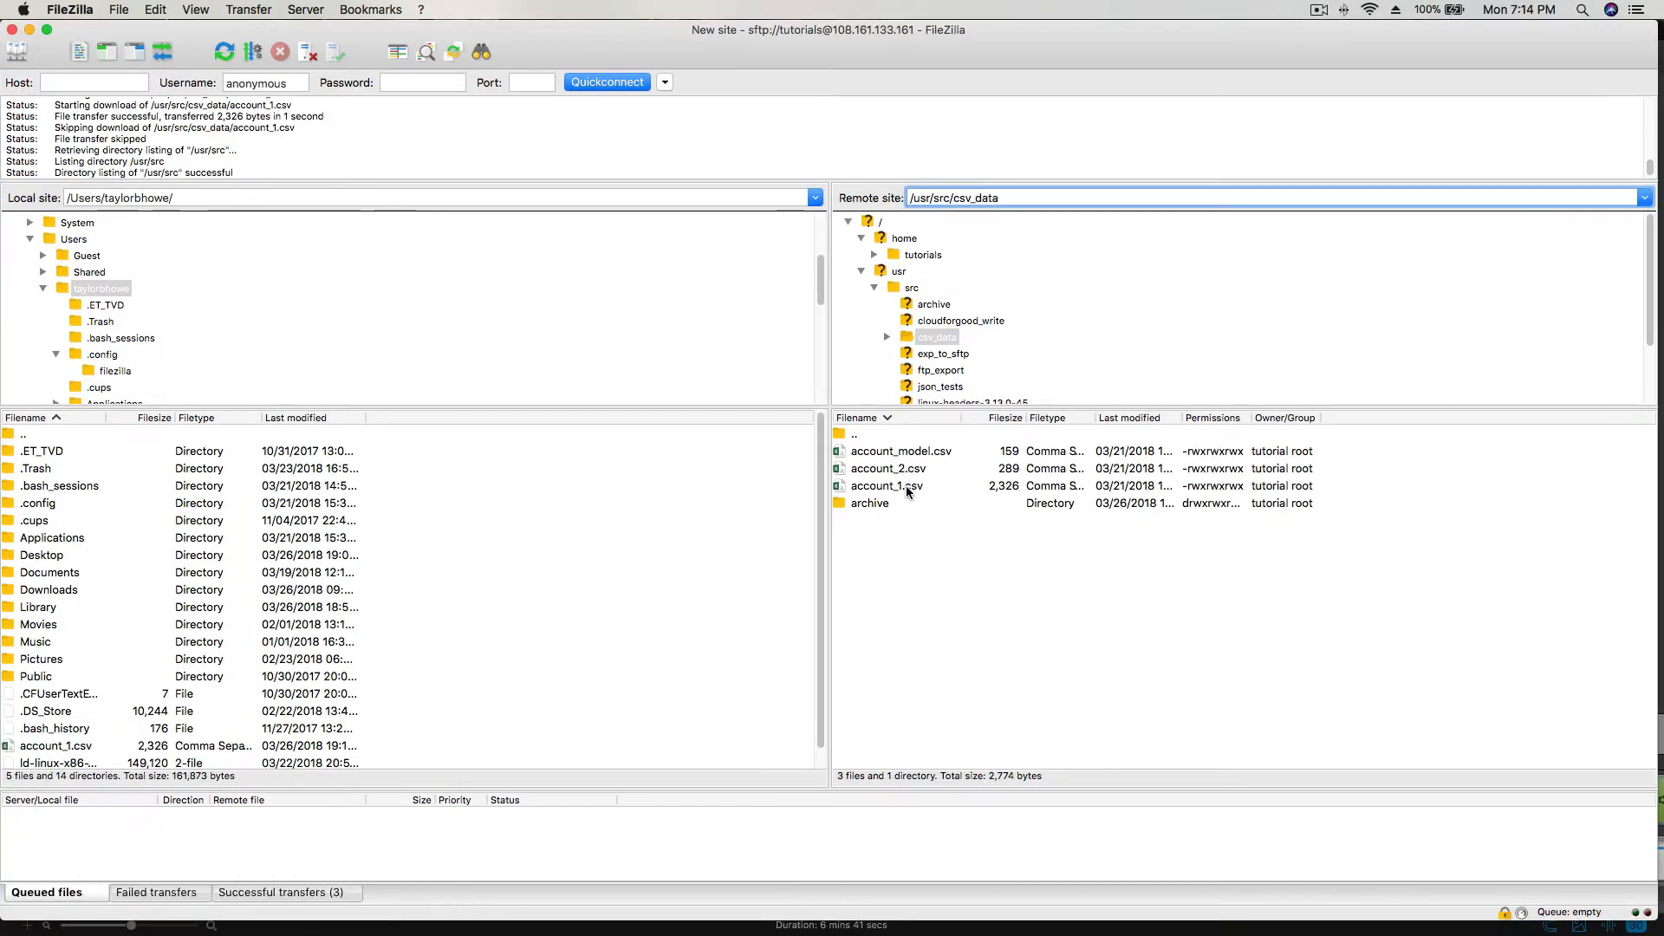
Open account_1.csv and account_2.csv from the remote csv_data folder to view their contents, reopening the local copy of account_1.csv.
right_click(908, 490)
click(930, 520)
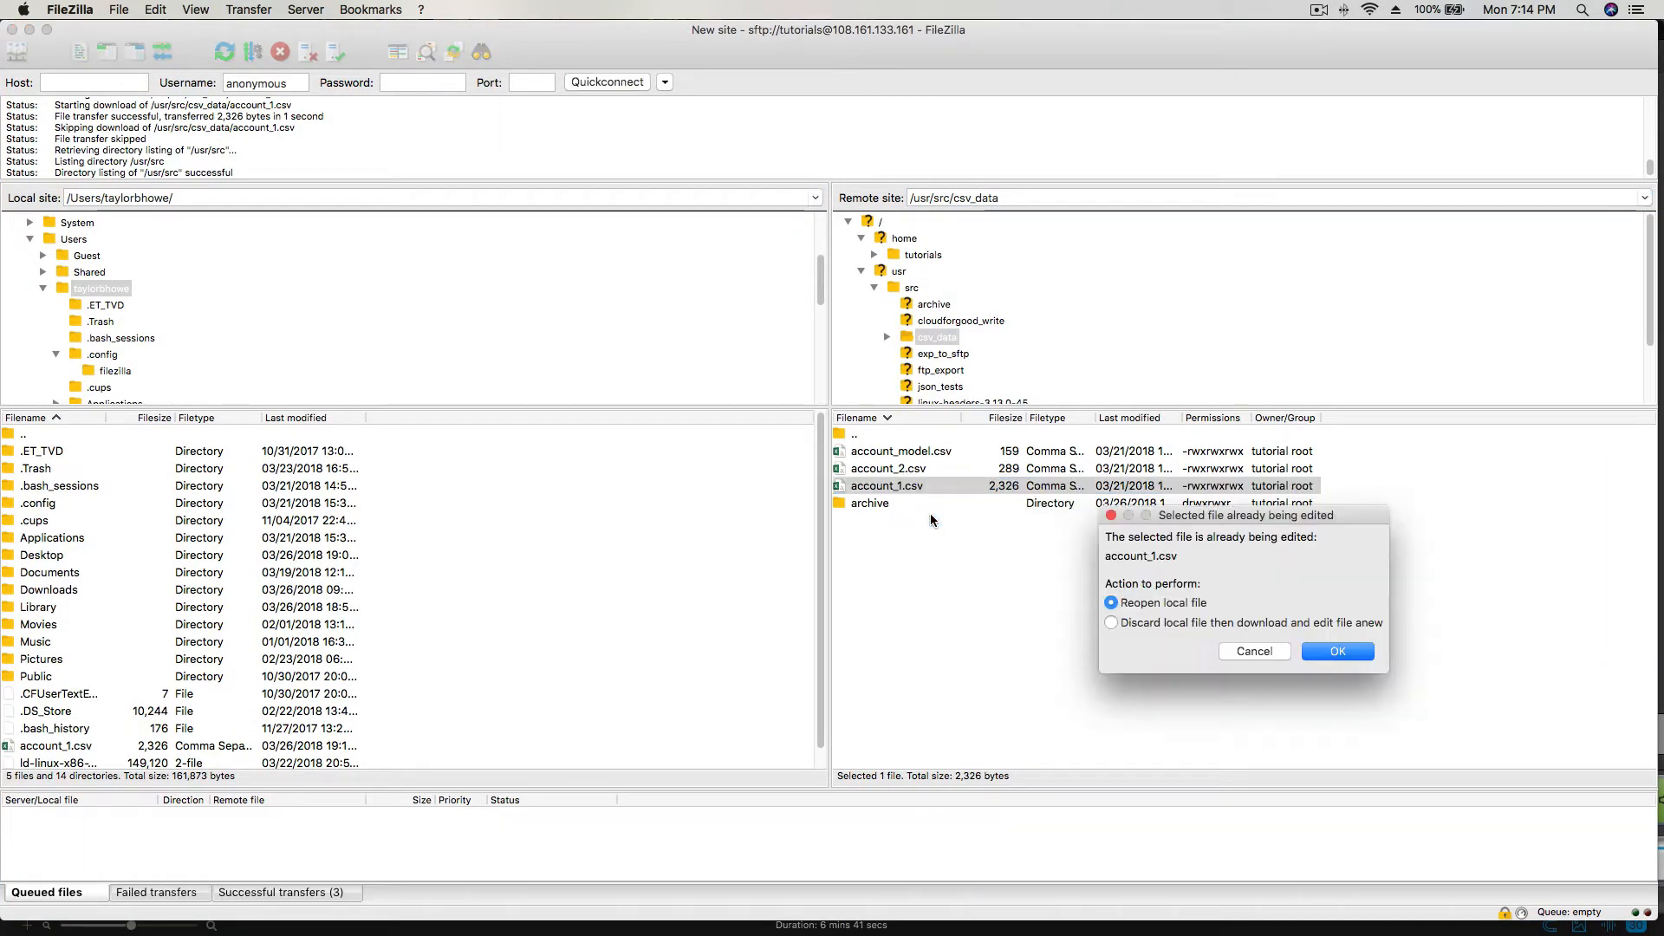
click(1356, 652)
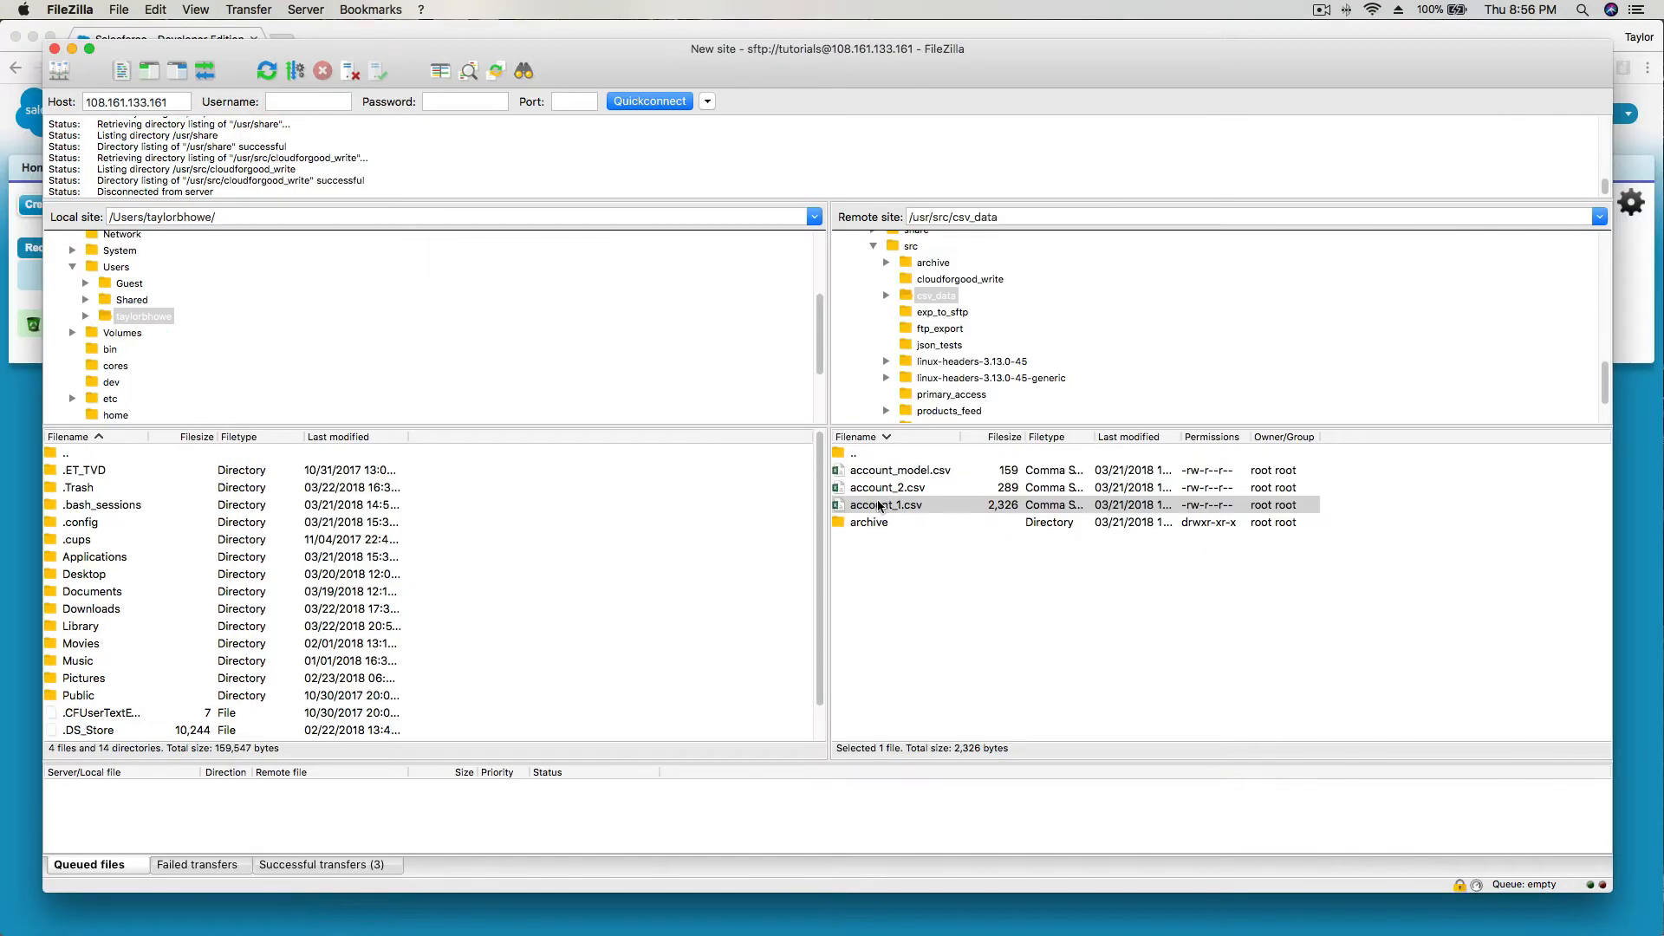
right_click(880, 487)
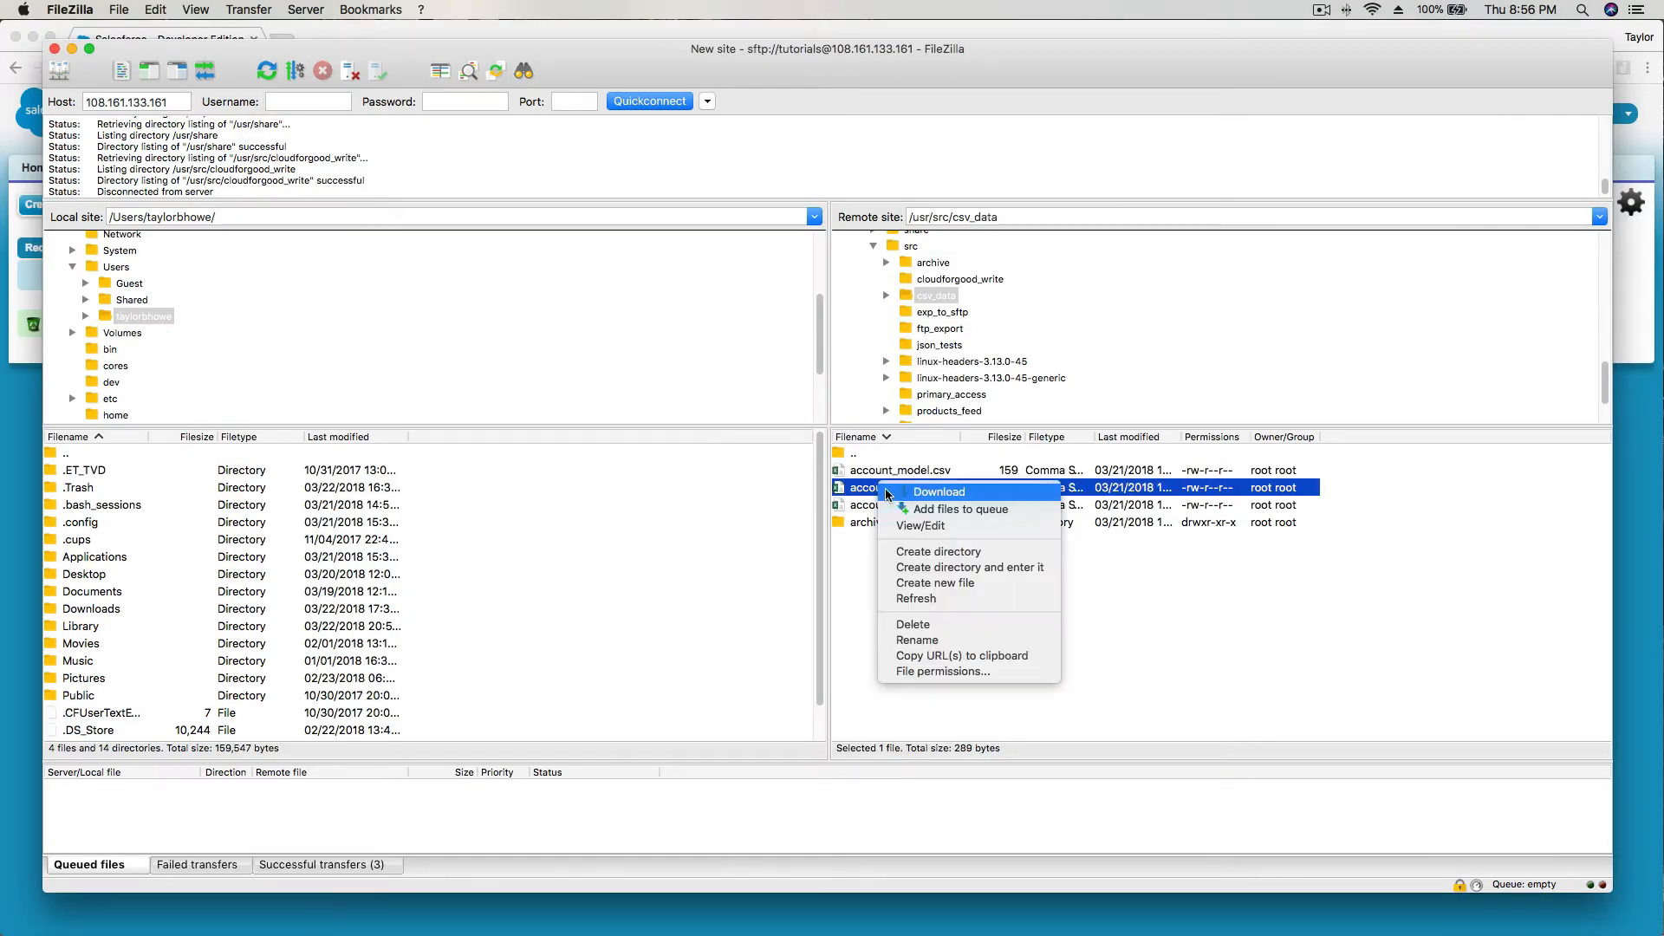
click(924, 529)
click(1298, 646)
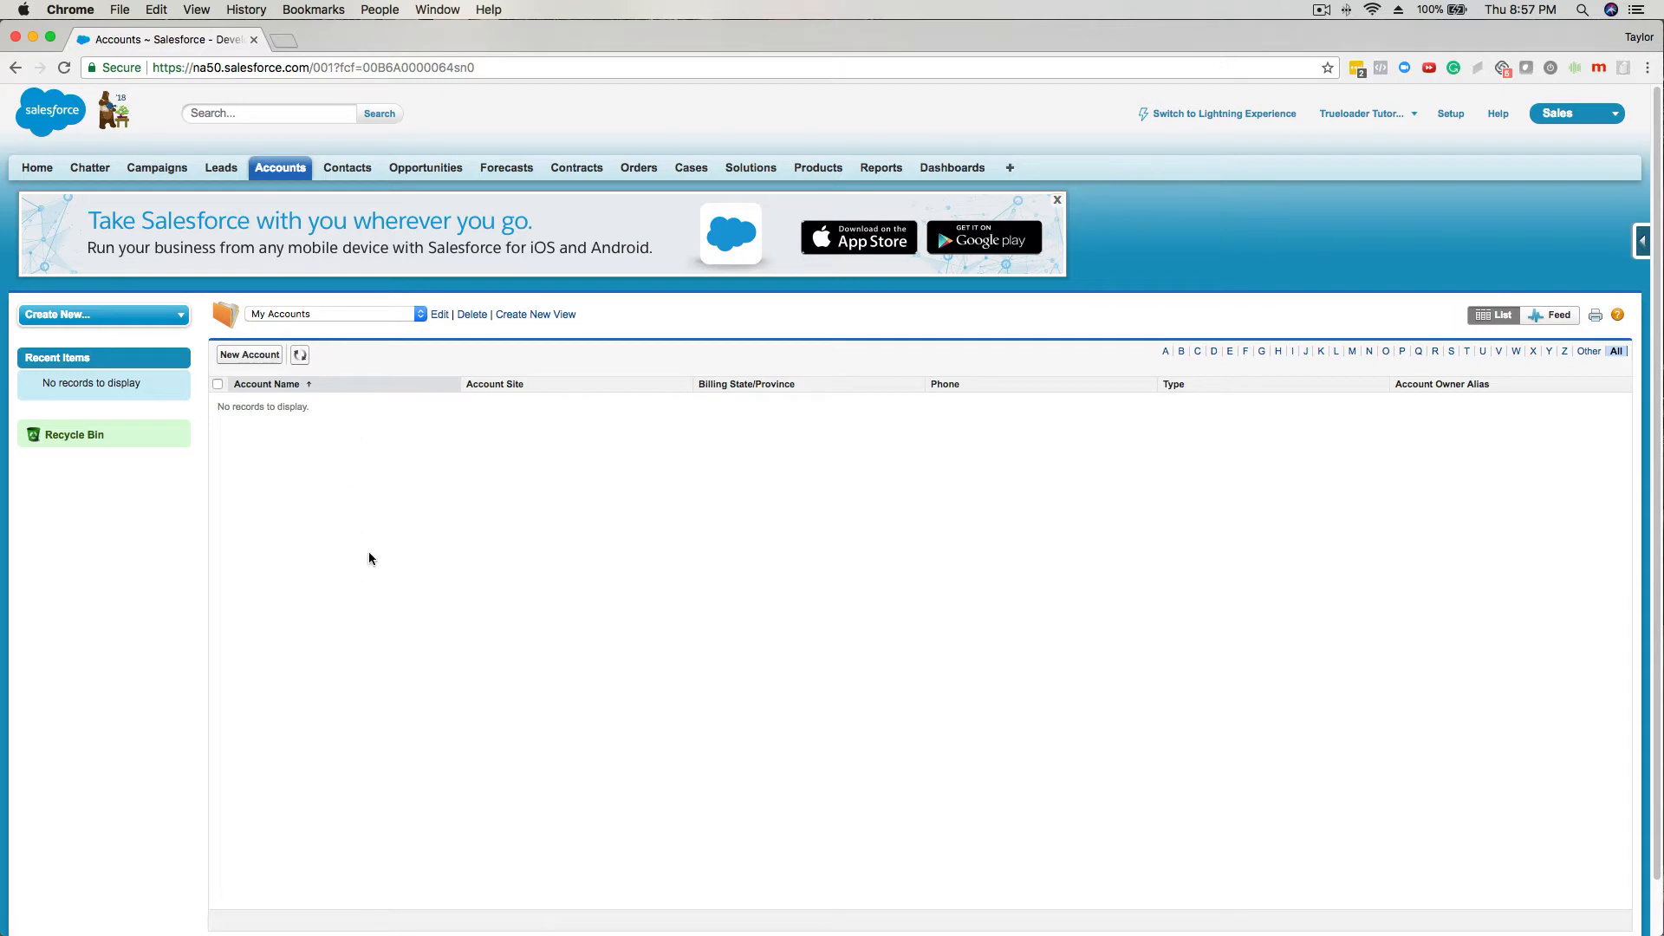
Switch to Salesforce in Chrome, launch Trueloader from there and view its list of connections.
click(1599, 114)
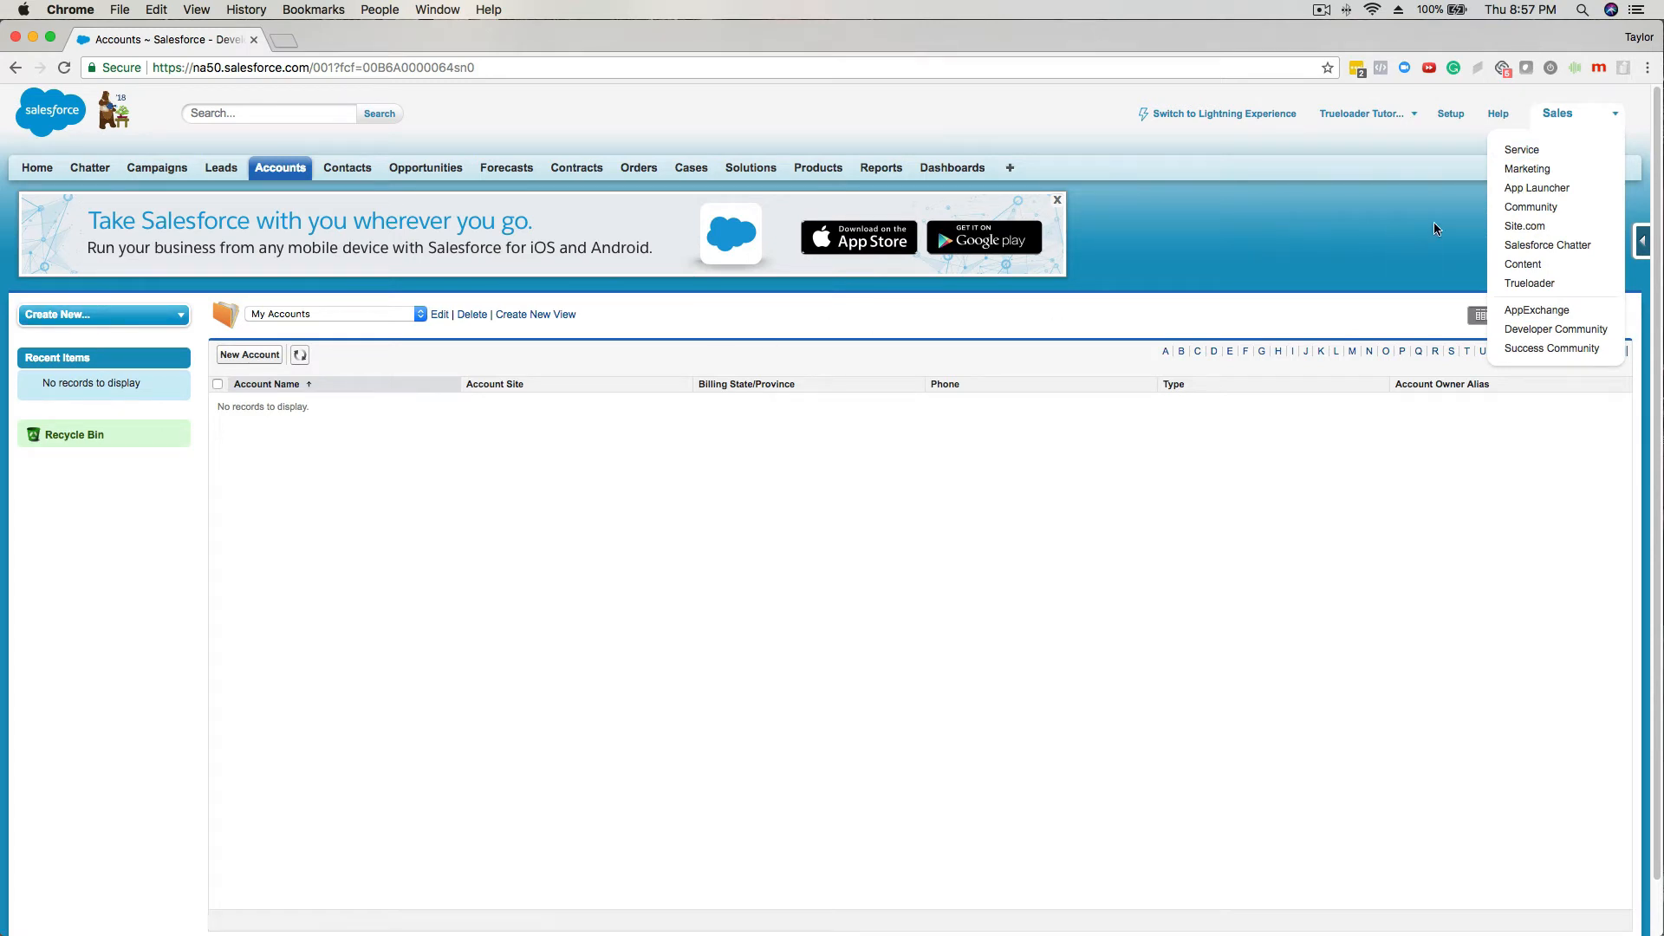
click(1541, 283)
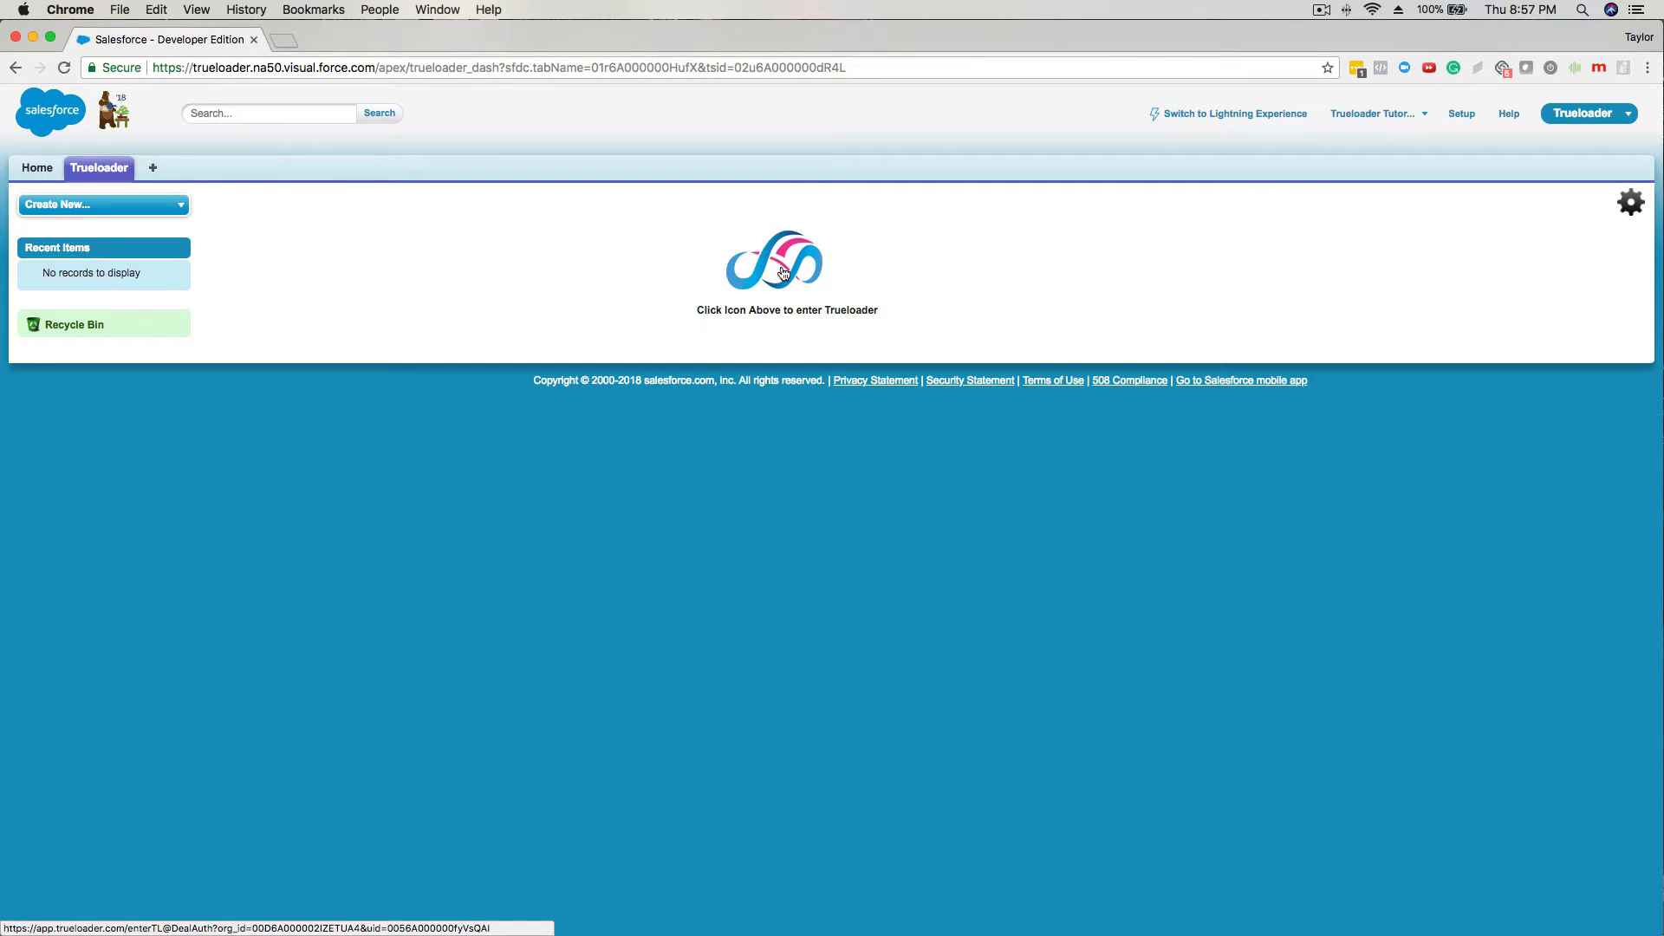
click(782, 269)
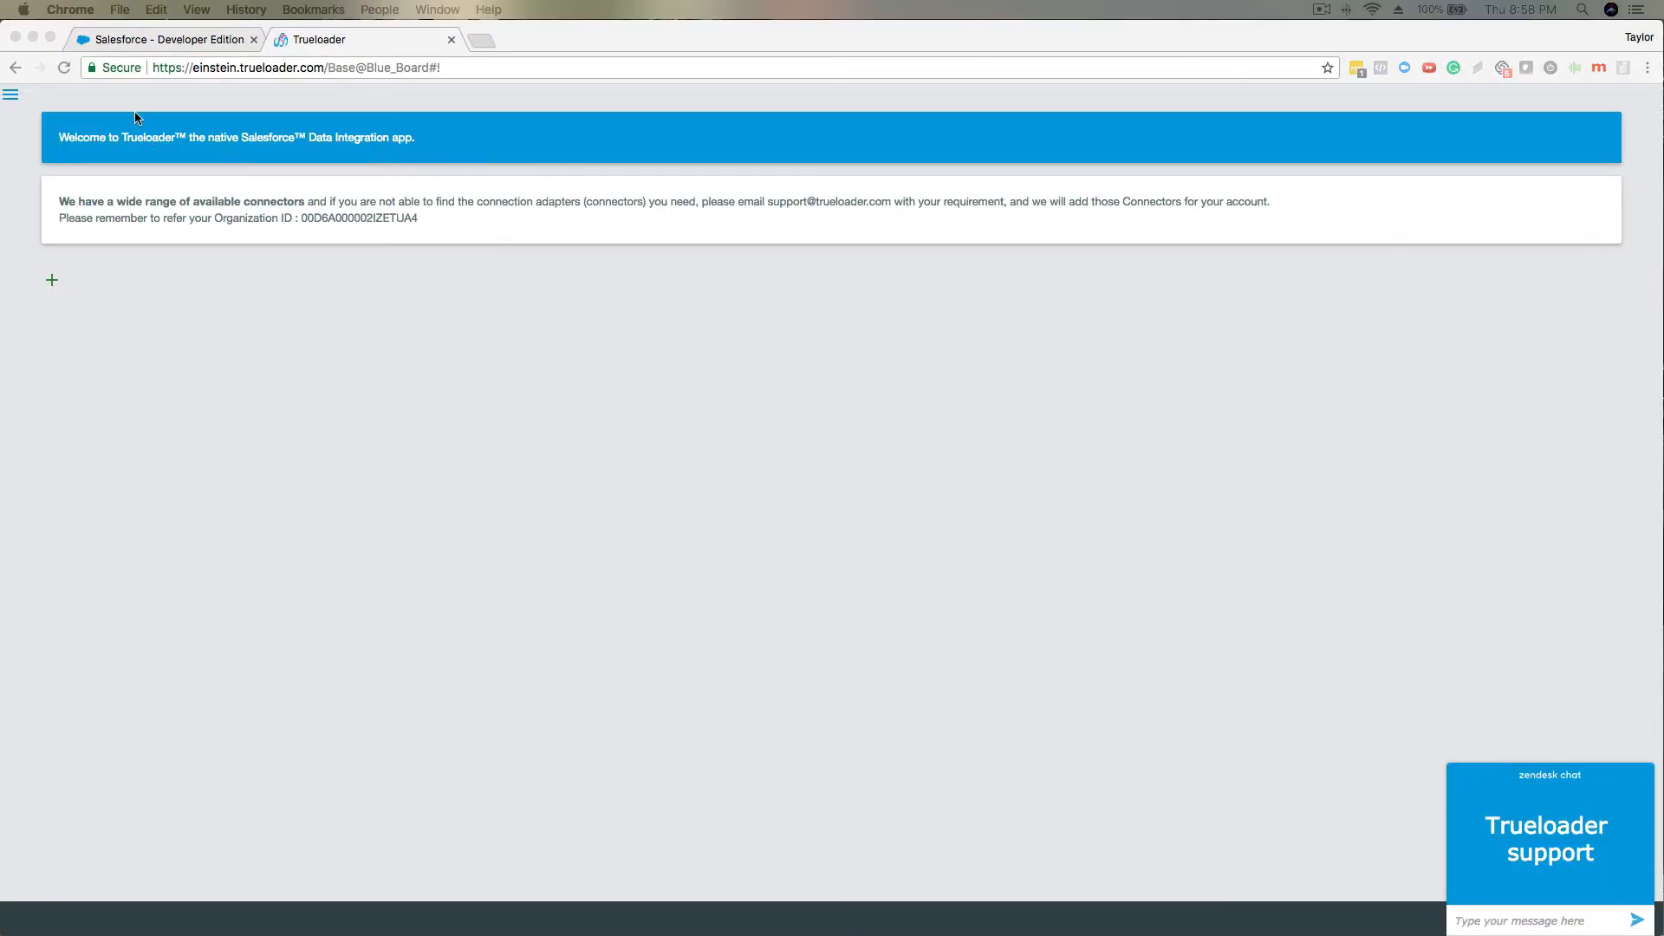
click(12, 97)
click(25, 158)
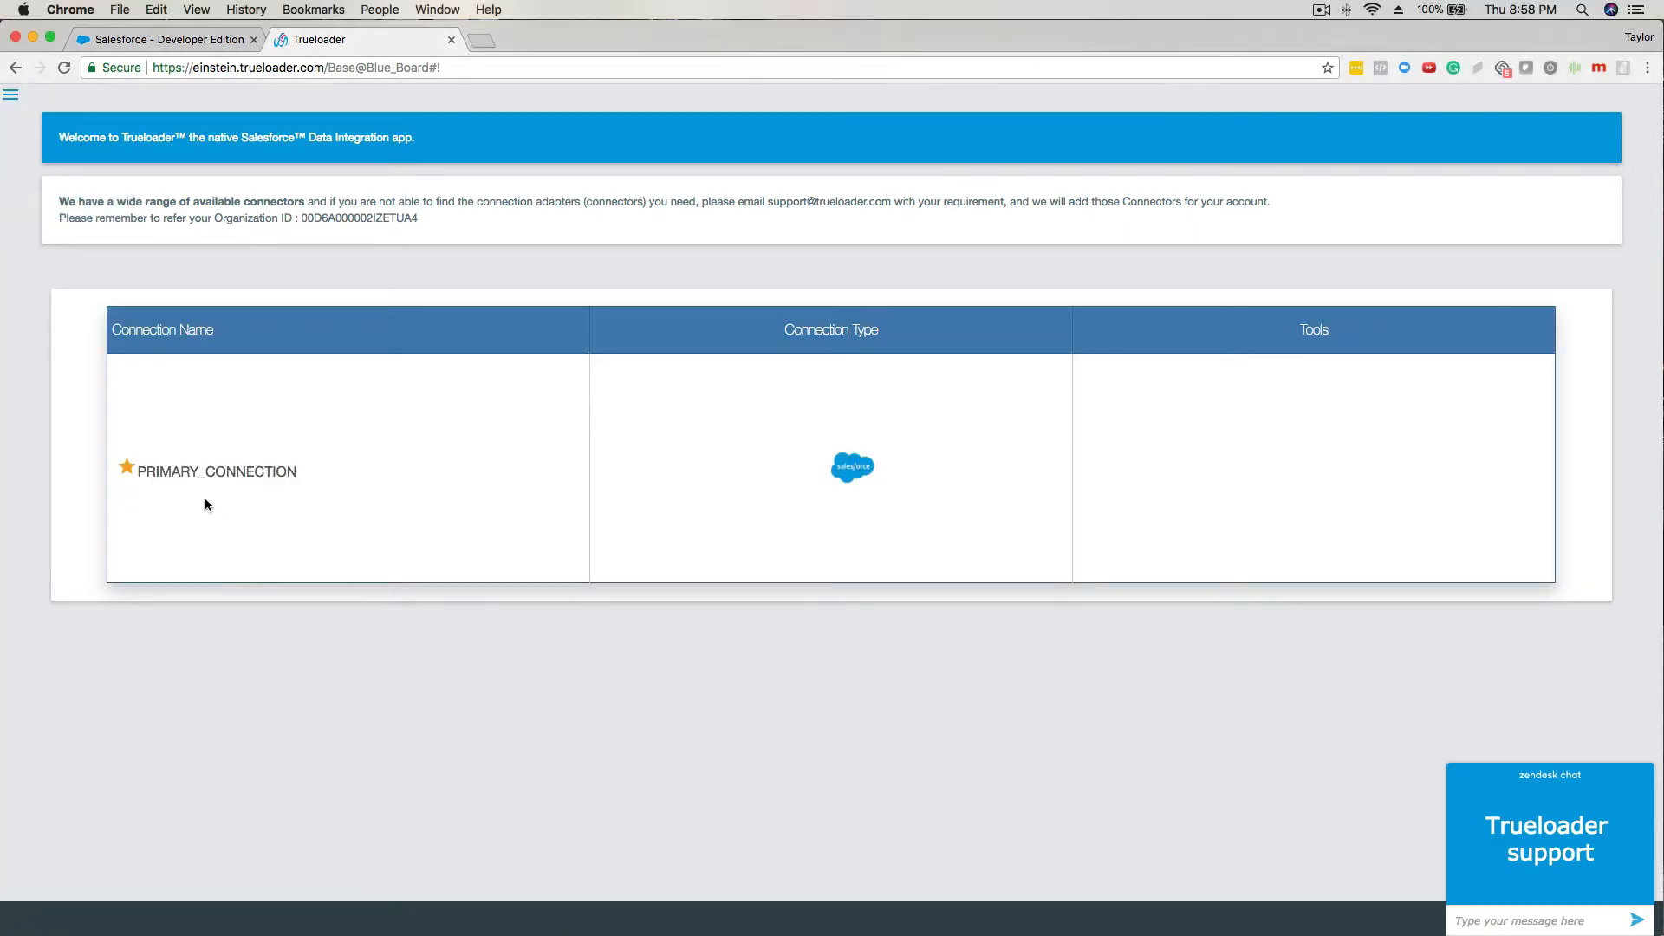
Start a new Excel / CSV / ODS / Sheets connection over SFTP and name it sftp_accounts.
click(11, 94)
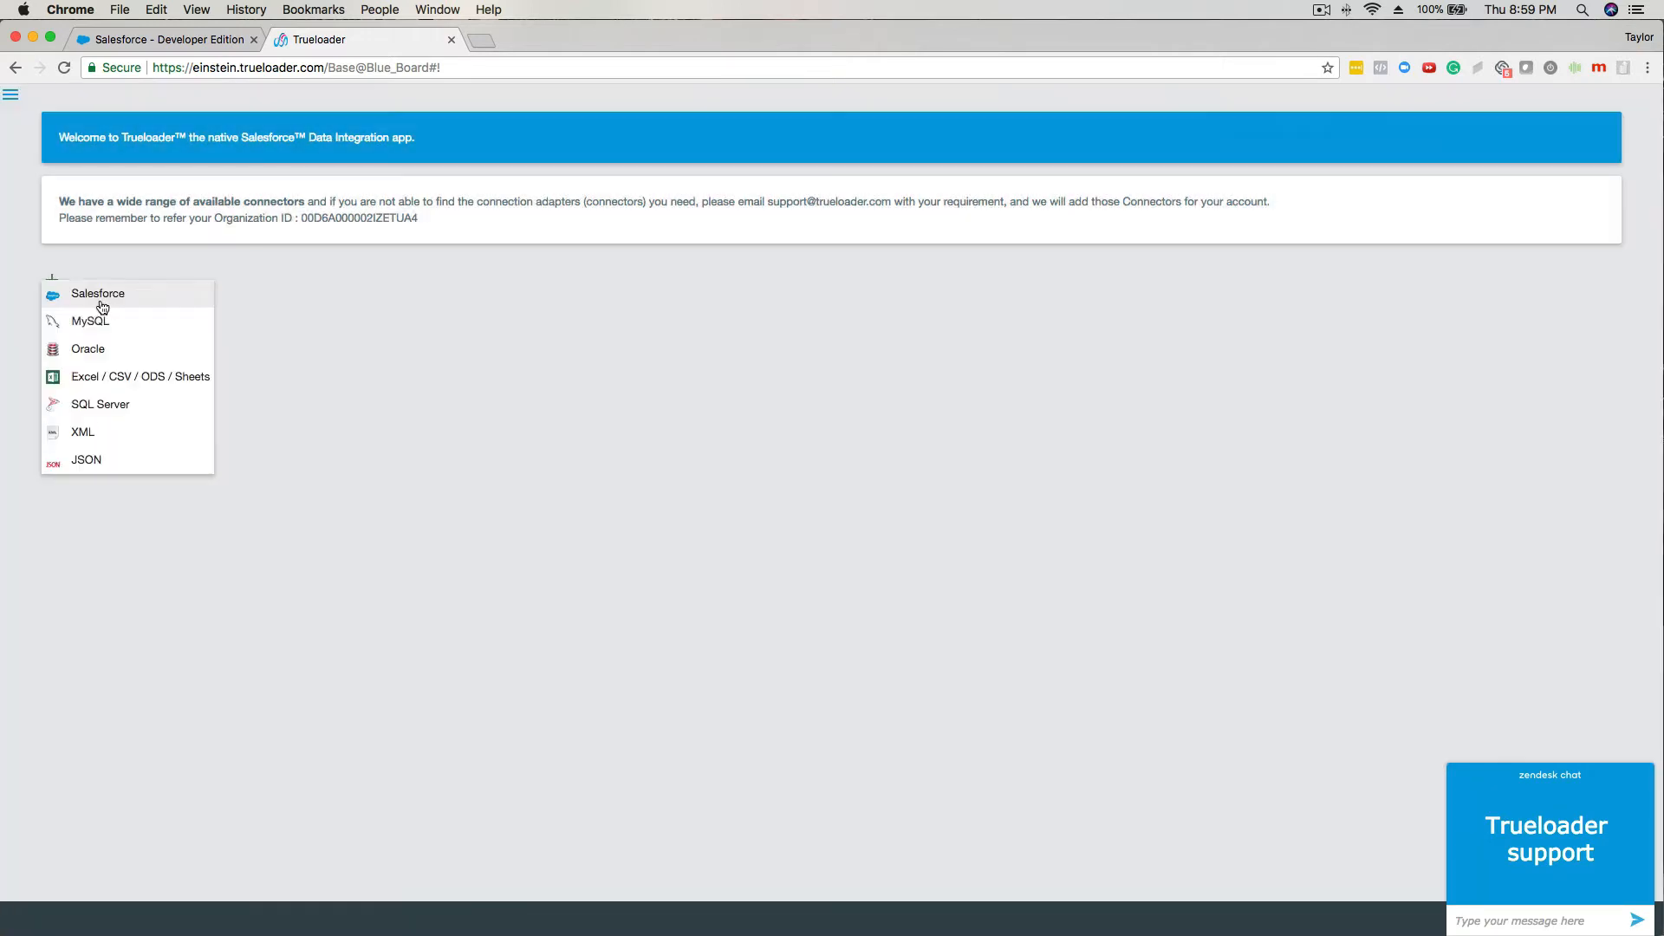
click(136, 378)
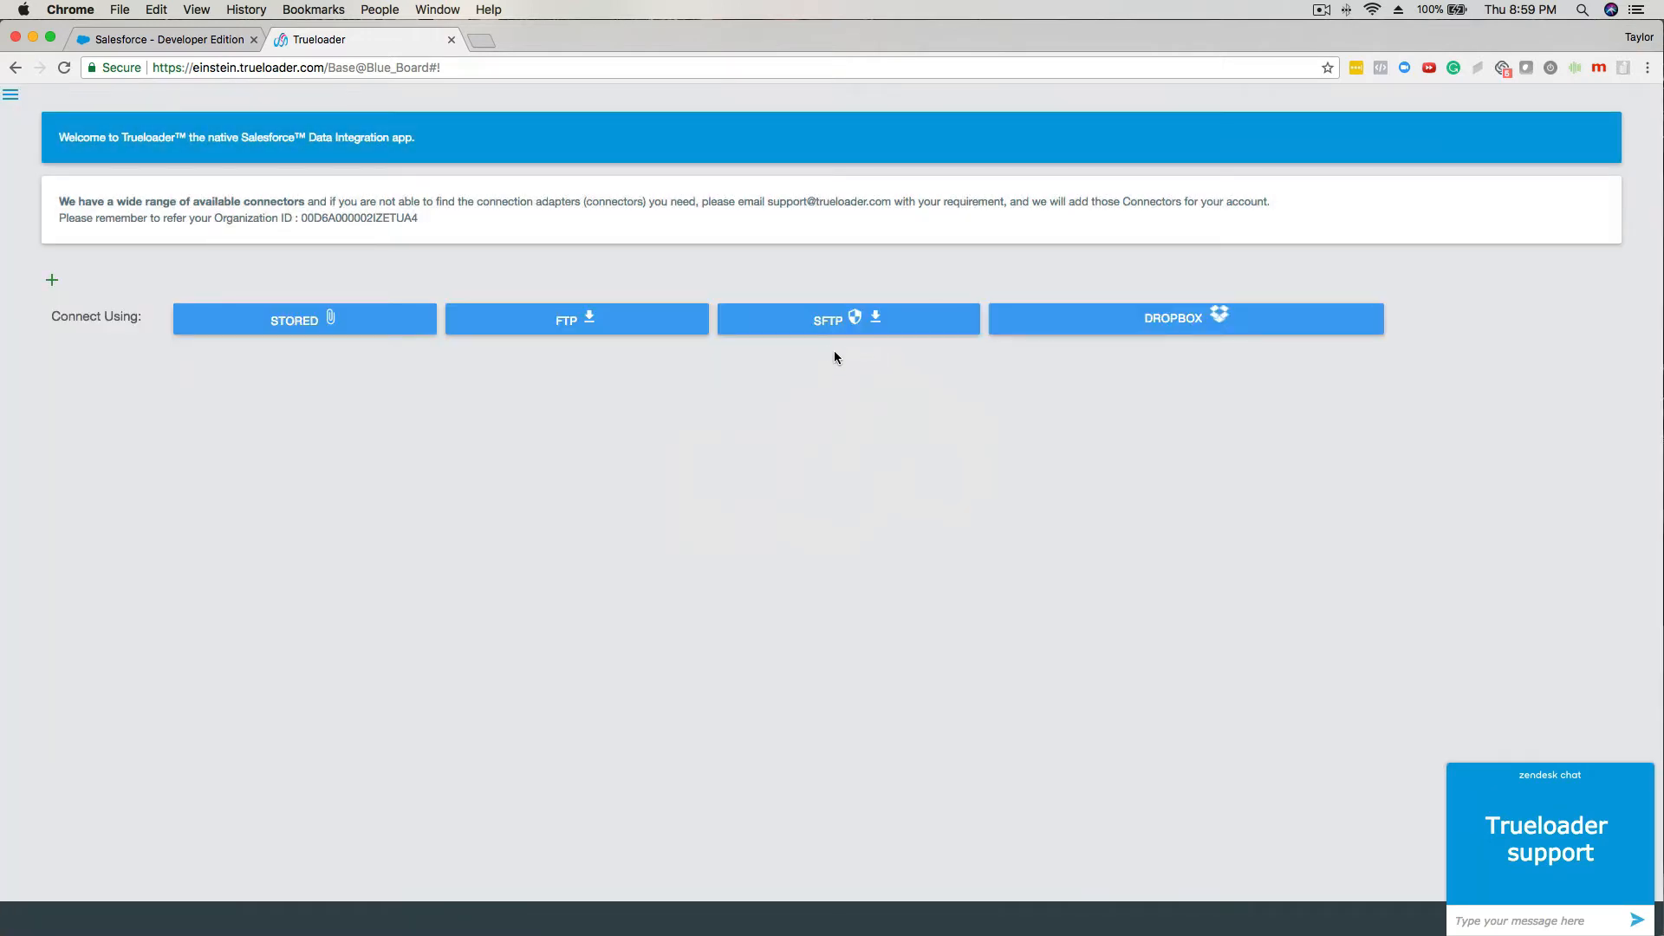
click(829, 321)
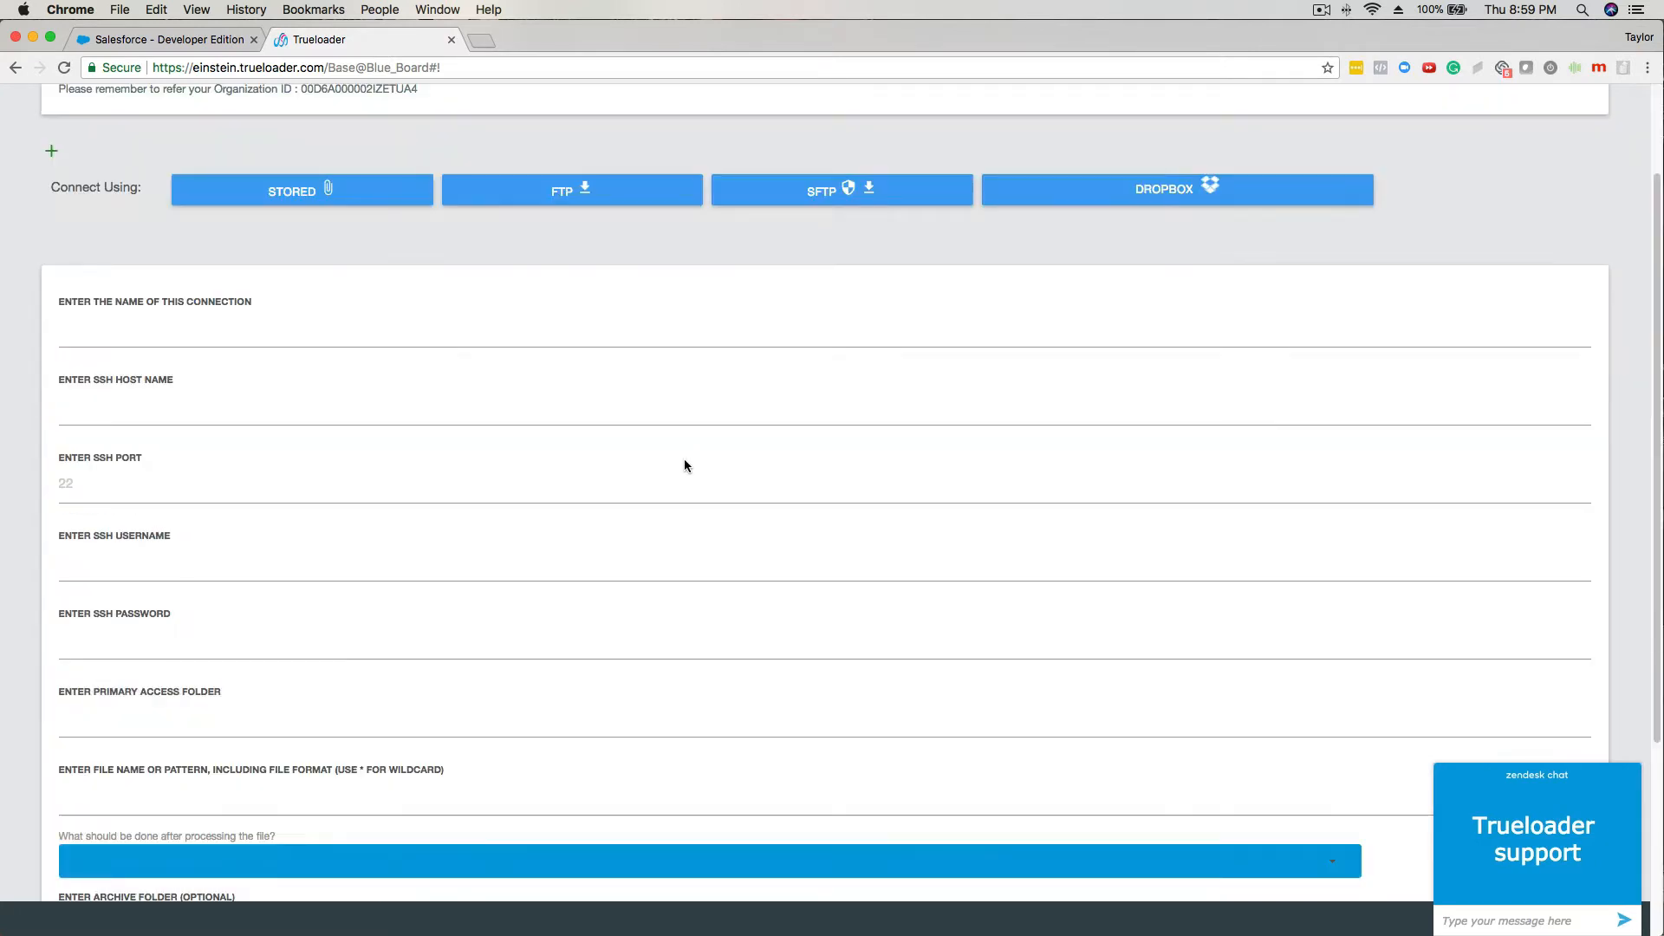
click(379, 309)
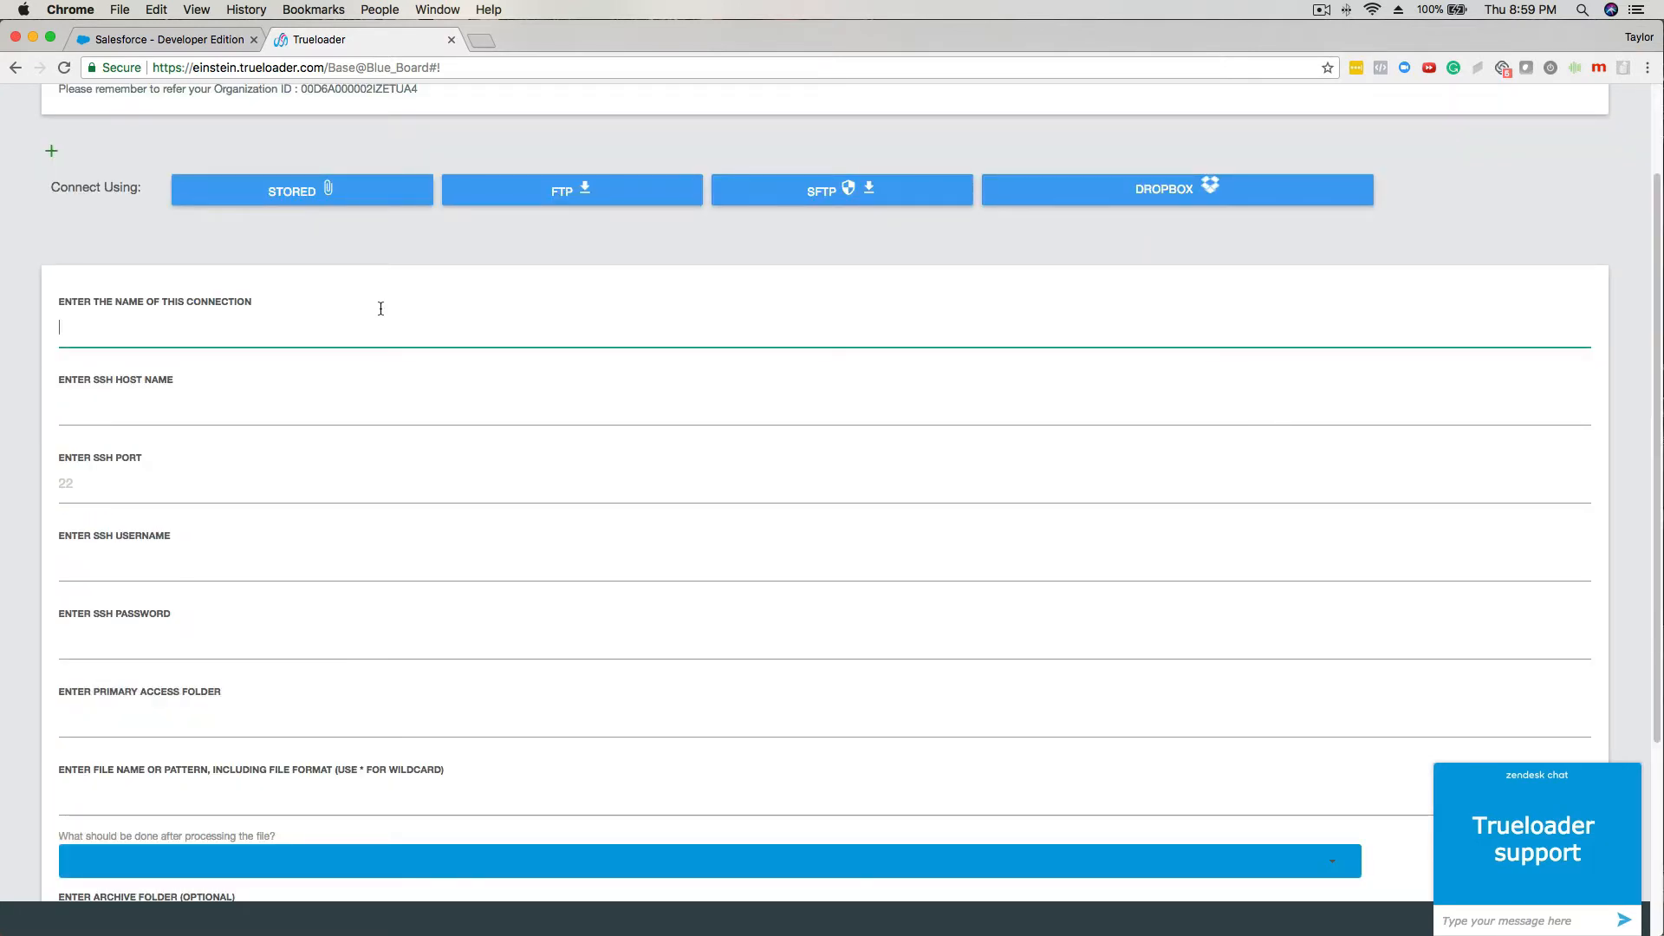
text(sftp_)
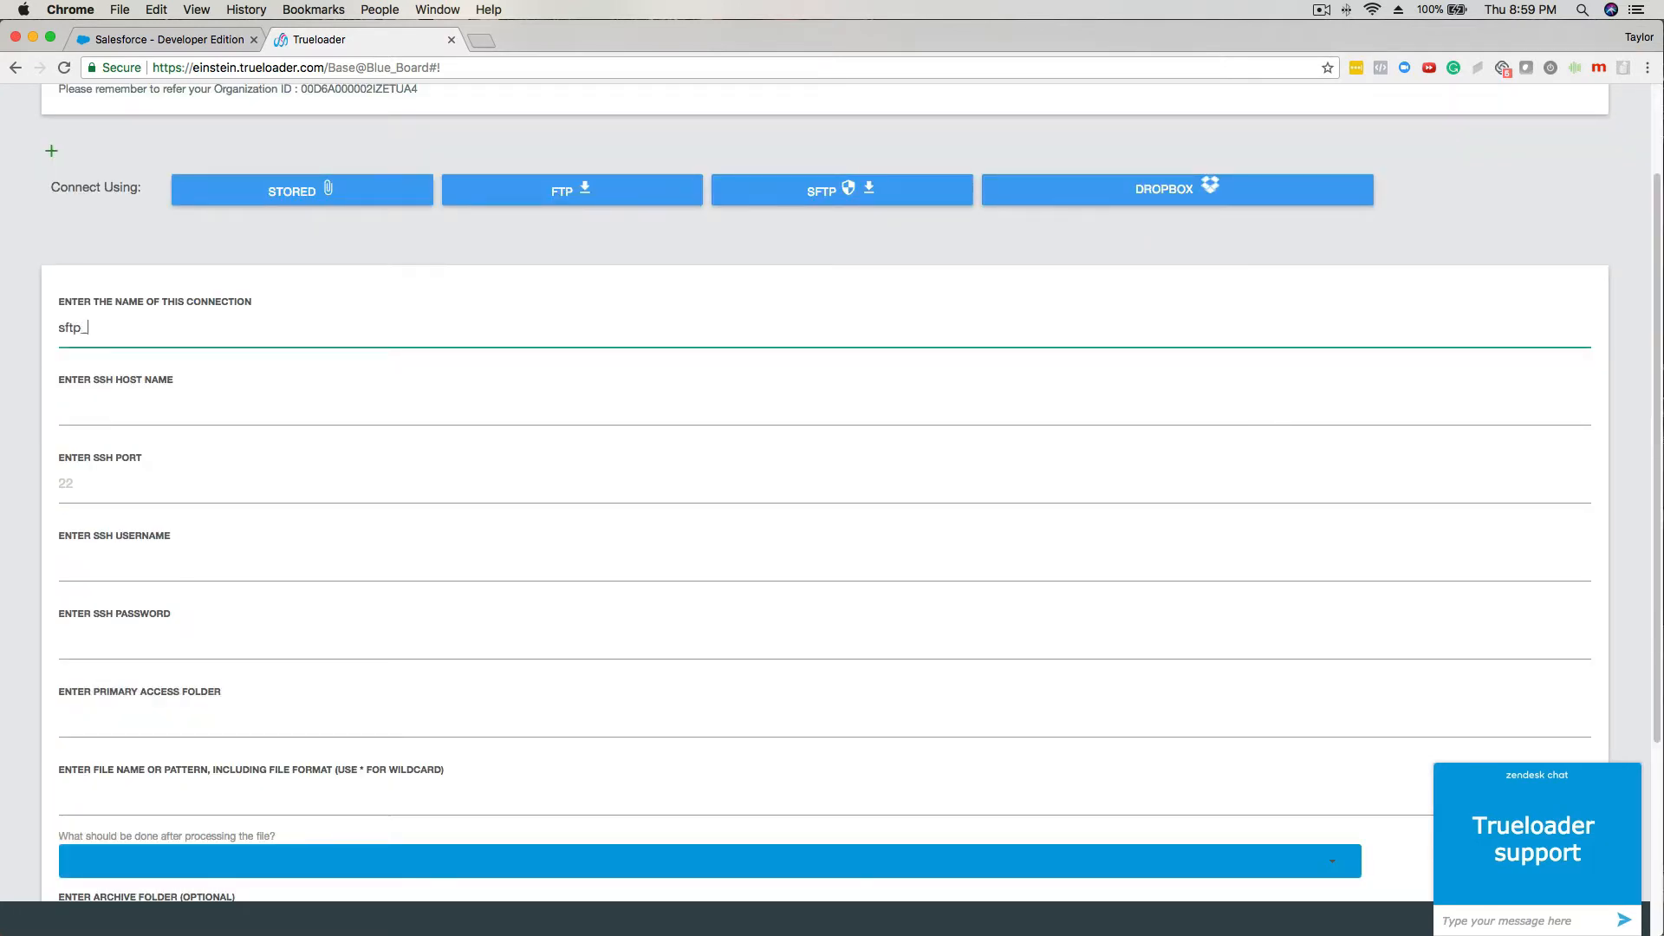
text(accounts)
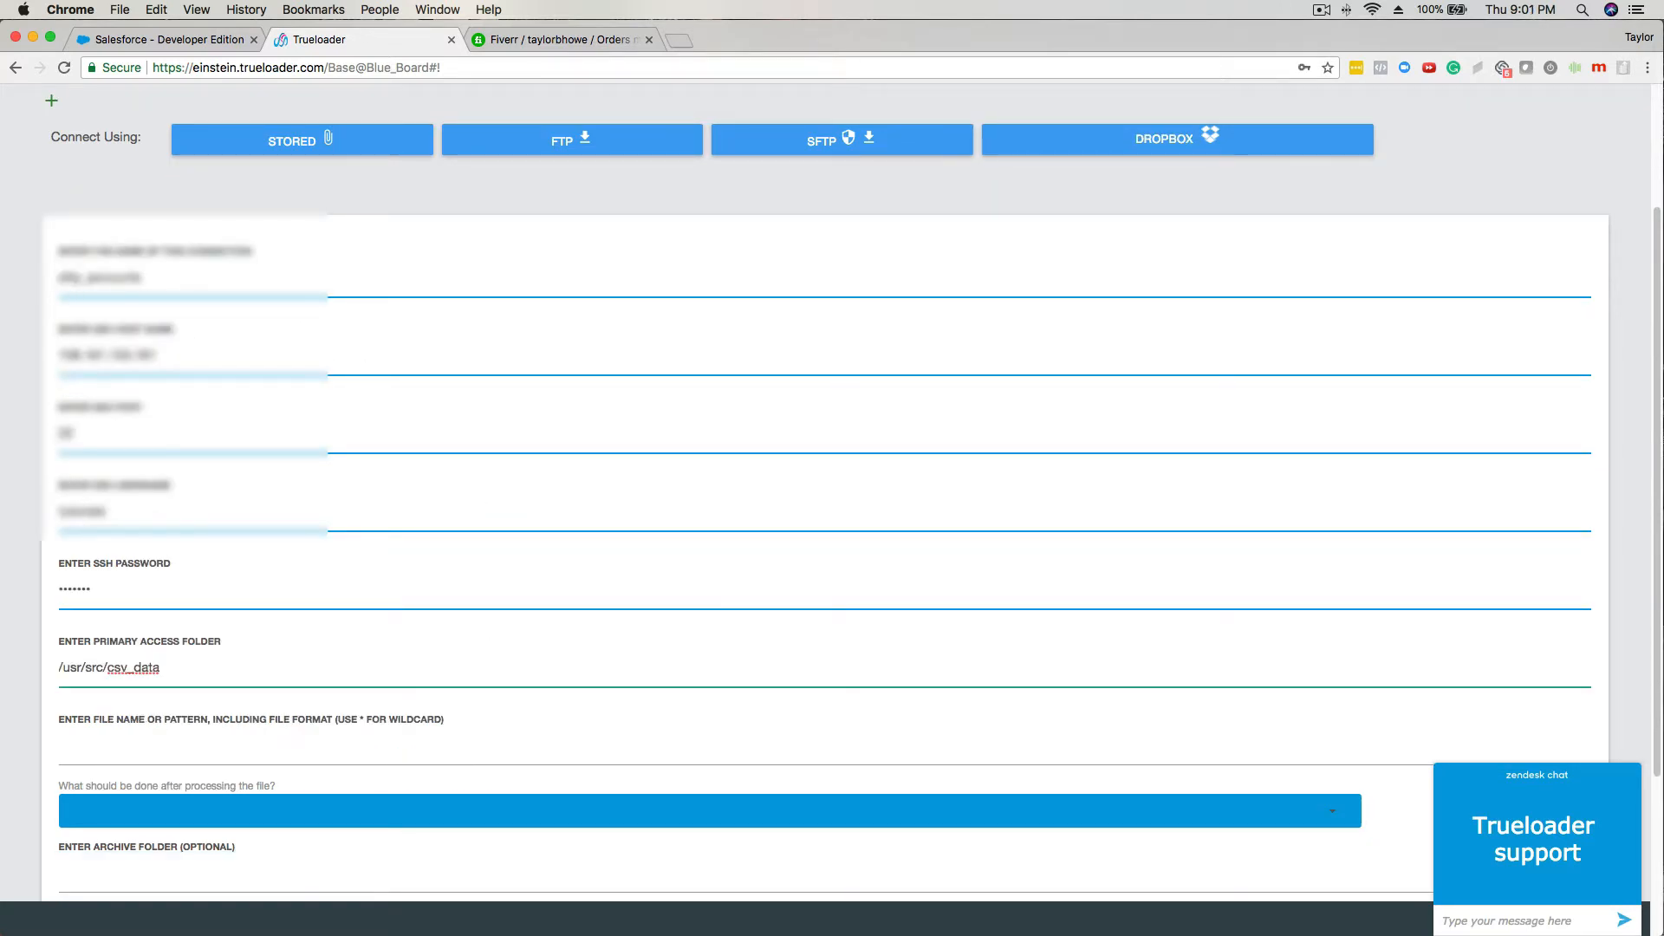
Copy the remote site path /usr/src/csv_data from FileZilla into the connection's primary access folder in Trueloader.
triple_click(146, 668)
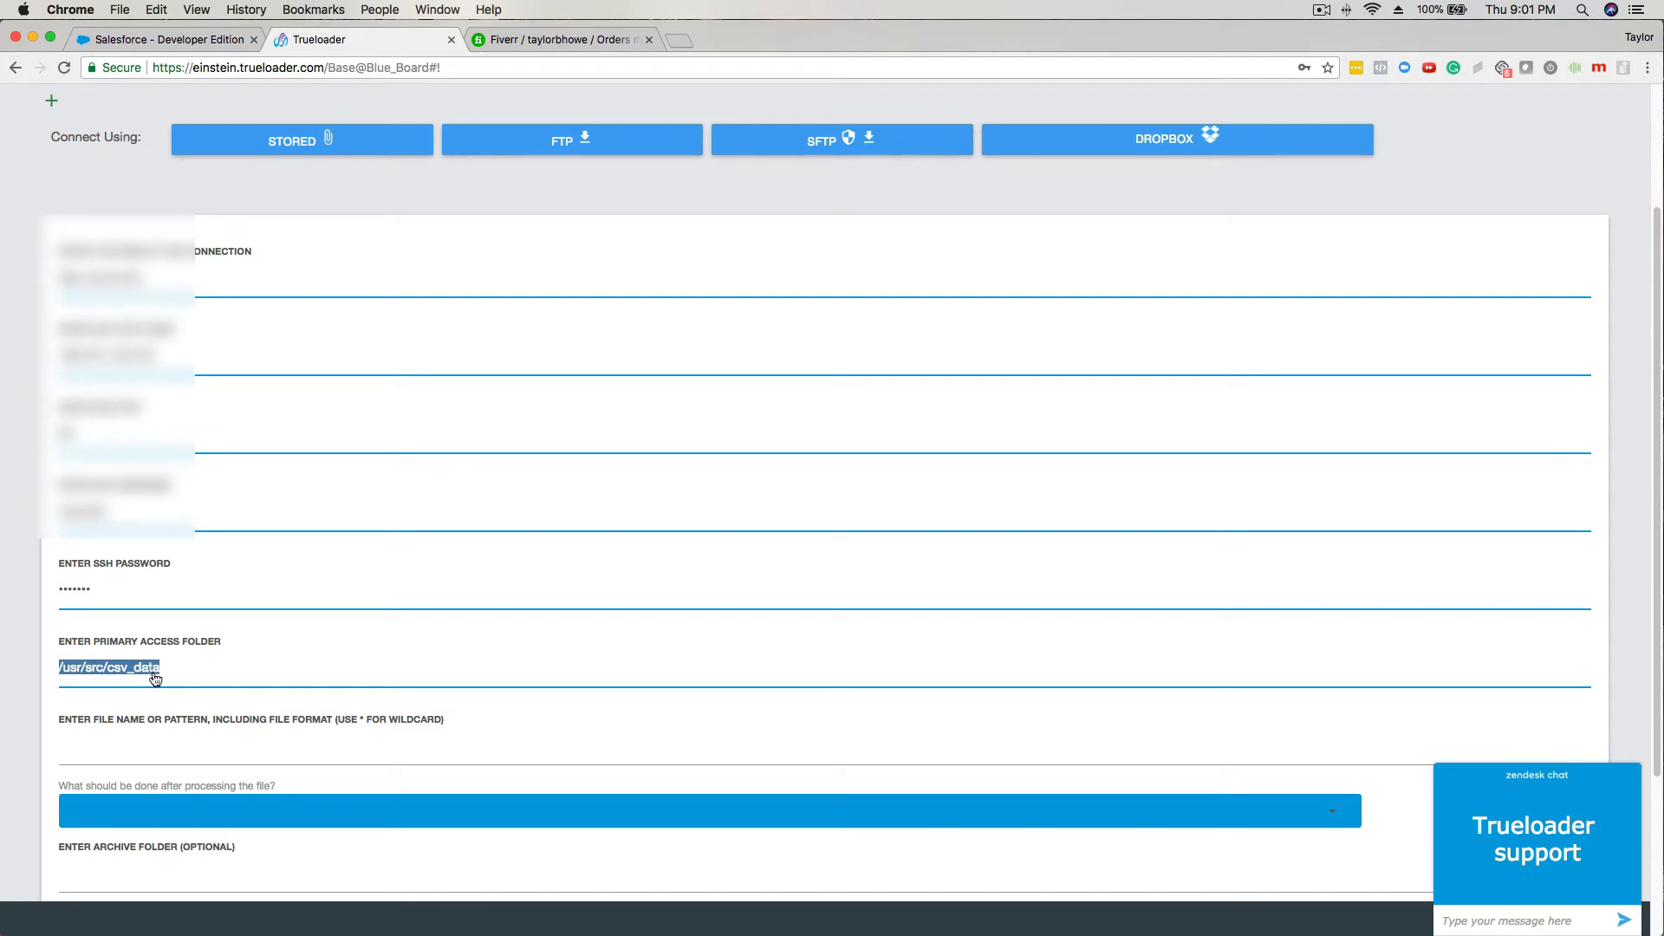
key(super+Tab)
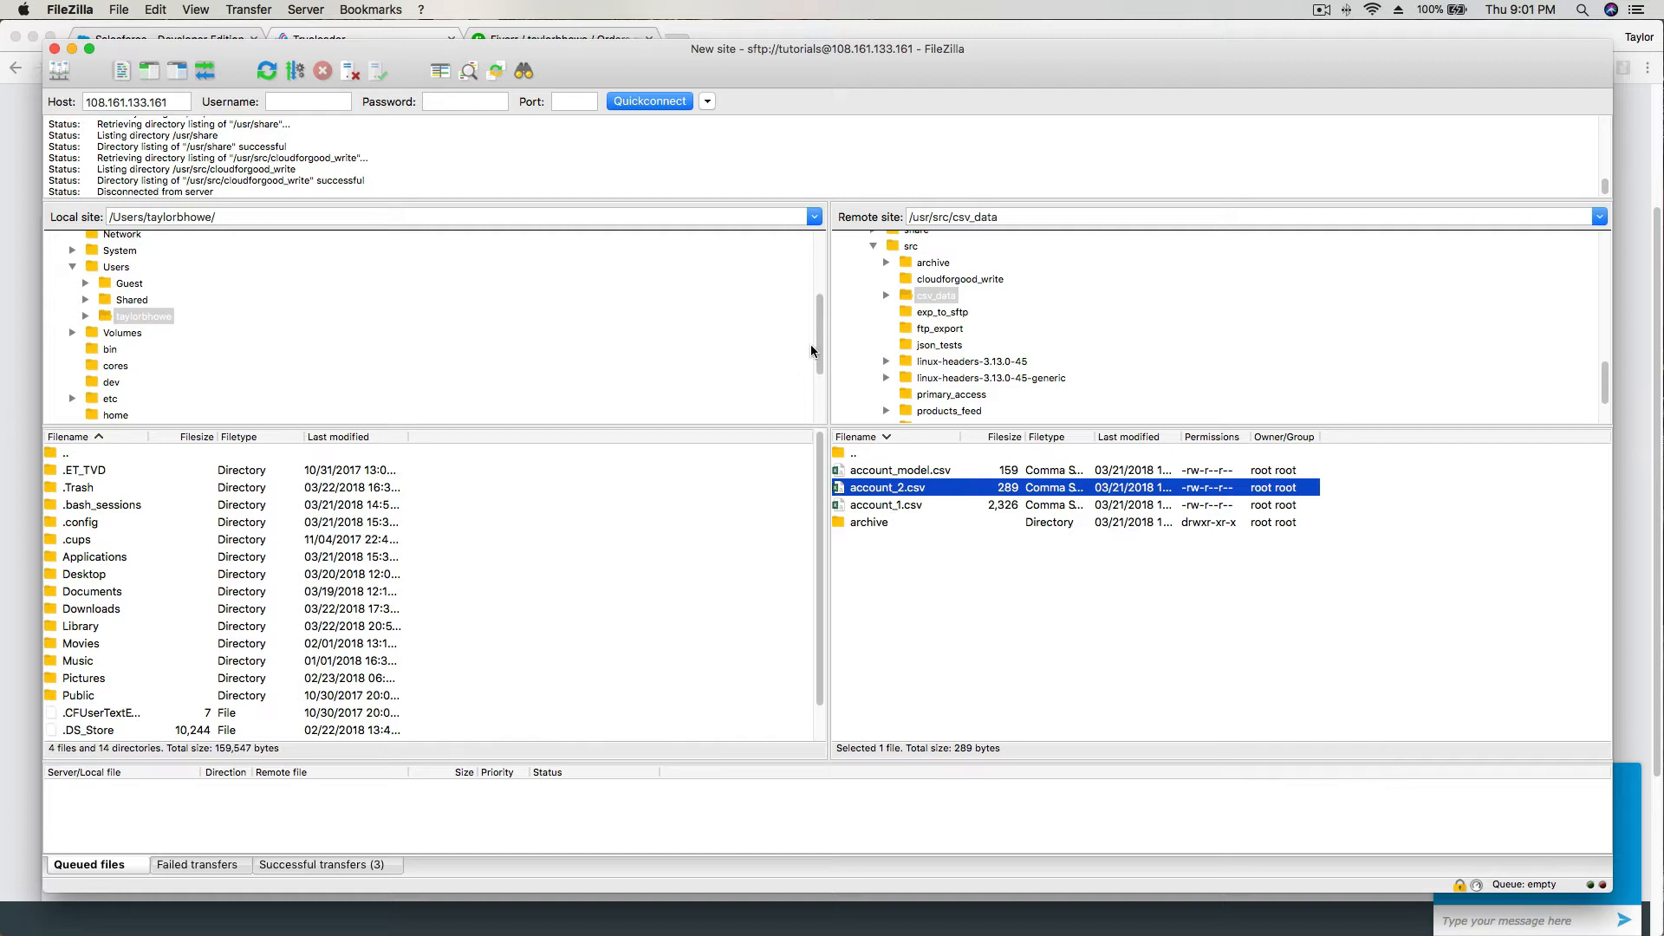
click(972, 216)
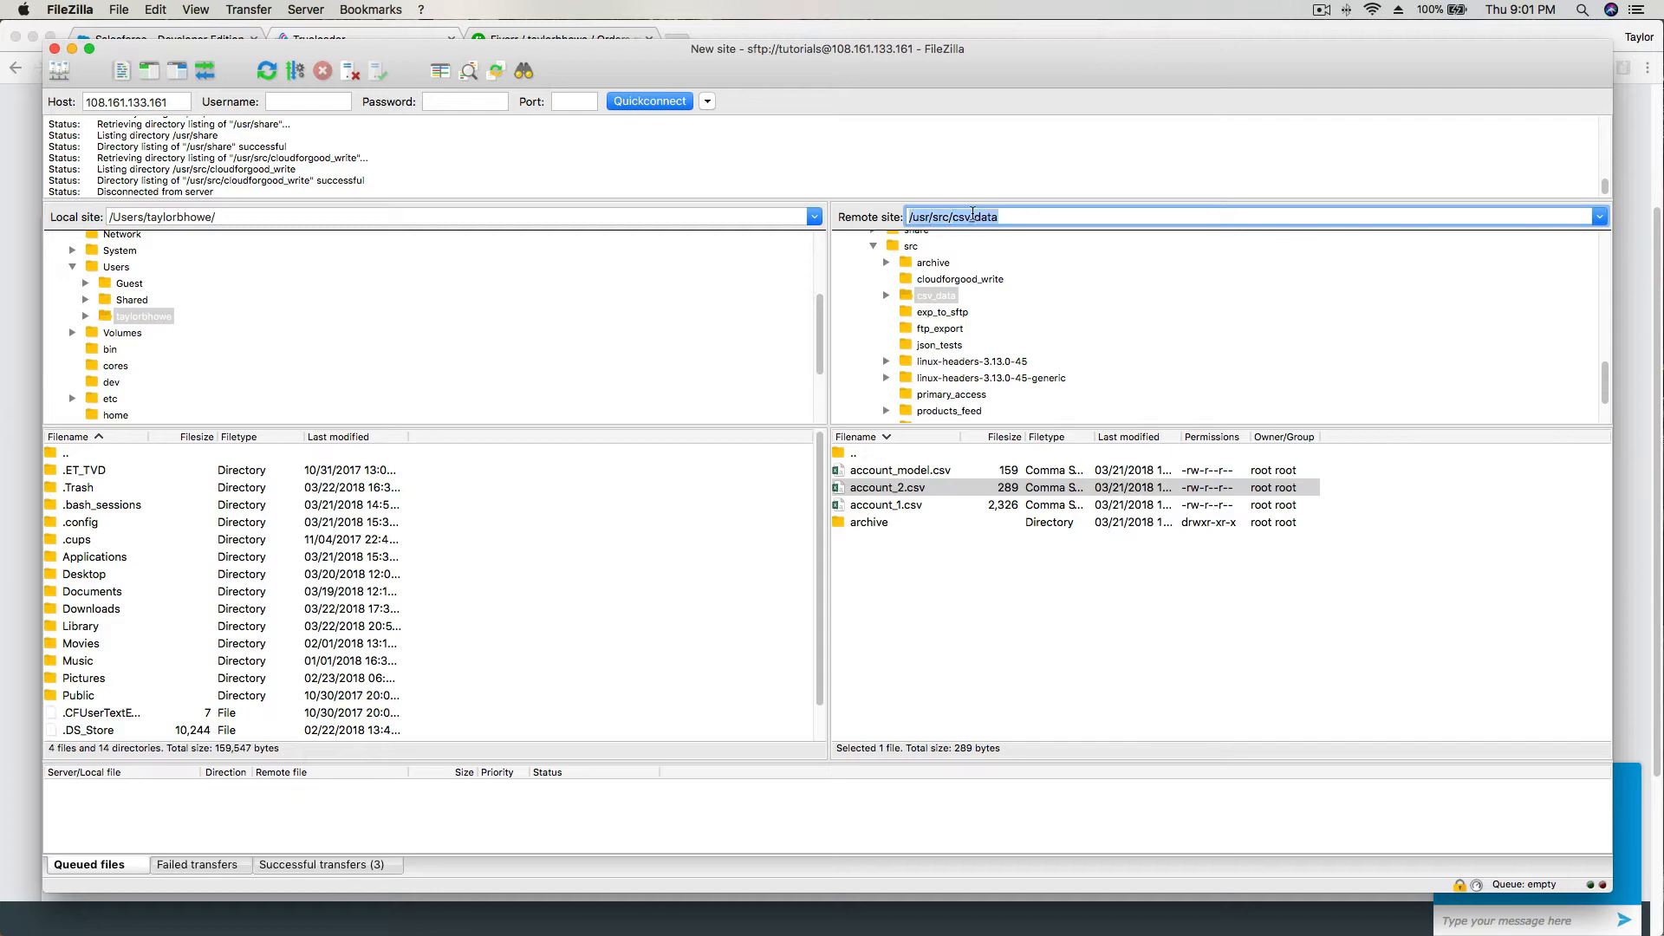
key(super+c)
key(super+Tab)
key(super+v)
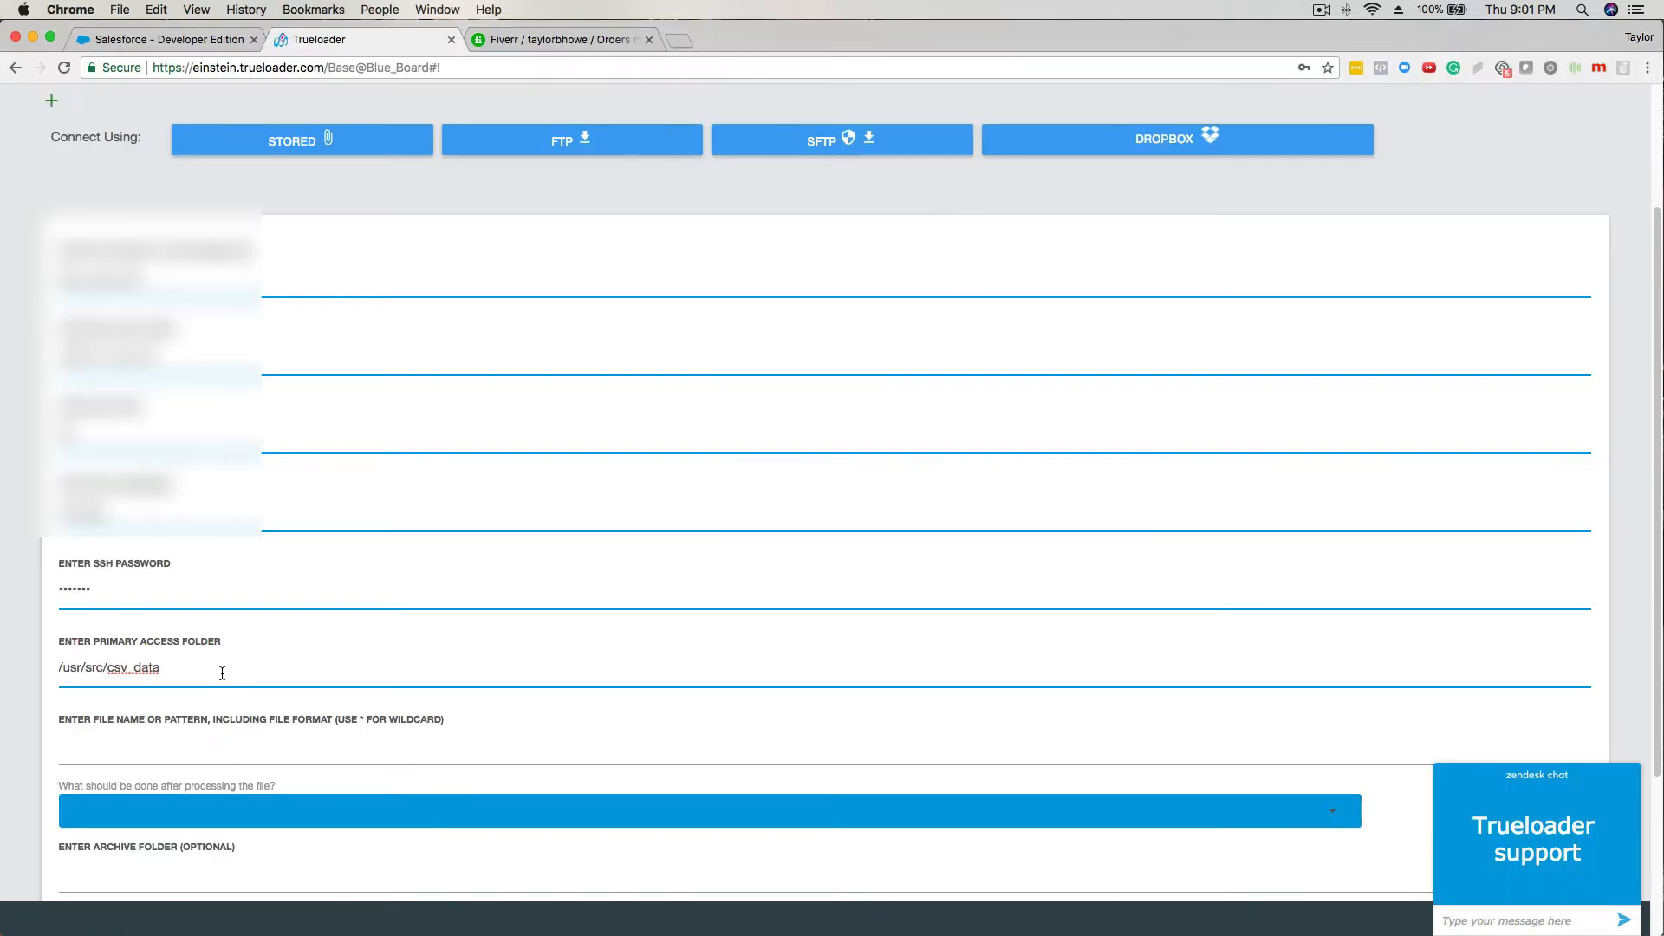
Set the connection's file name pattern to * and choose Archive to a directory as the action after processing.
click(237, 752)
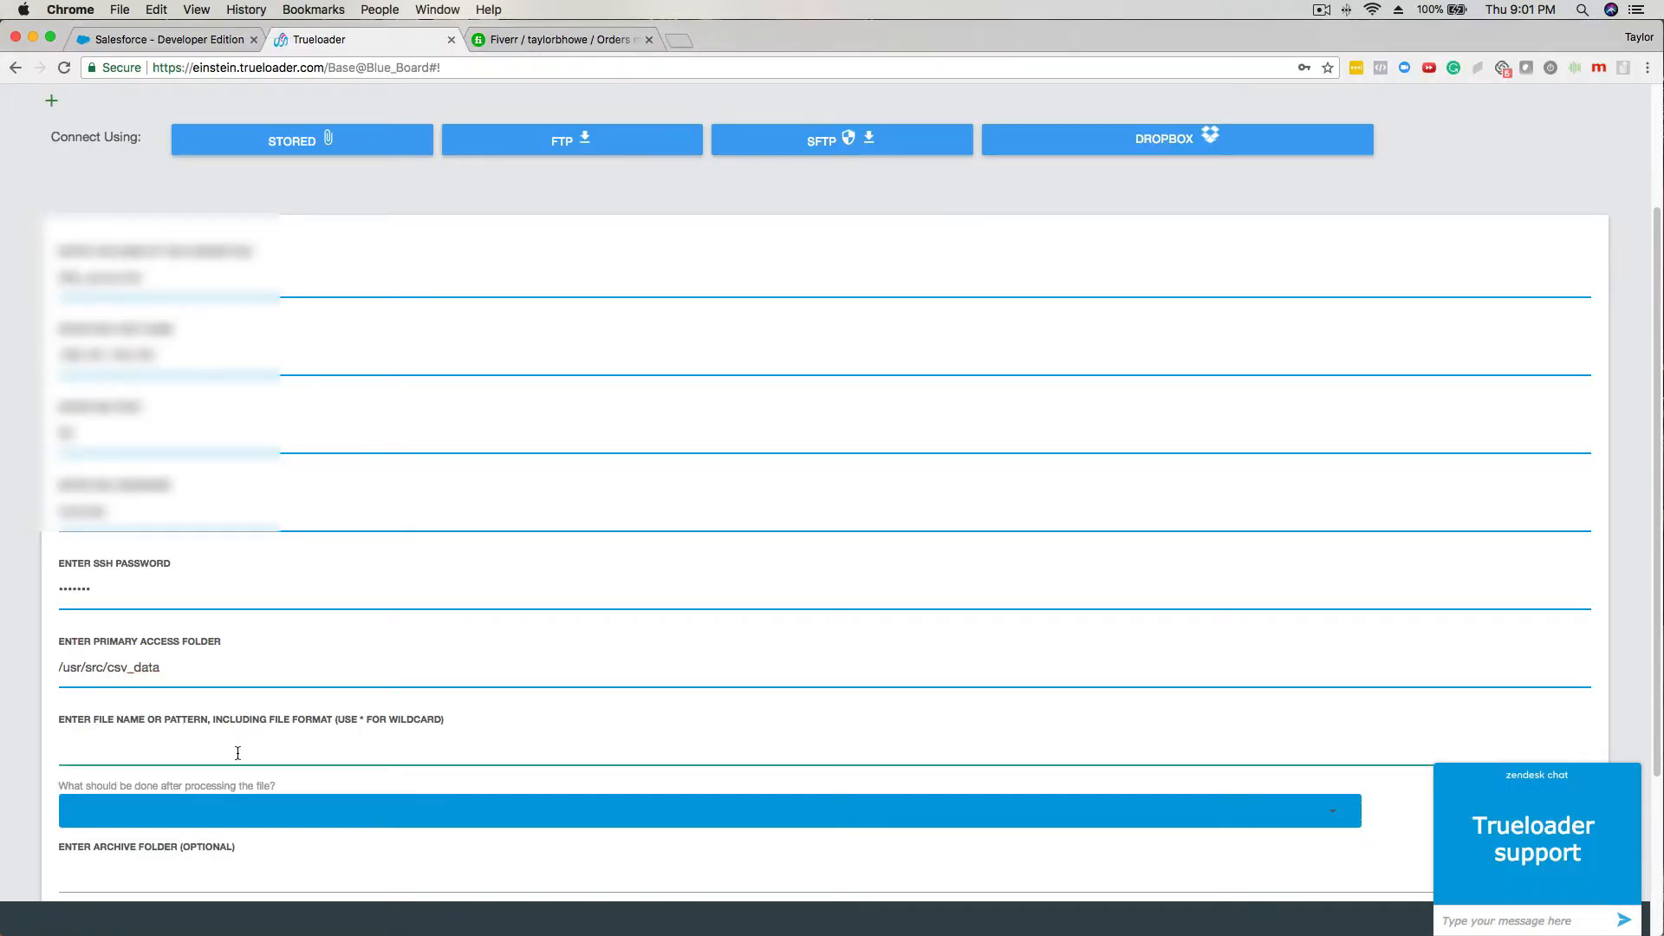
scroll(235, 527, down, 3)
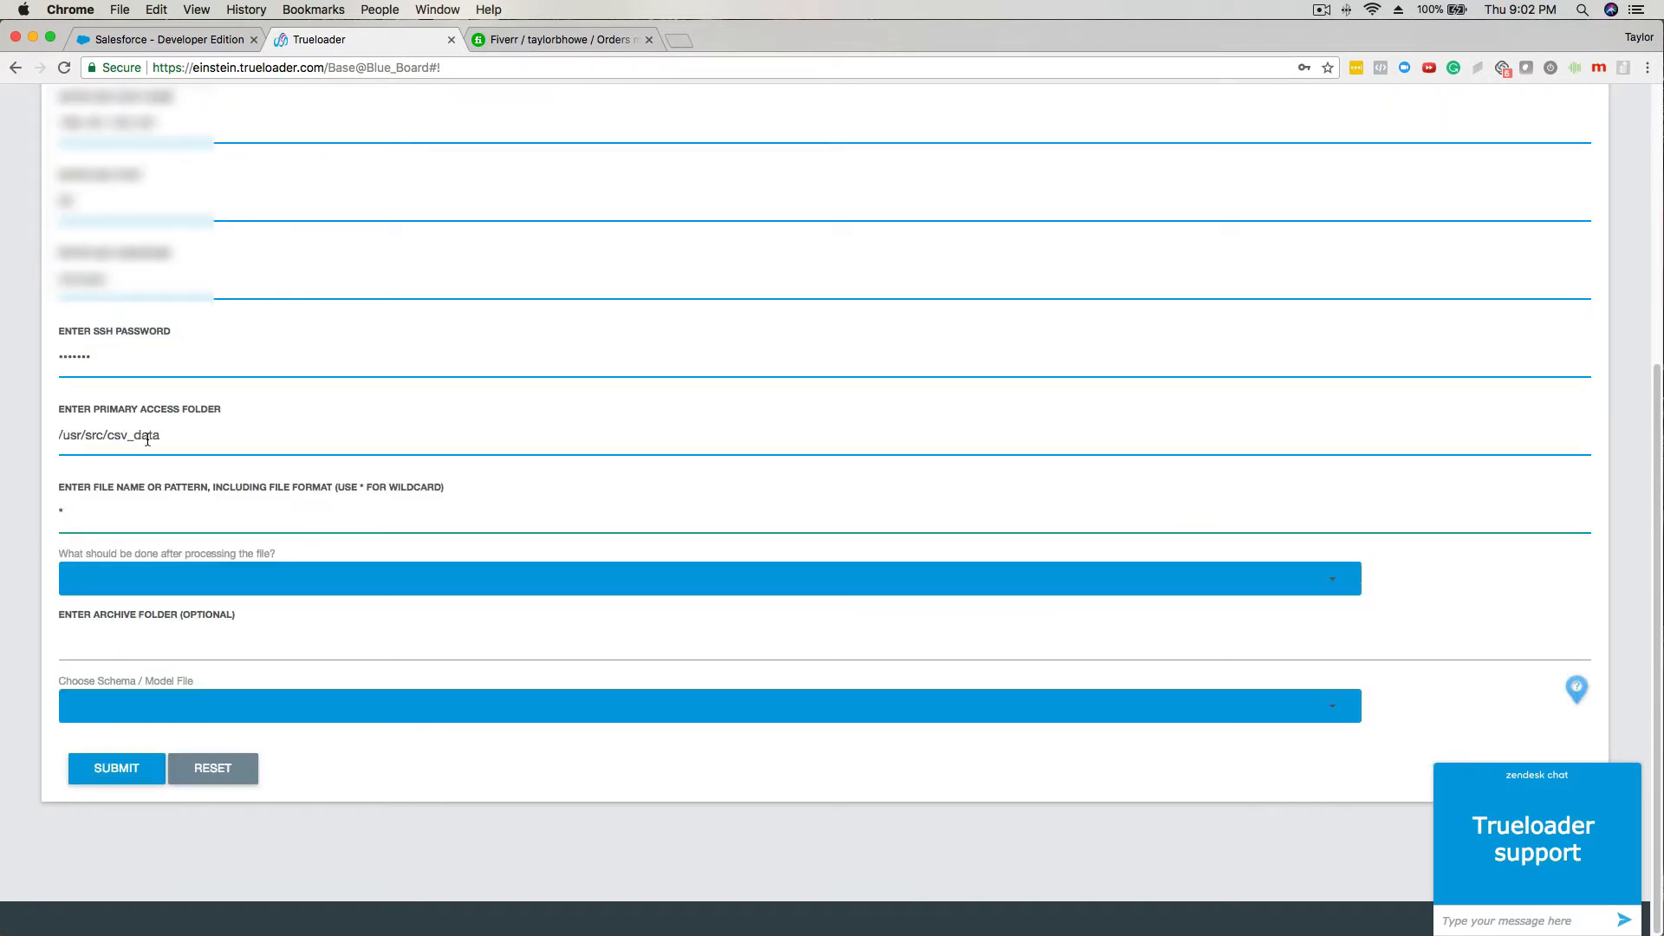
click(192, 591)
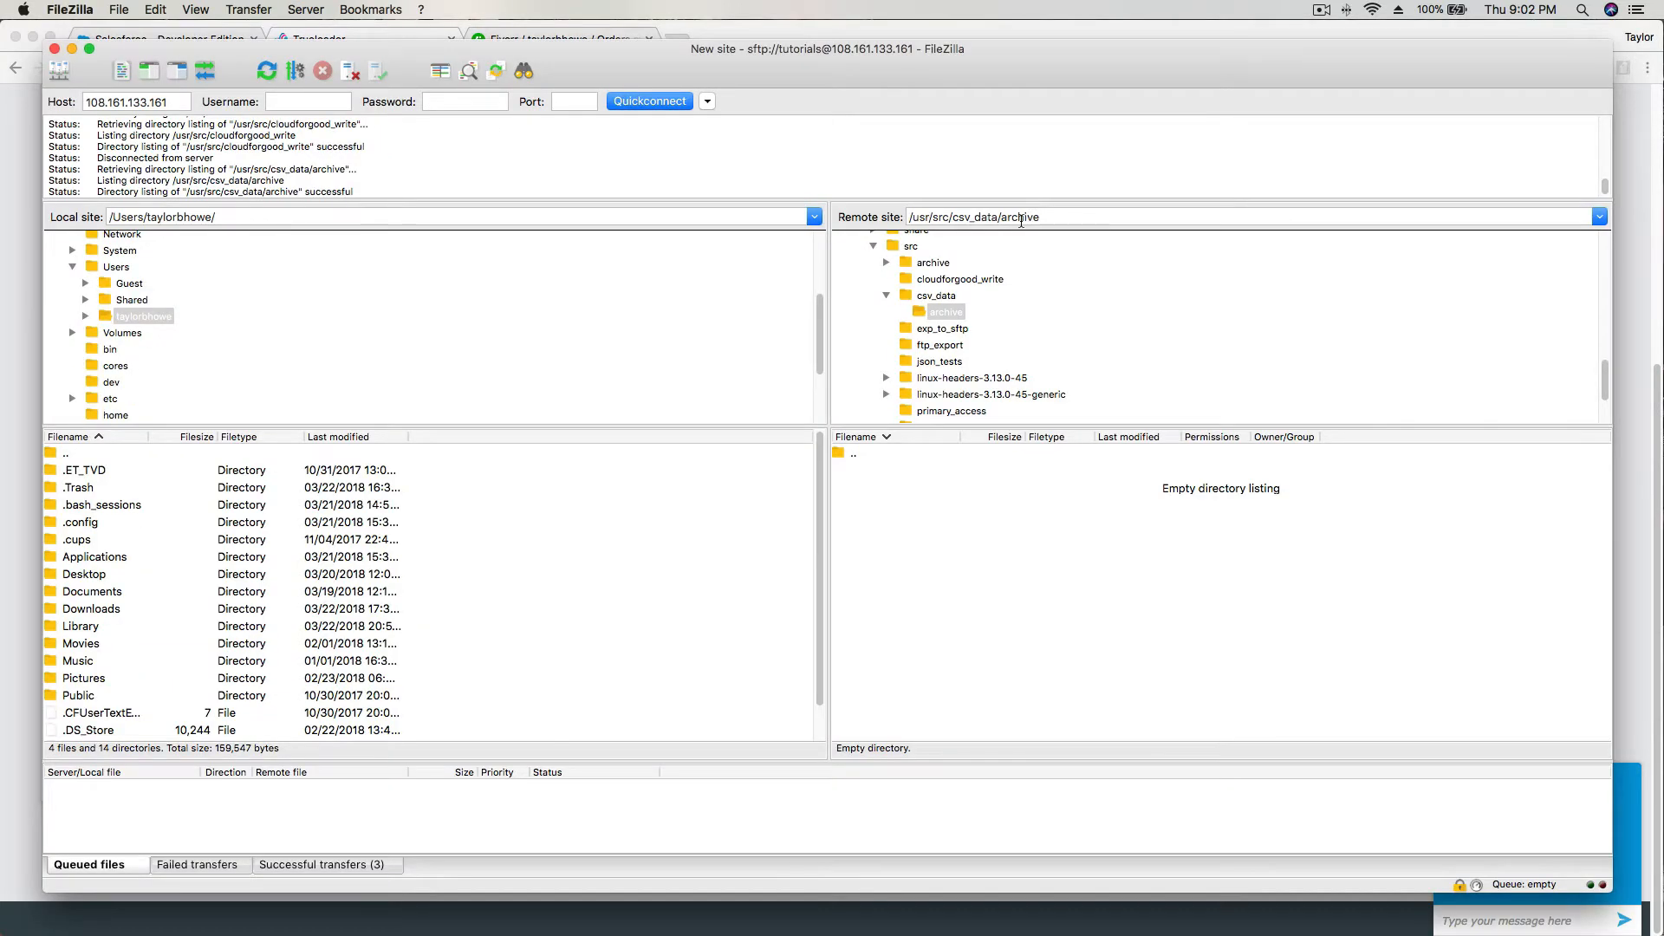
Copy the remote path /usr/src/csv_data/archive from FileZilla into the connection's archive folder in Trueloader.
triple_click(1021, 218)
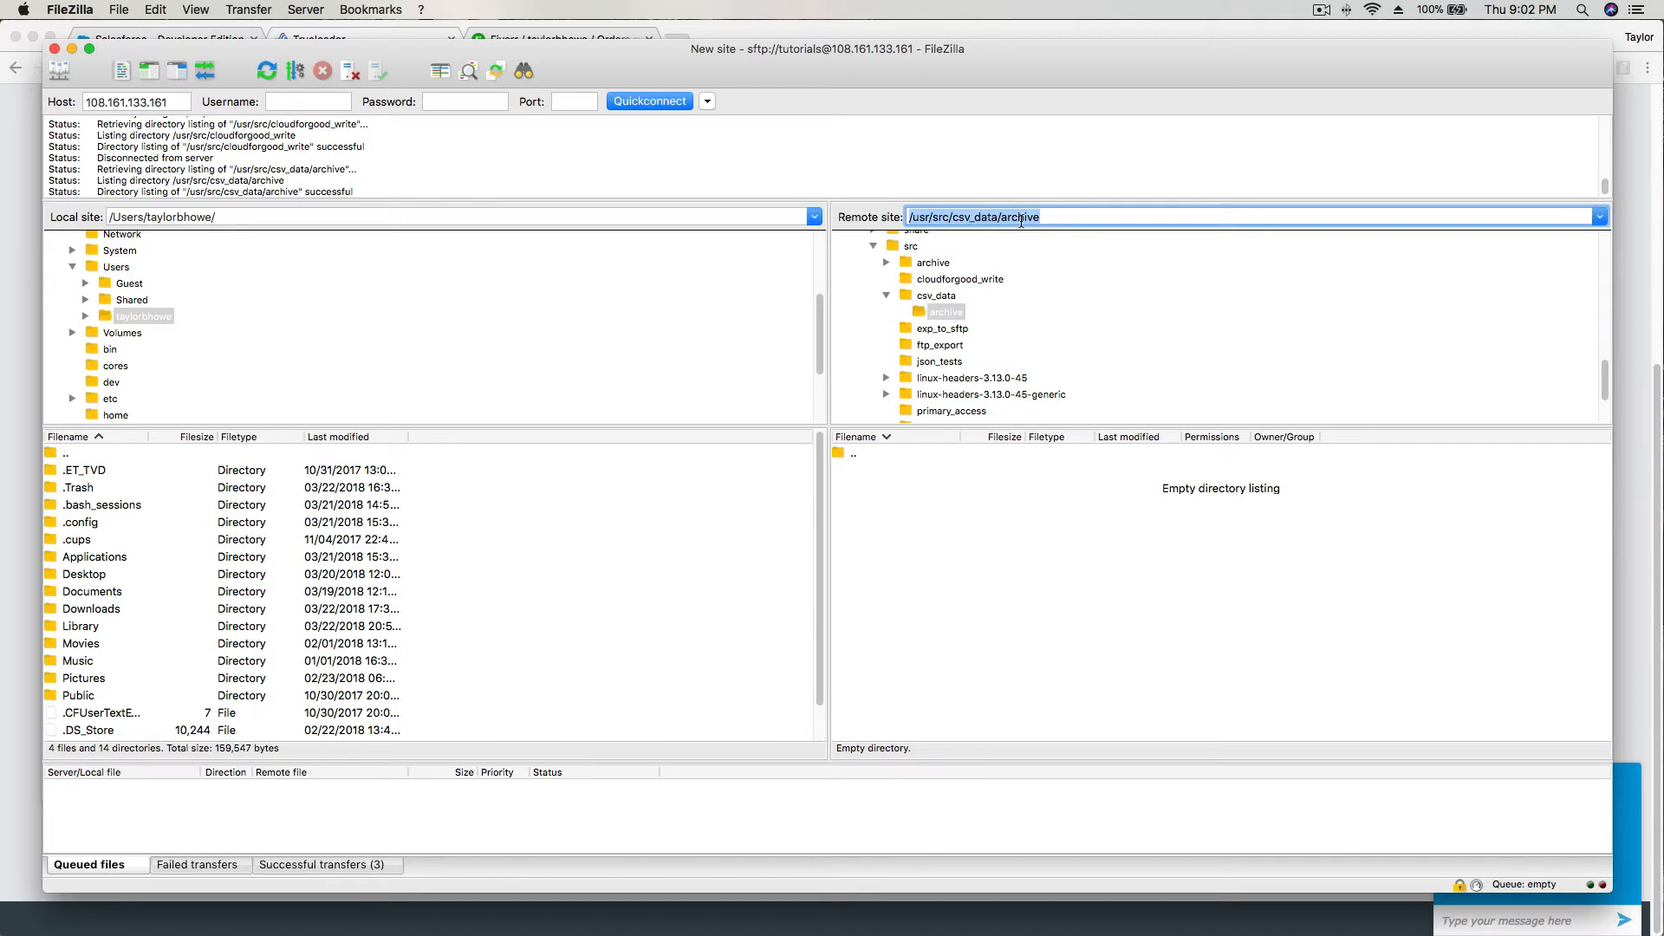
key(super+Tab)
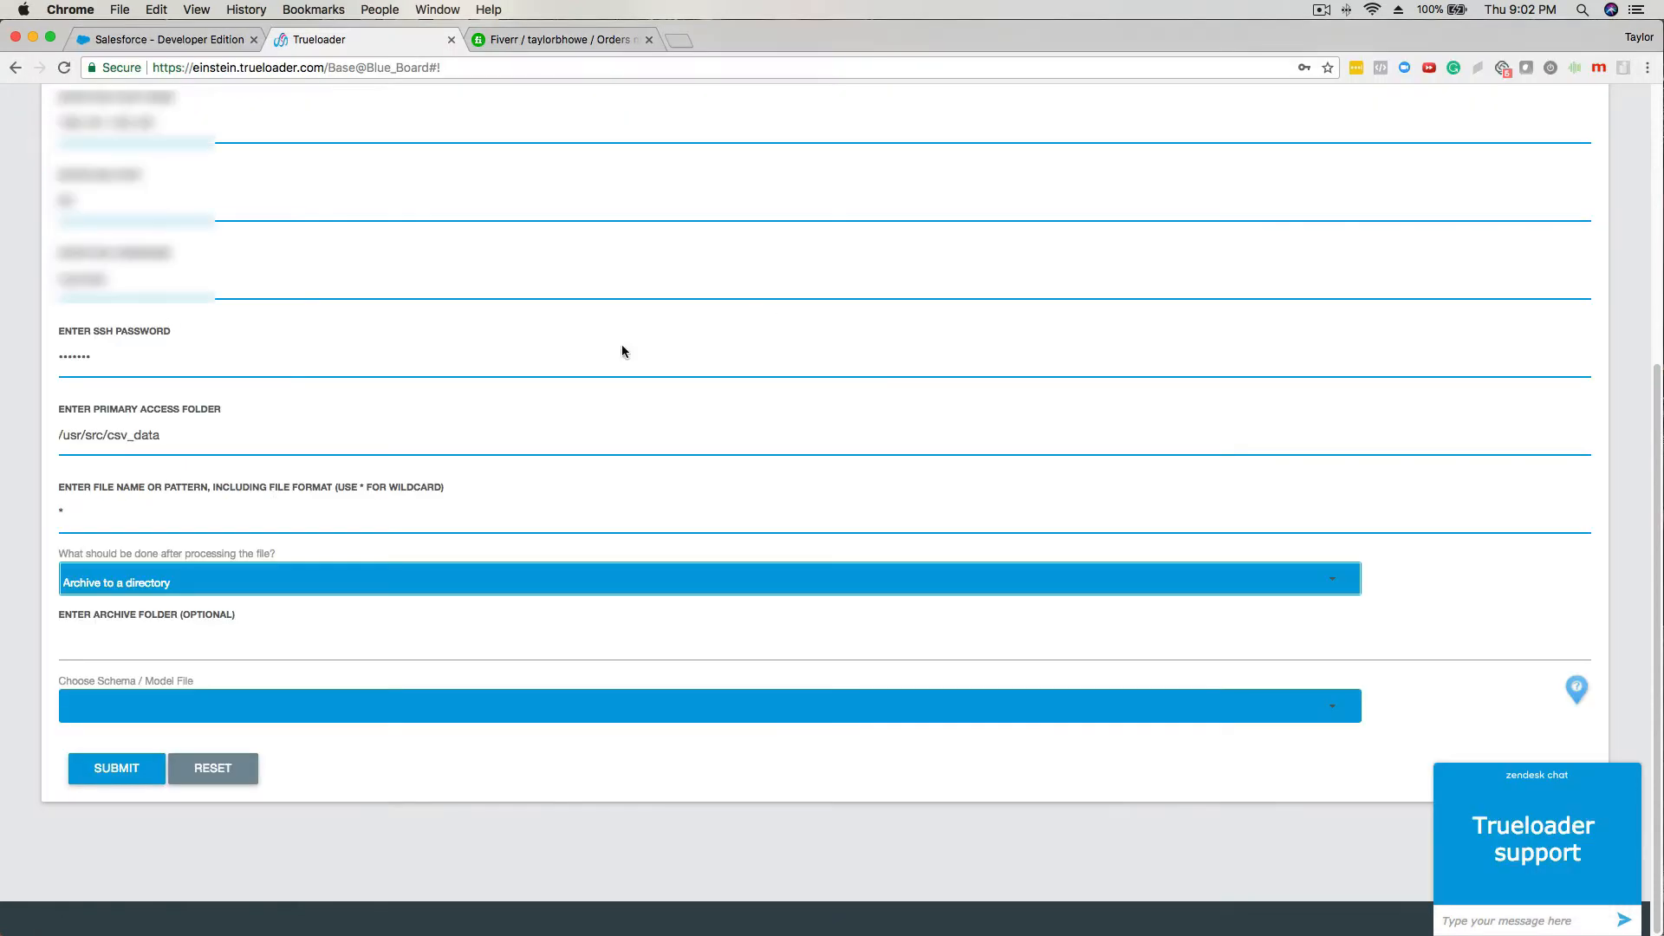
click(233, 638)
key(super+v)
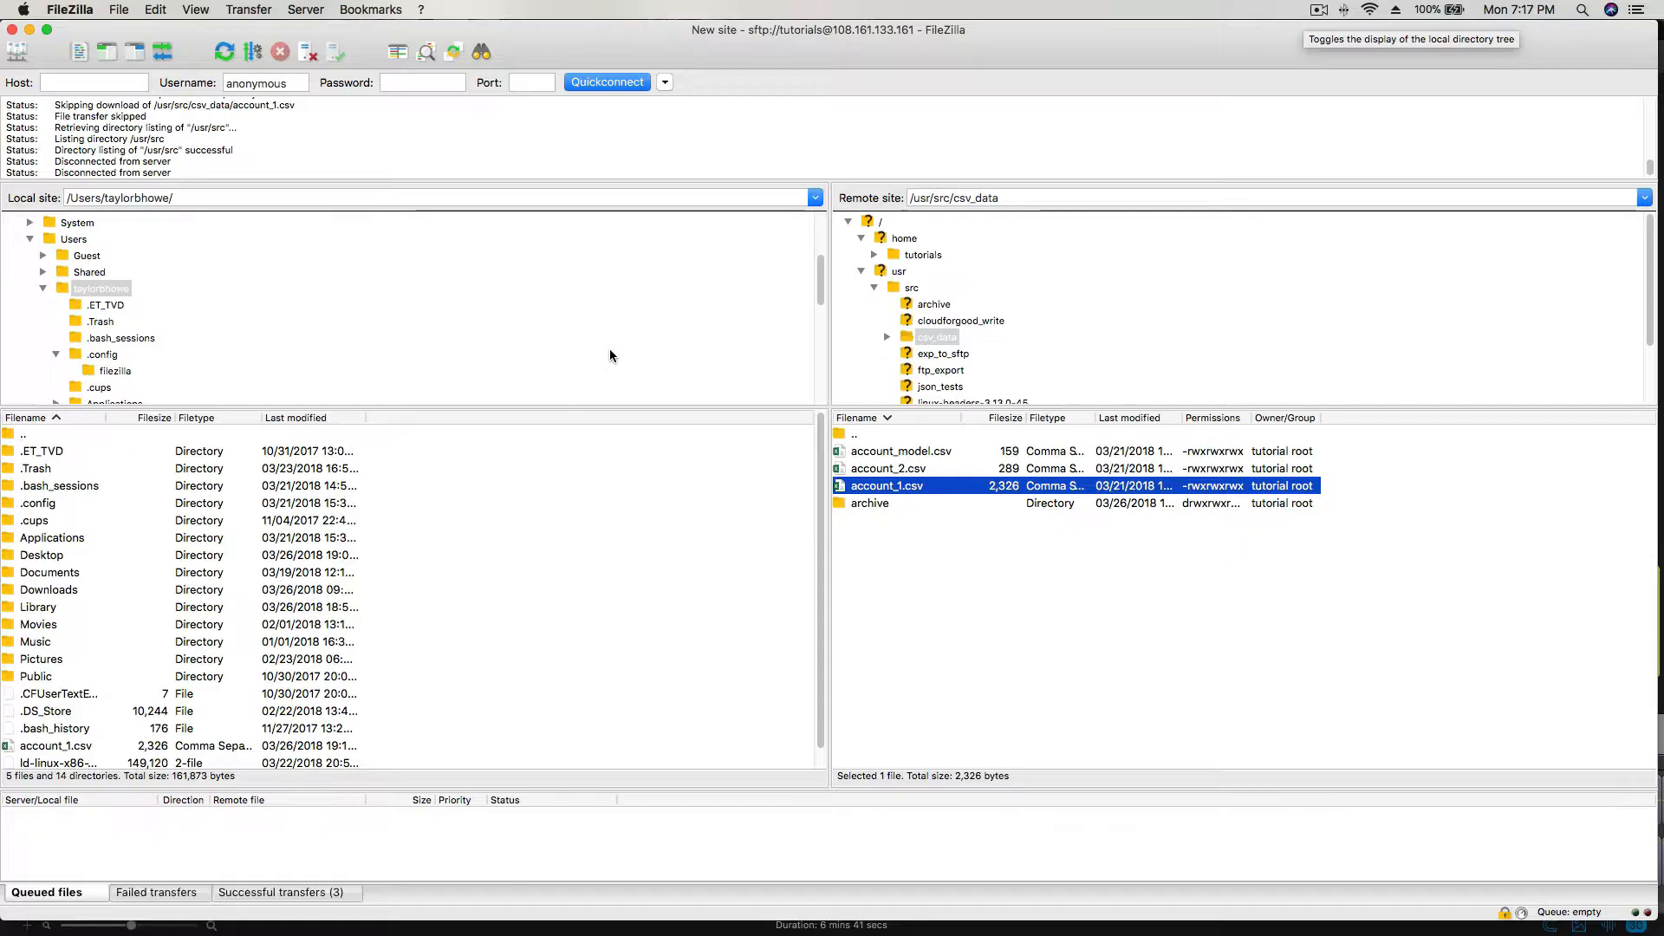
Open account_1.csv from the remote csv_data folder in FileZilla, reopening the local file.
right_click(871, 483)
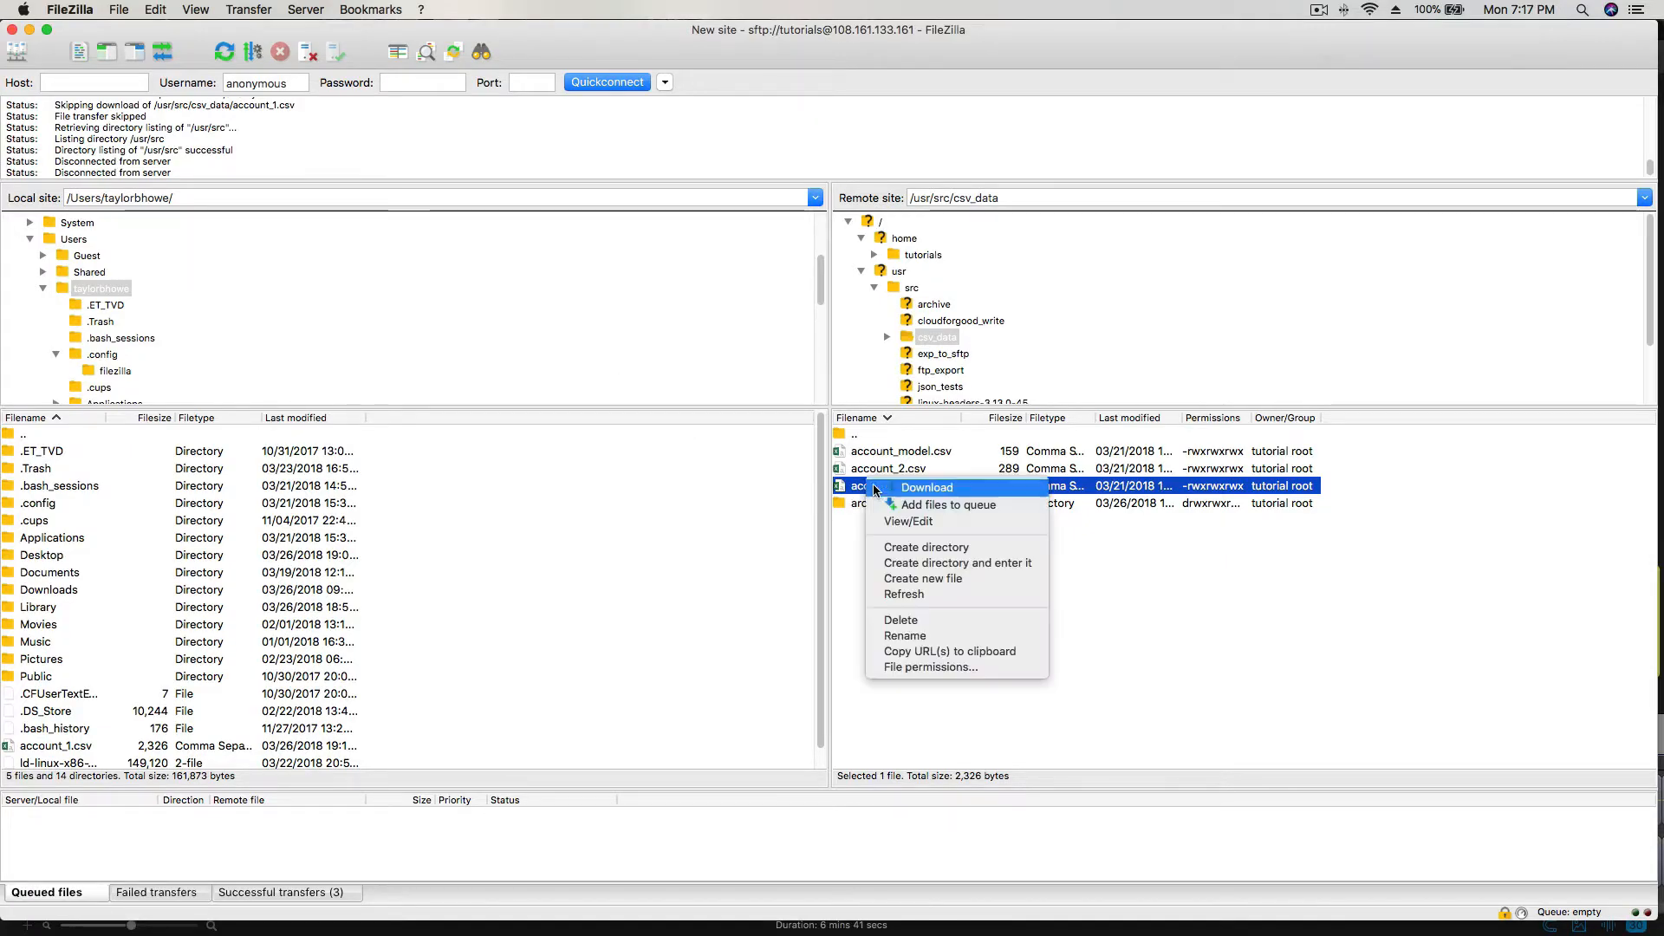
click(903, 518)
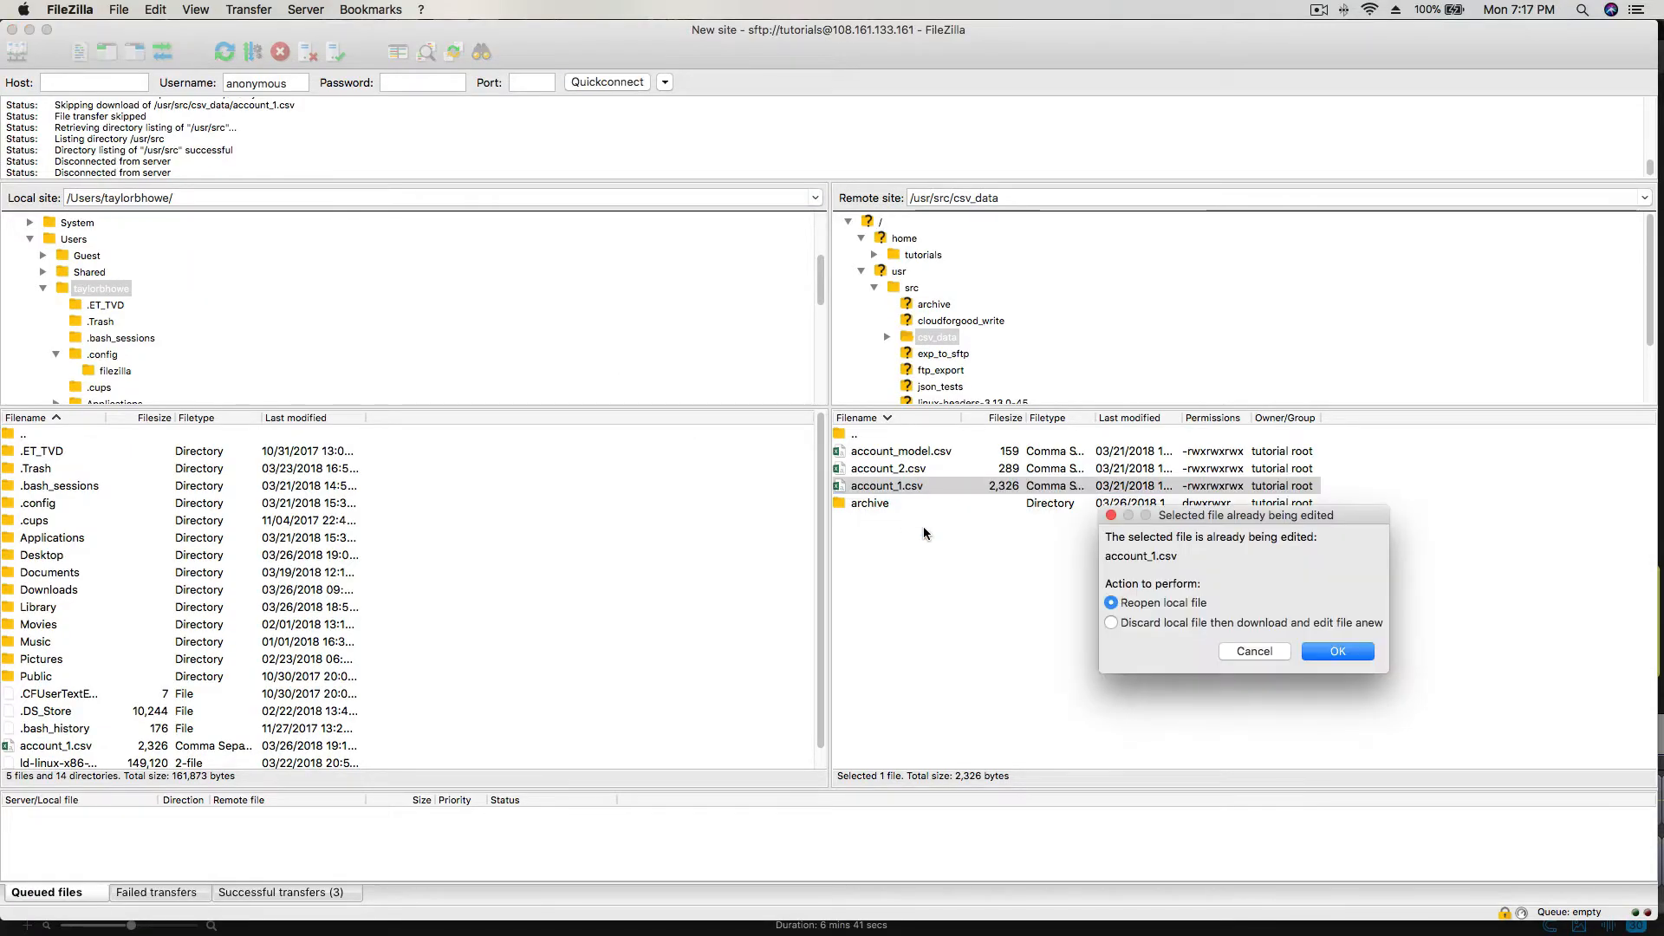
click(1328, 648)
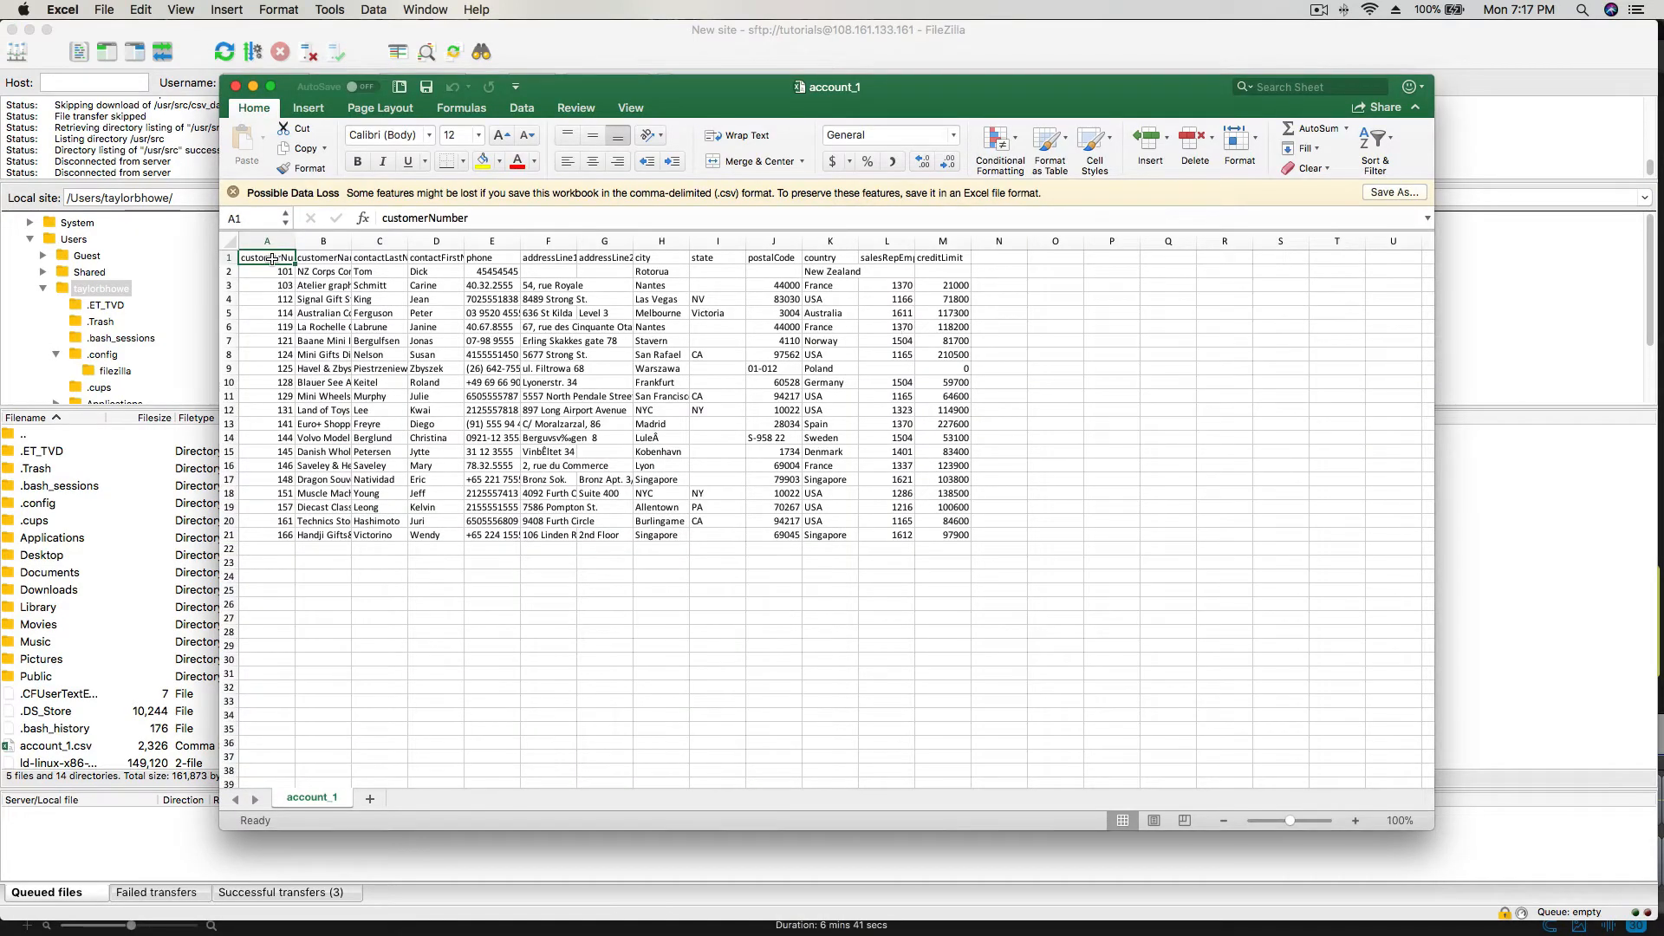
Copy the header row from customerNumber to creditLimit in account_1 into the first row of a new blank workbook.
drag(268, 257, 958, 259)
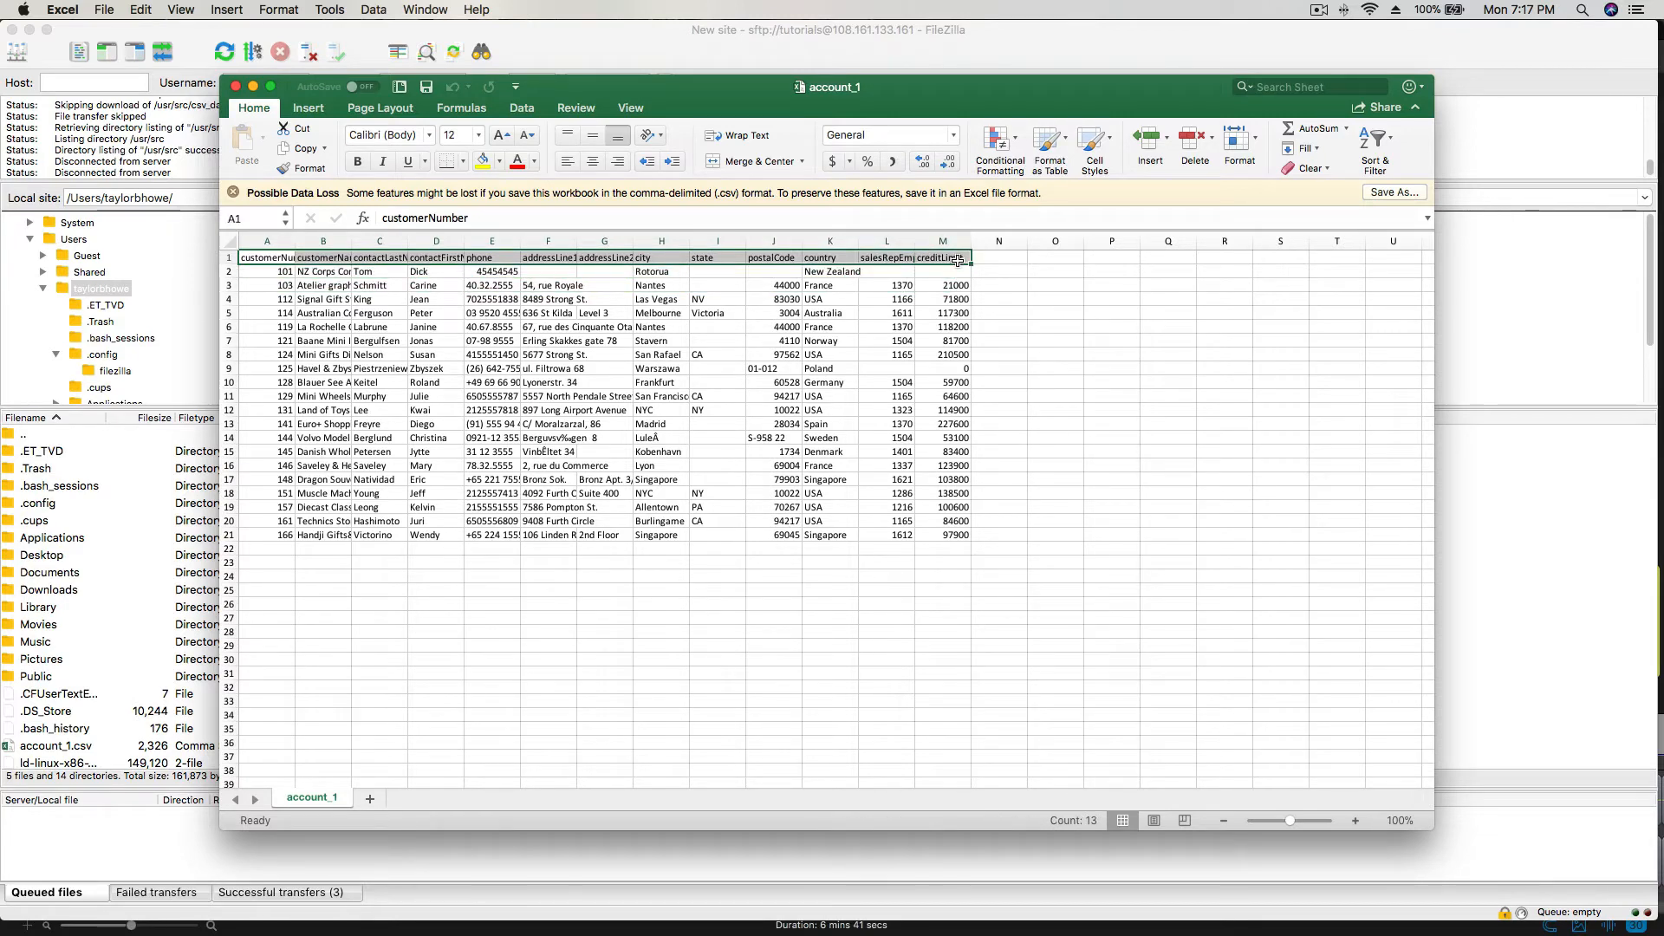
key(super+c)
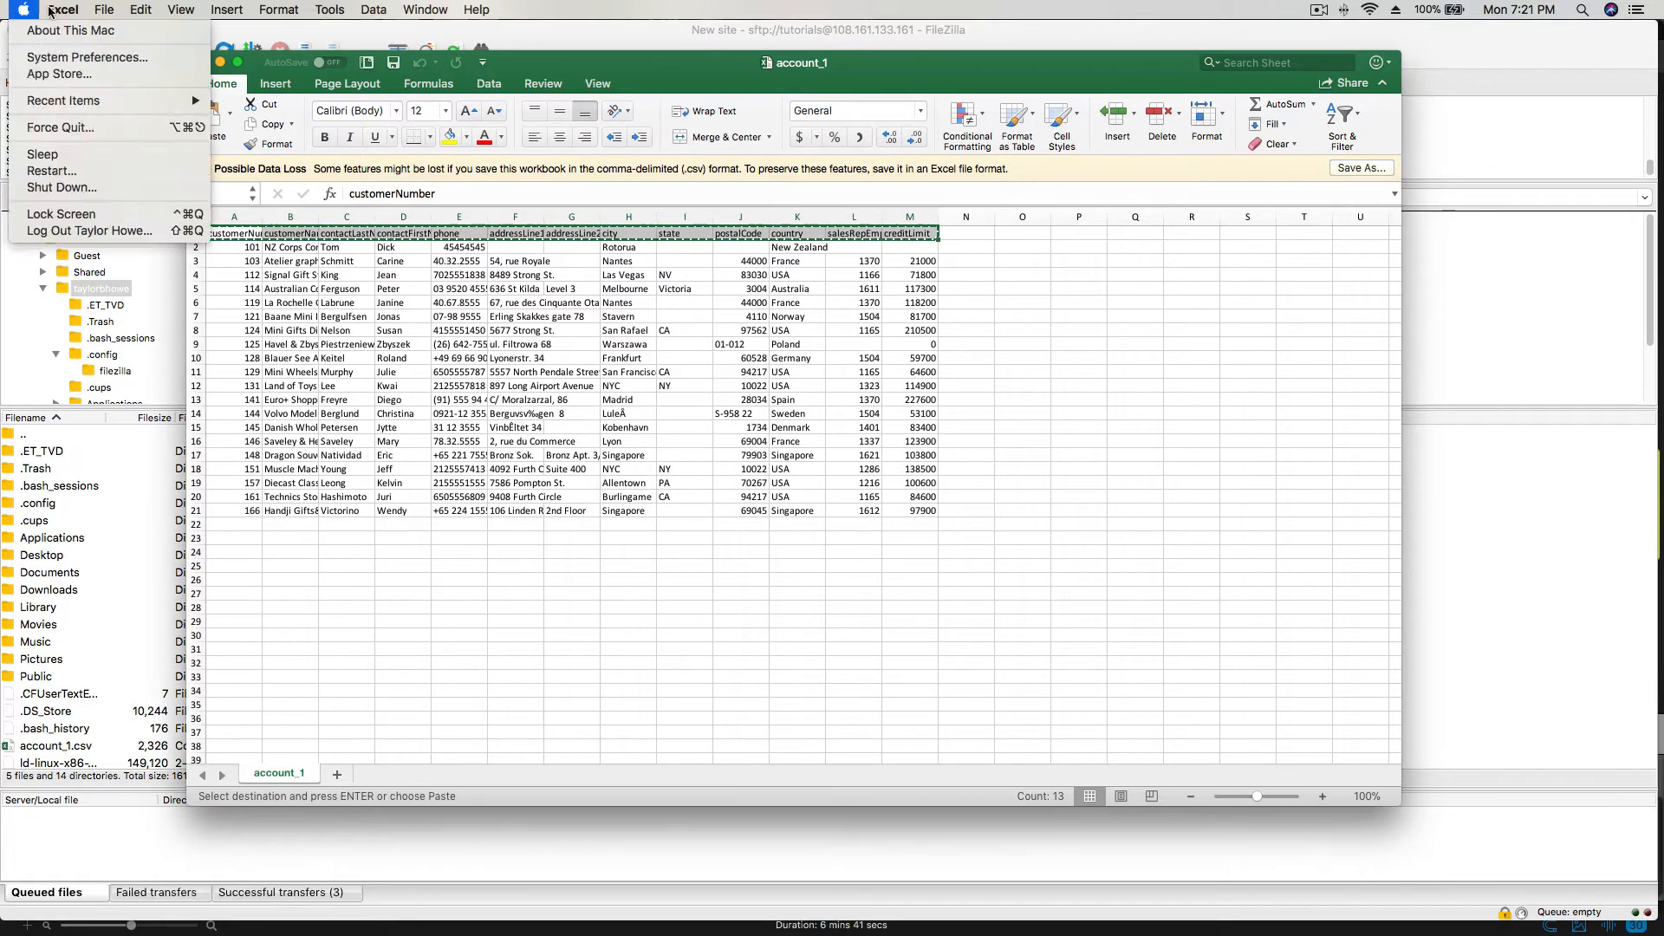
click(102, 11)
click(113, 32)
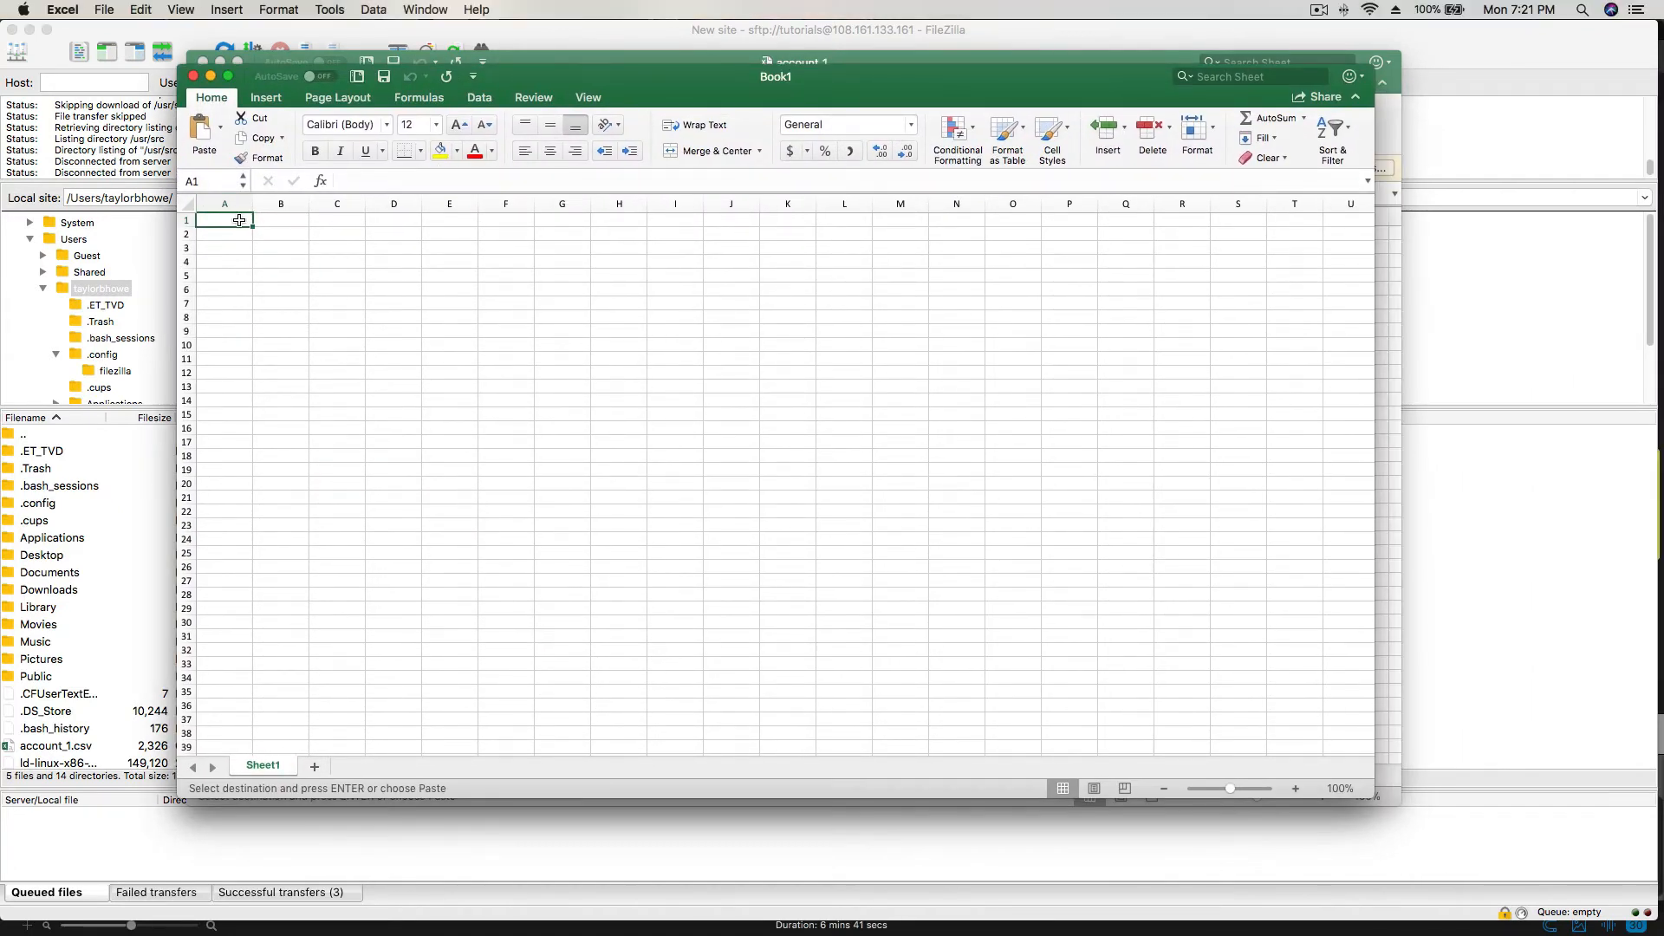
key(super+v)
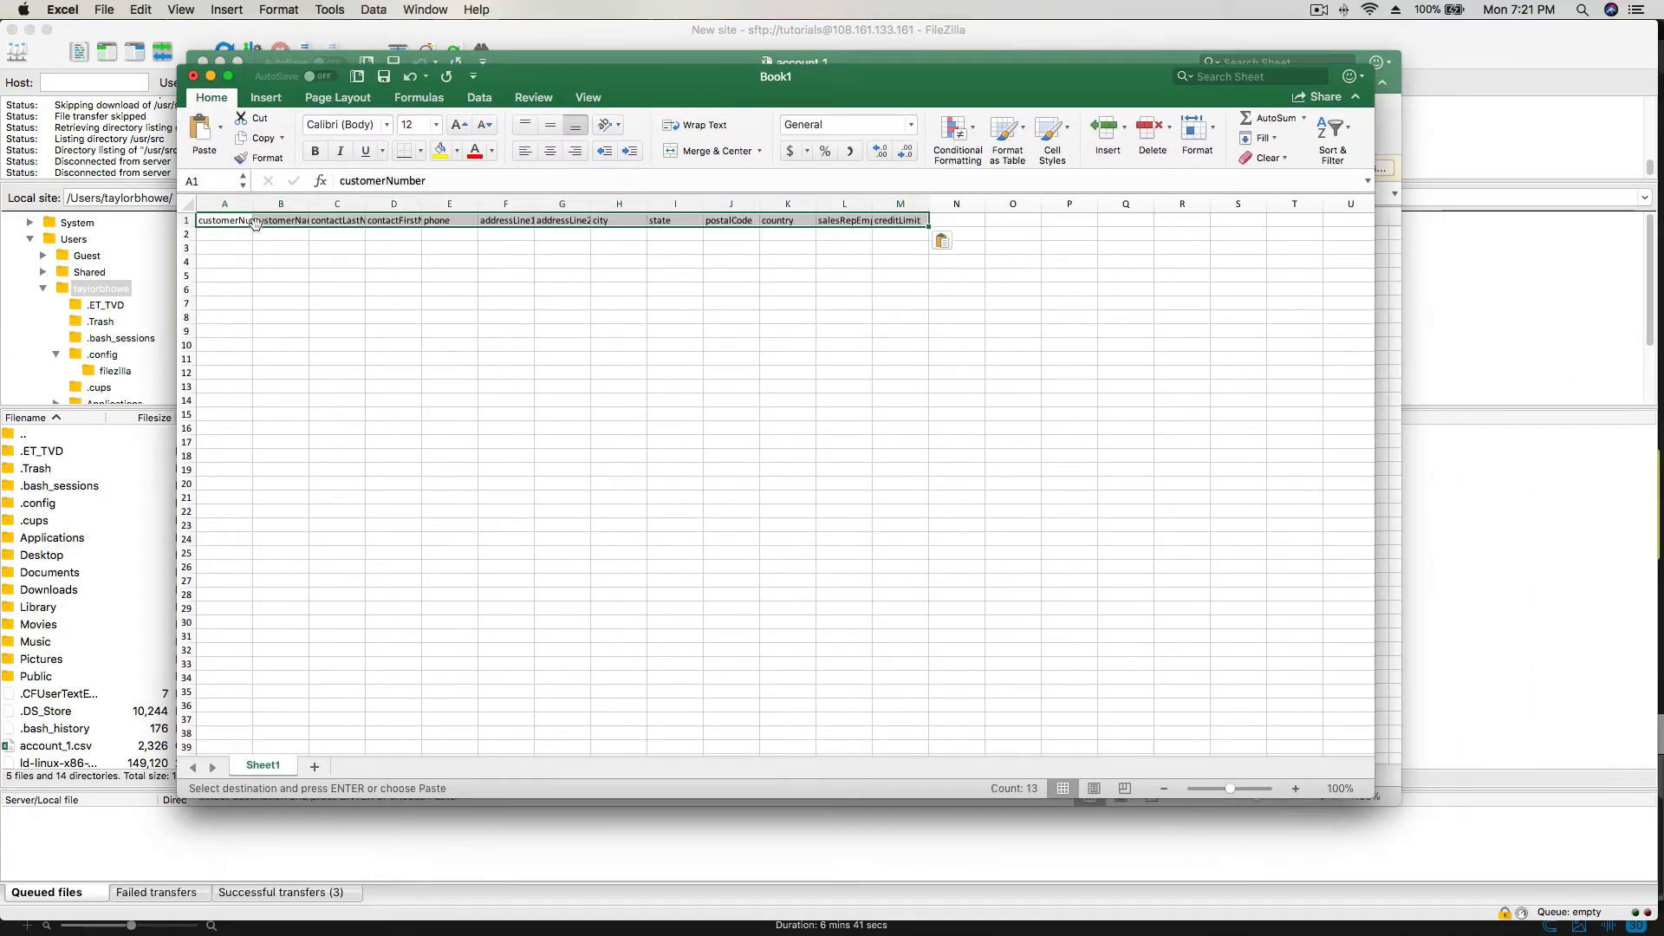
Open the Save As dialog for the new workbook that holds only the header row.
click(105, 9)
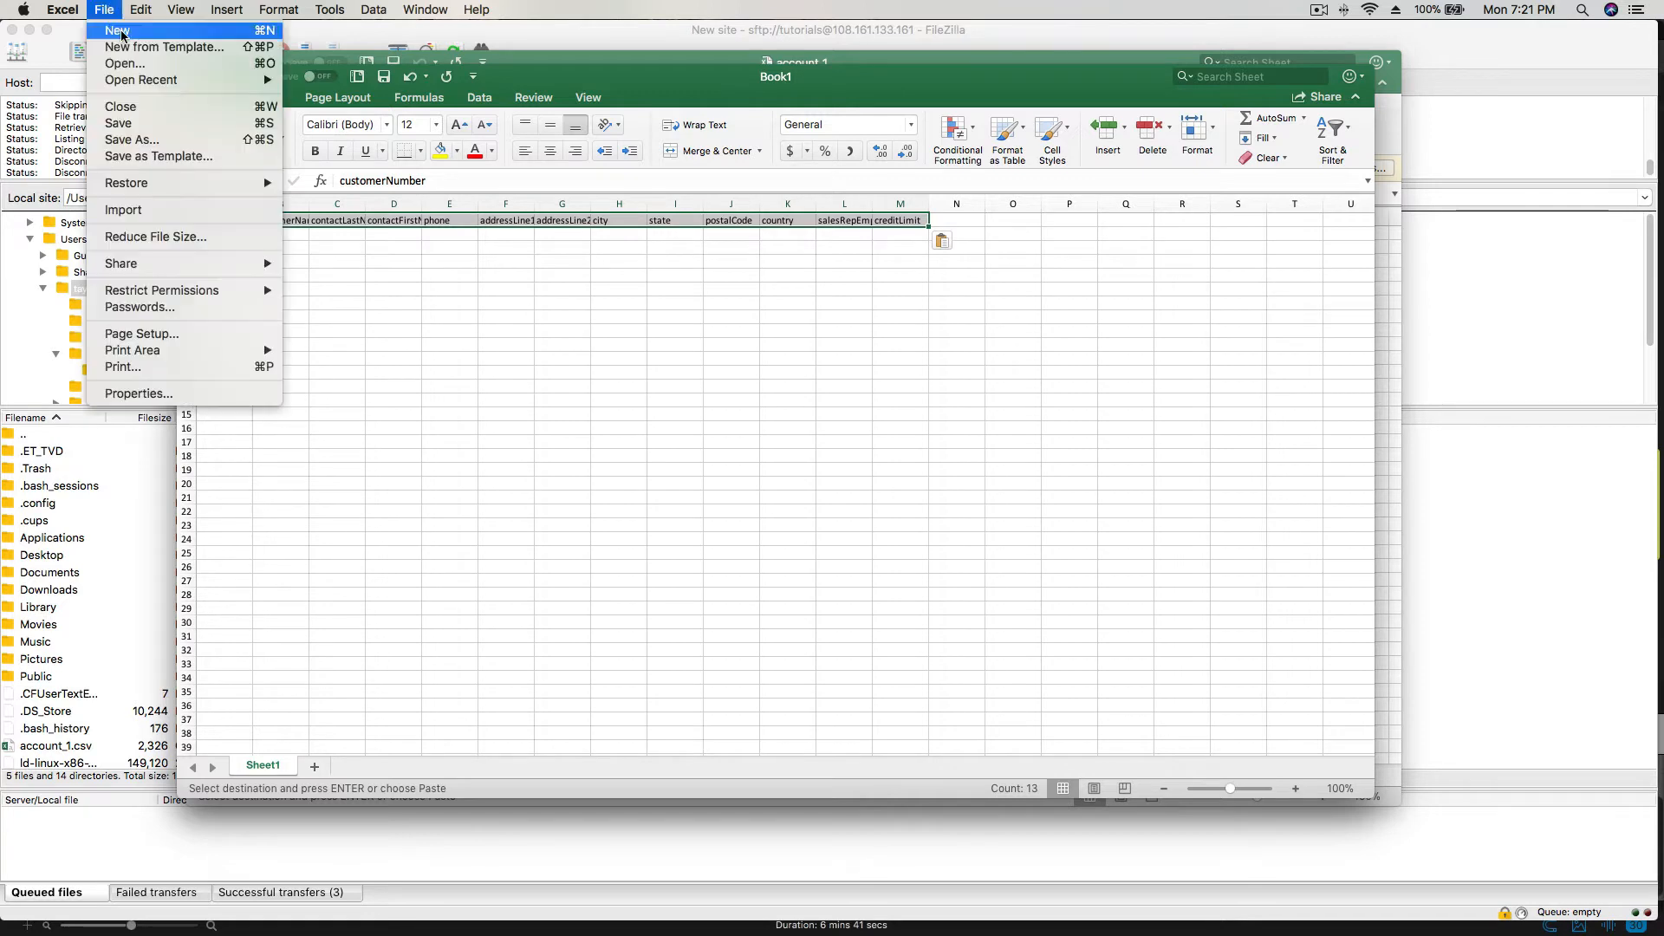
click(145, 147)
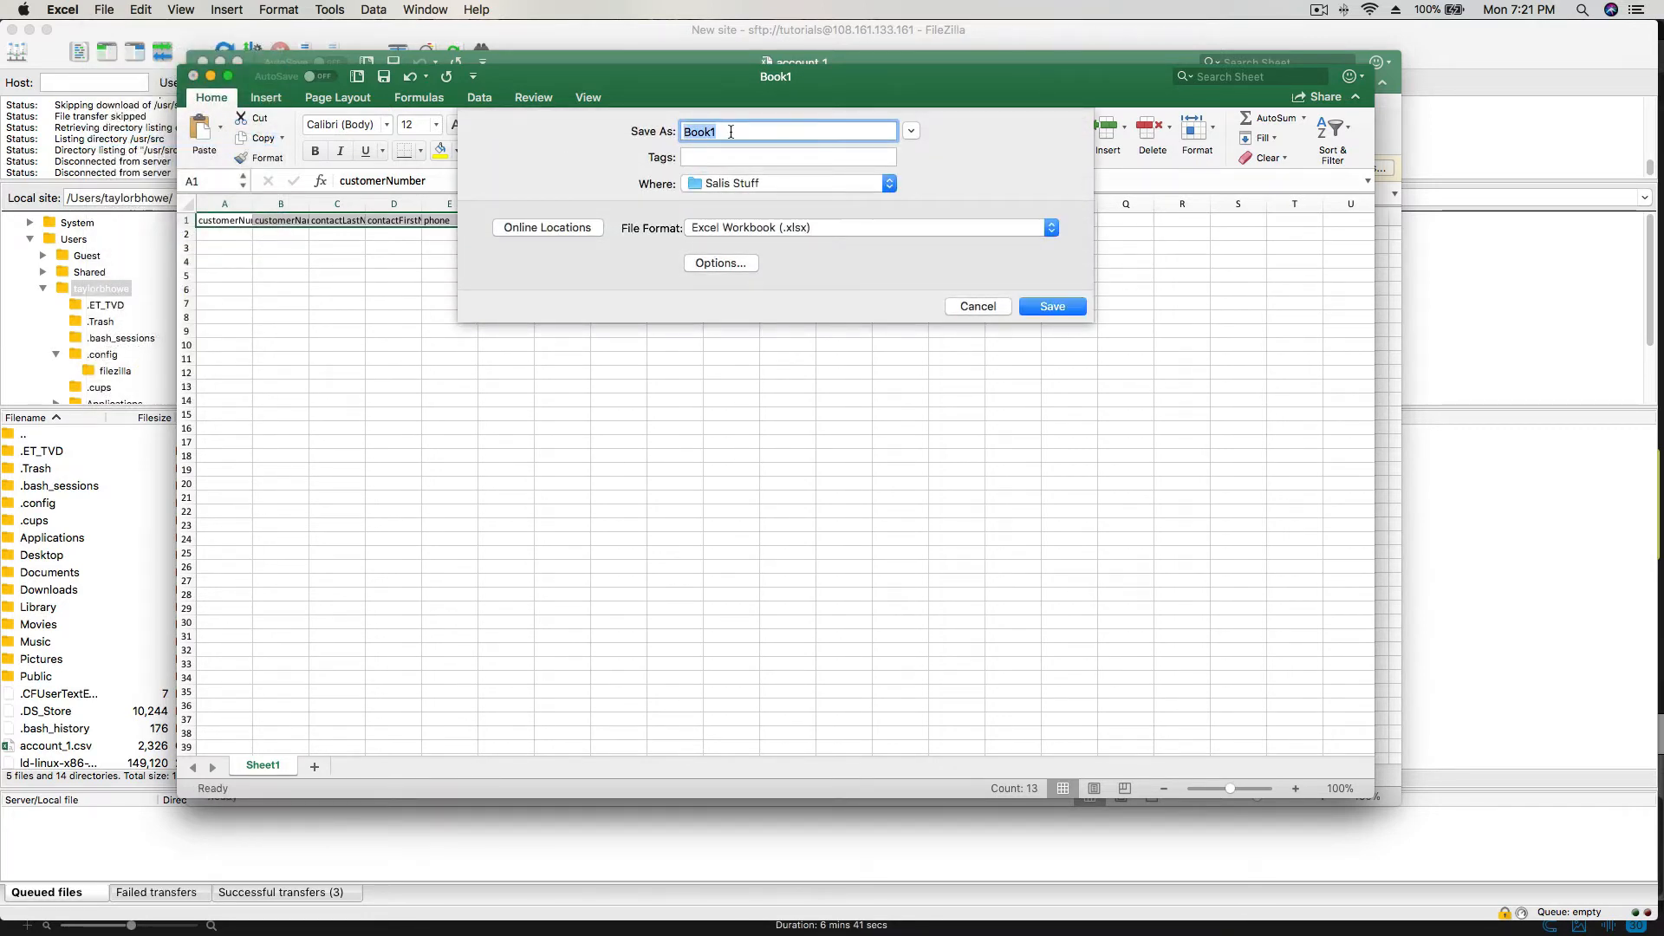
click(1319, 10)
click(1378, 39)
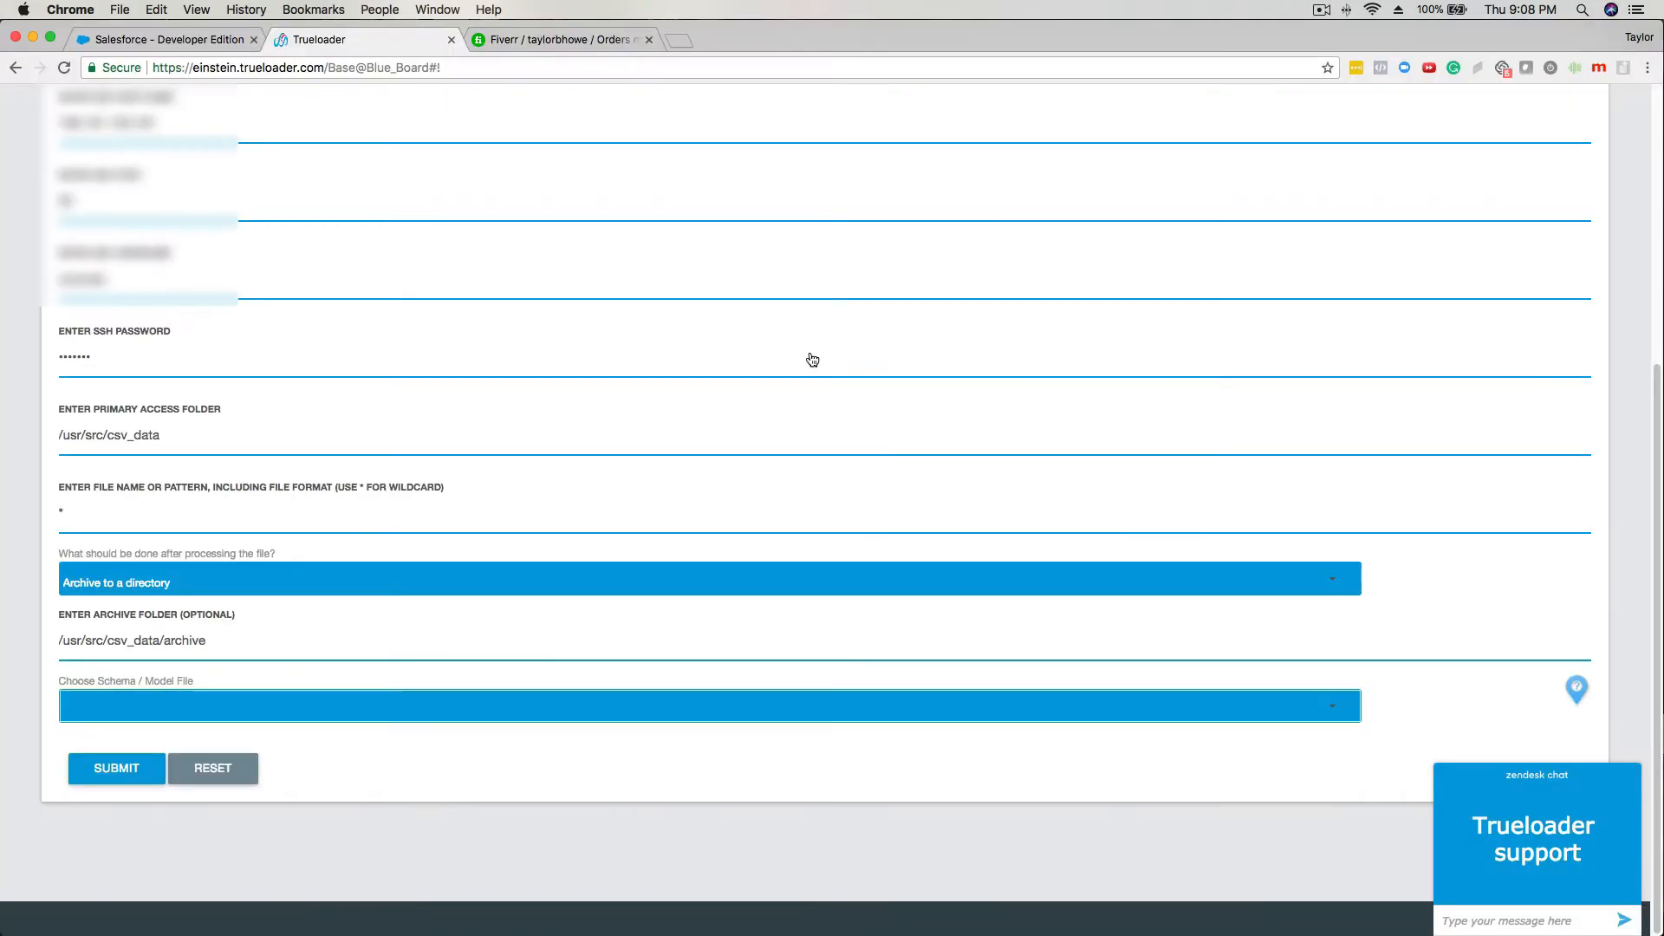
Switch to Trueloader, choose account_model.csv as the connection's schema/model file and submit the connection.
key(super+Tab)
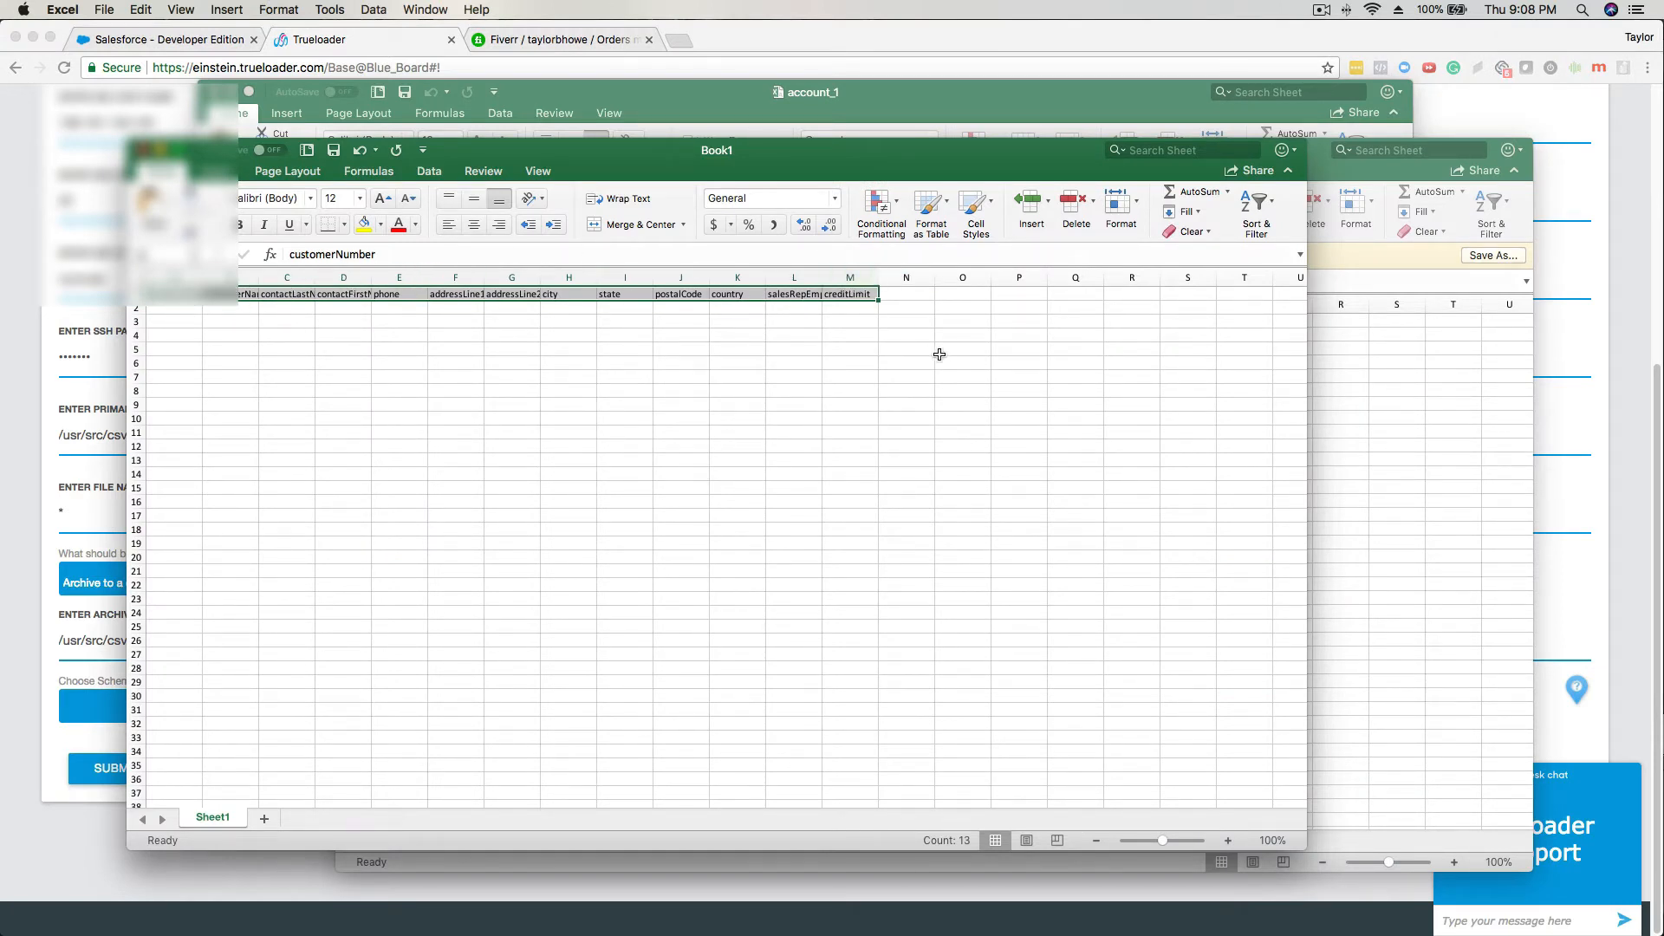
key(super+Tab)
click(525, 705)
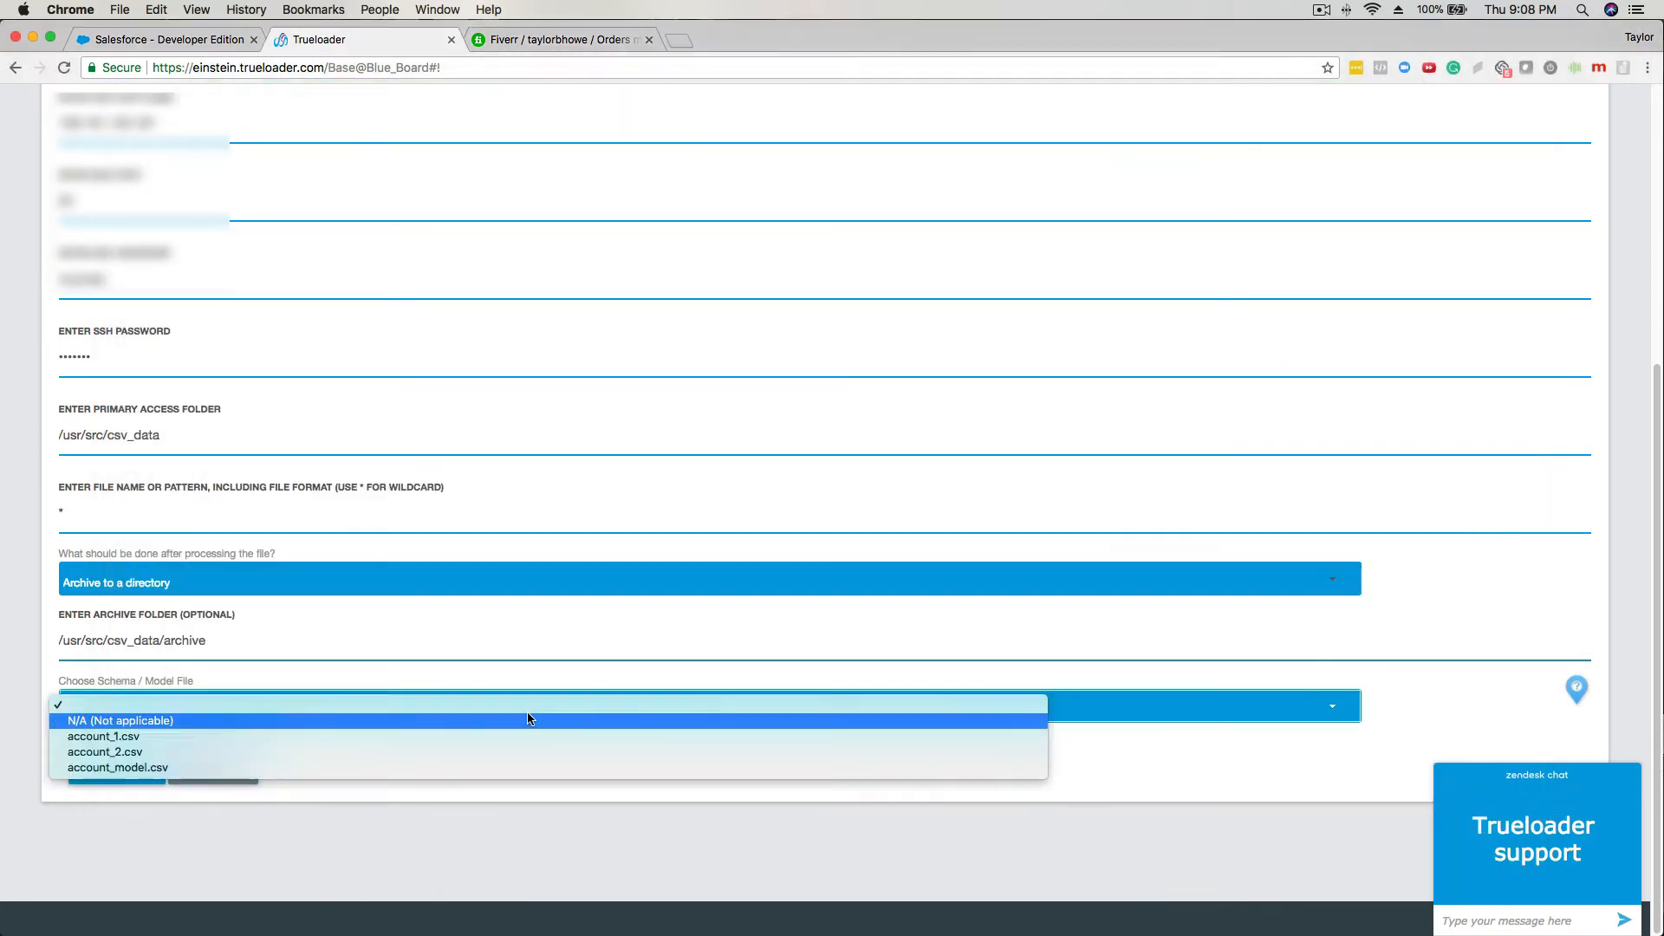
click(513, 769)
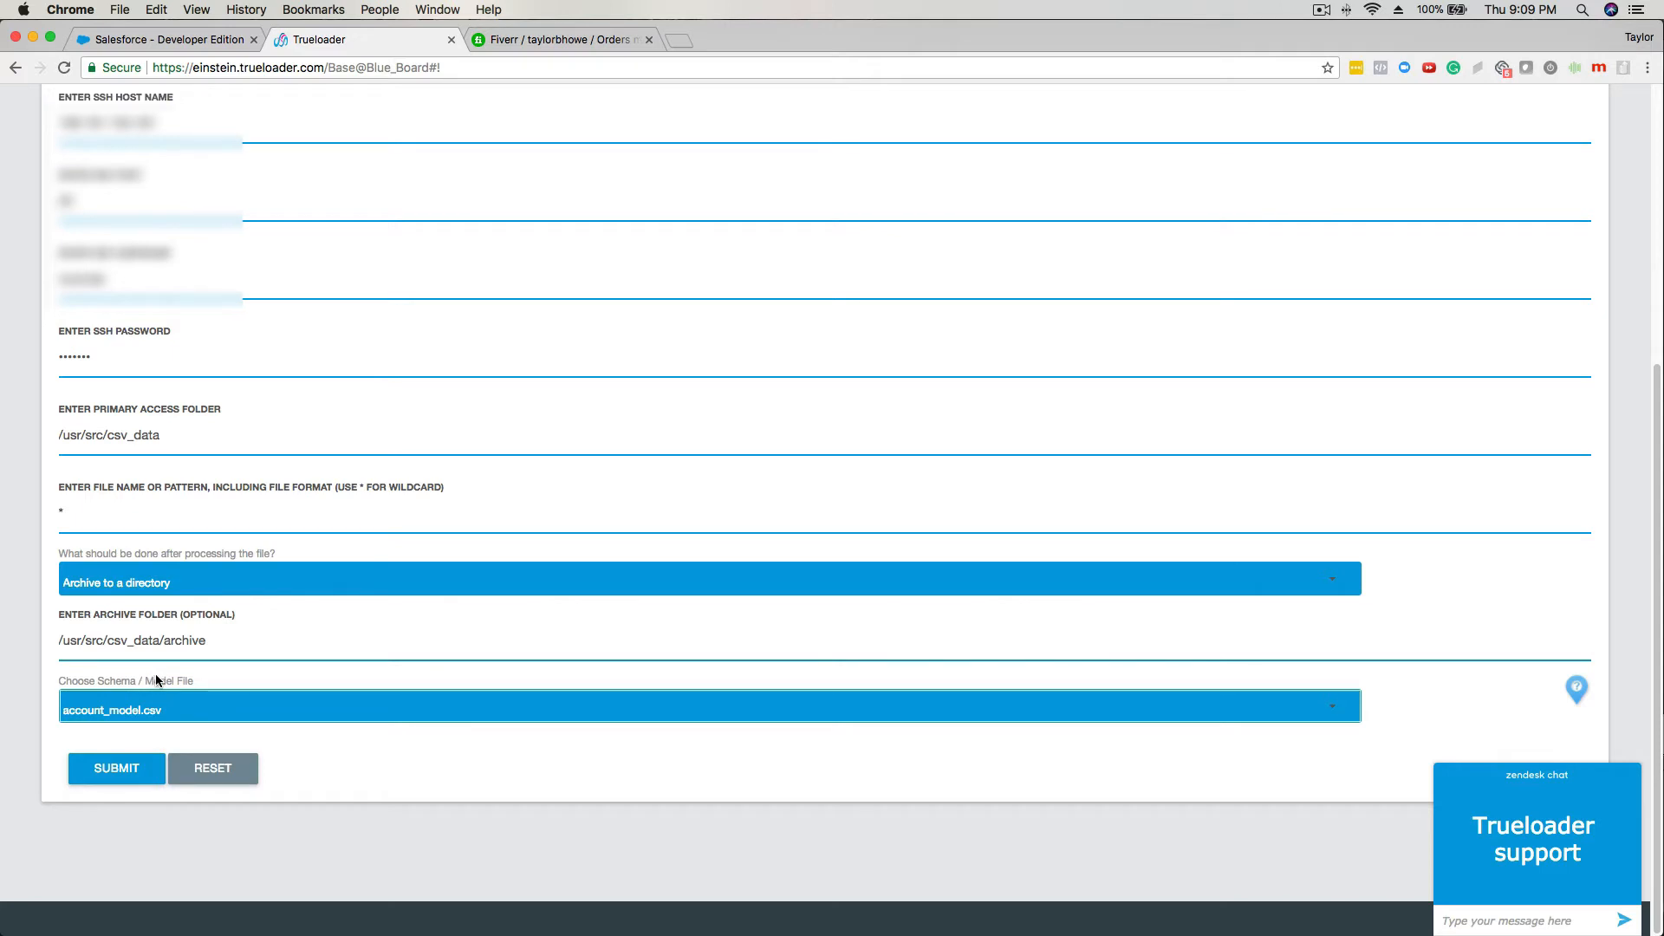
click(116, 768)
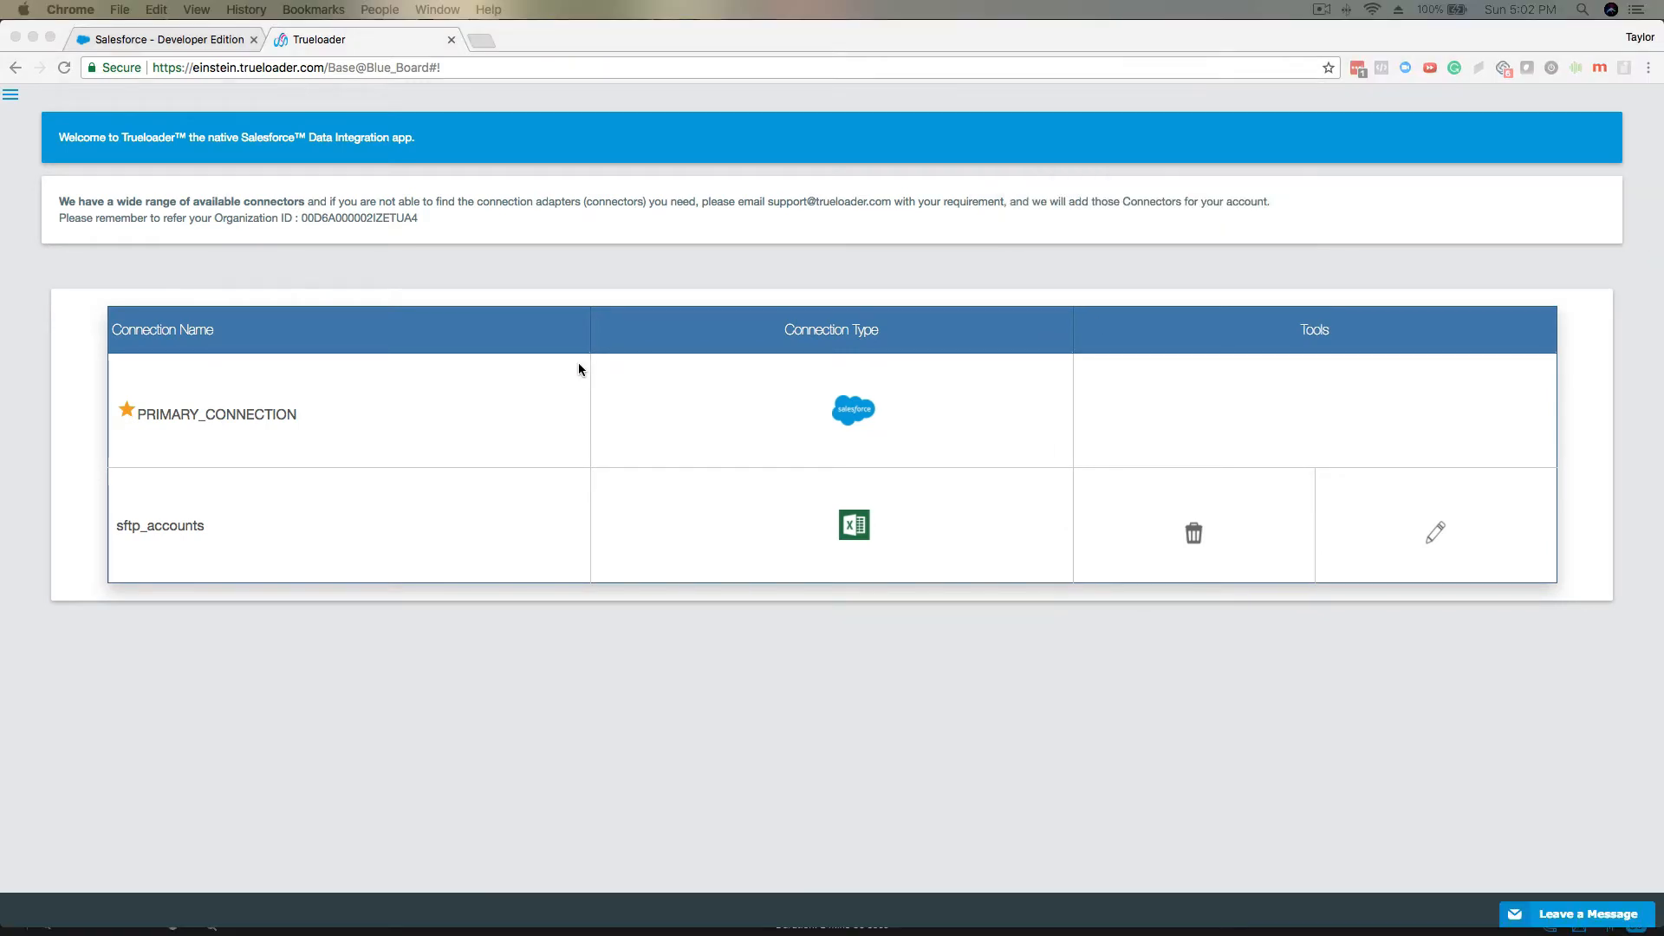
Start a new transformation and confirm the in-built object 5ab82a97dee54 of the sftp_accounts connection as its source.
click(11, 96)
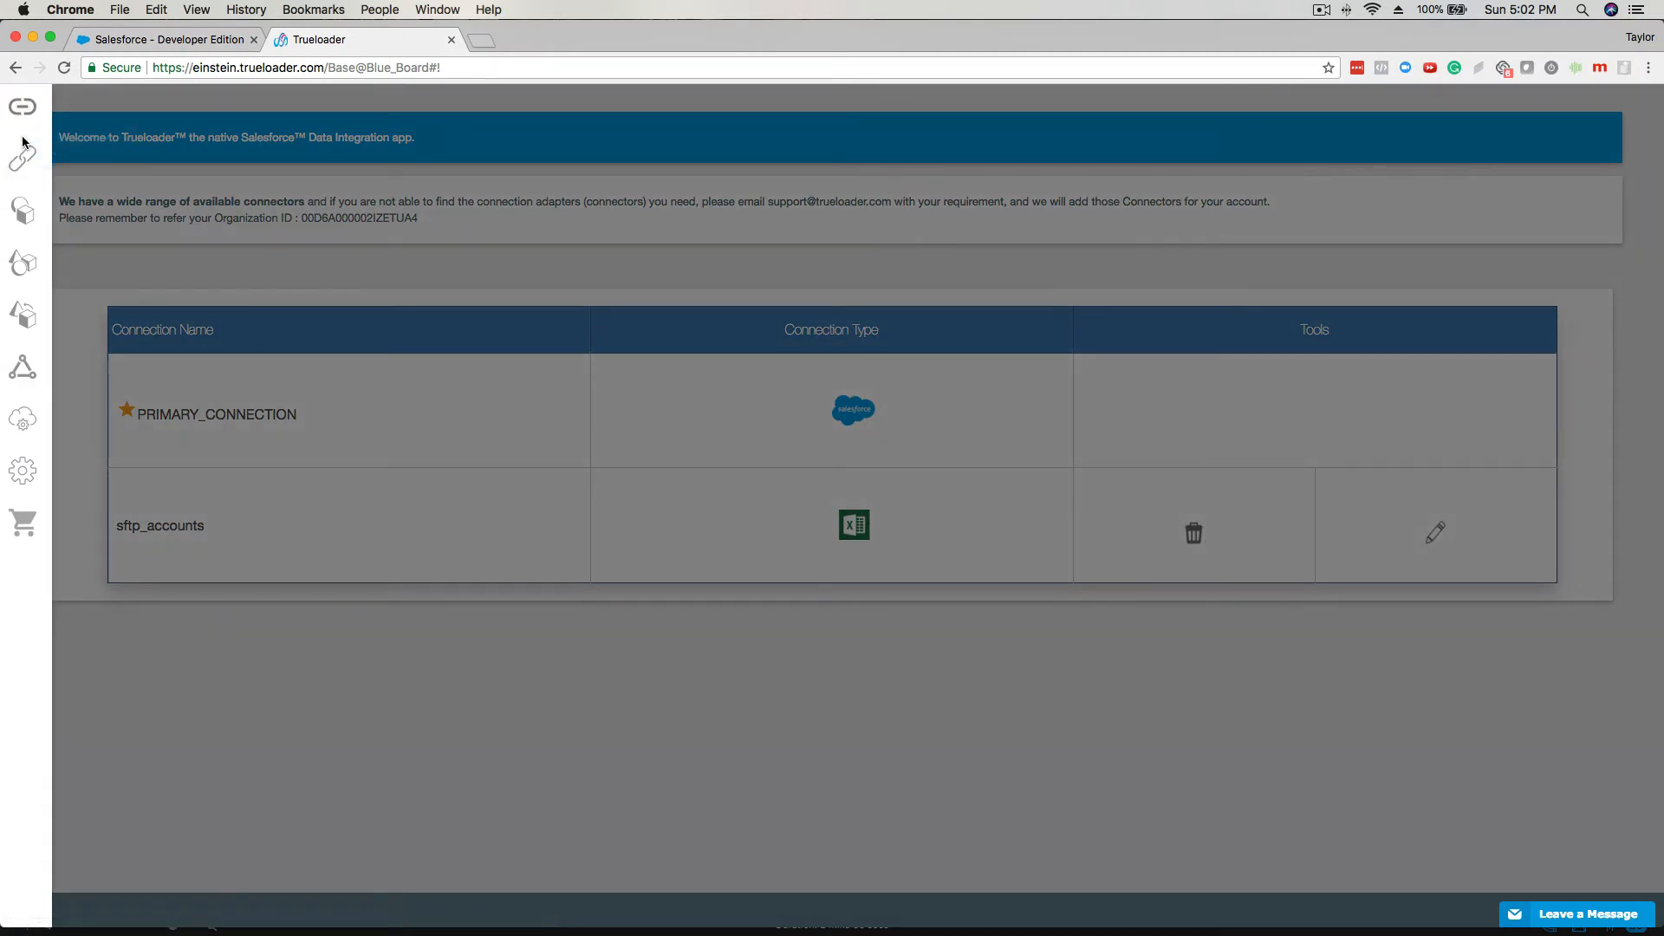
click(29, 323)
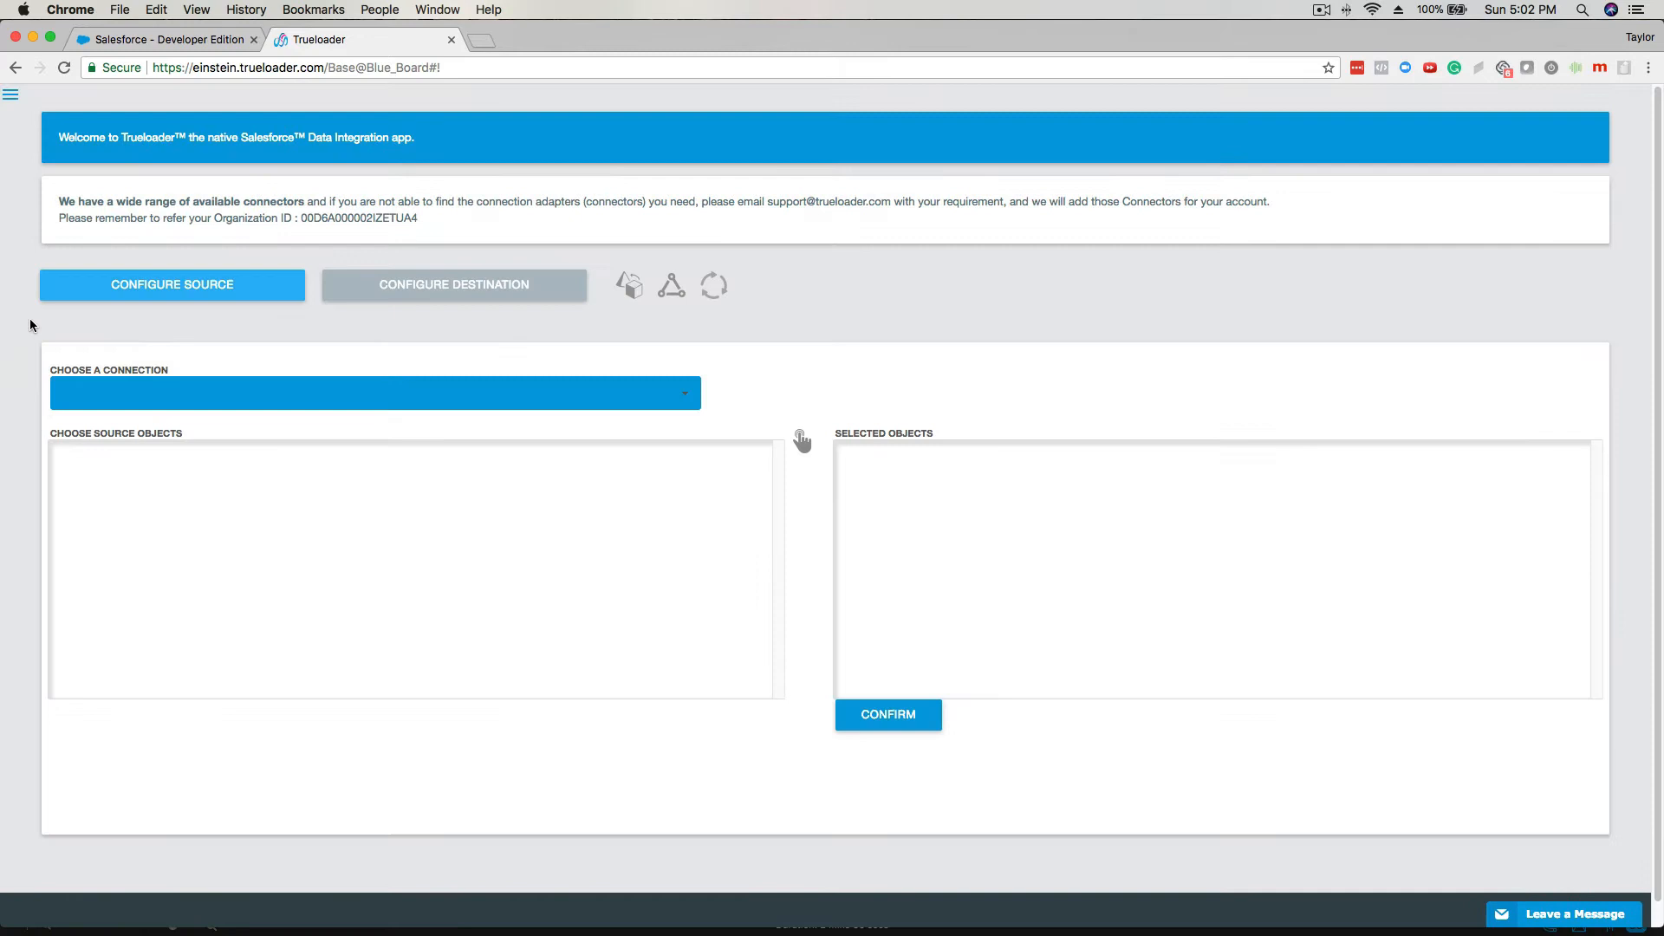
click(113, 392)
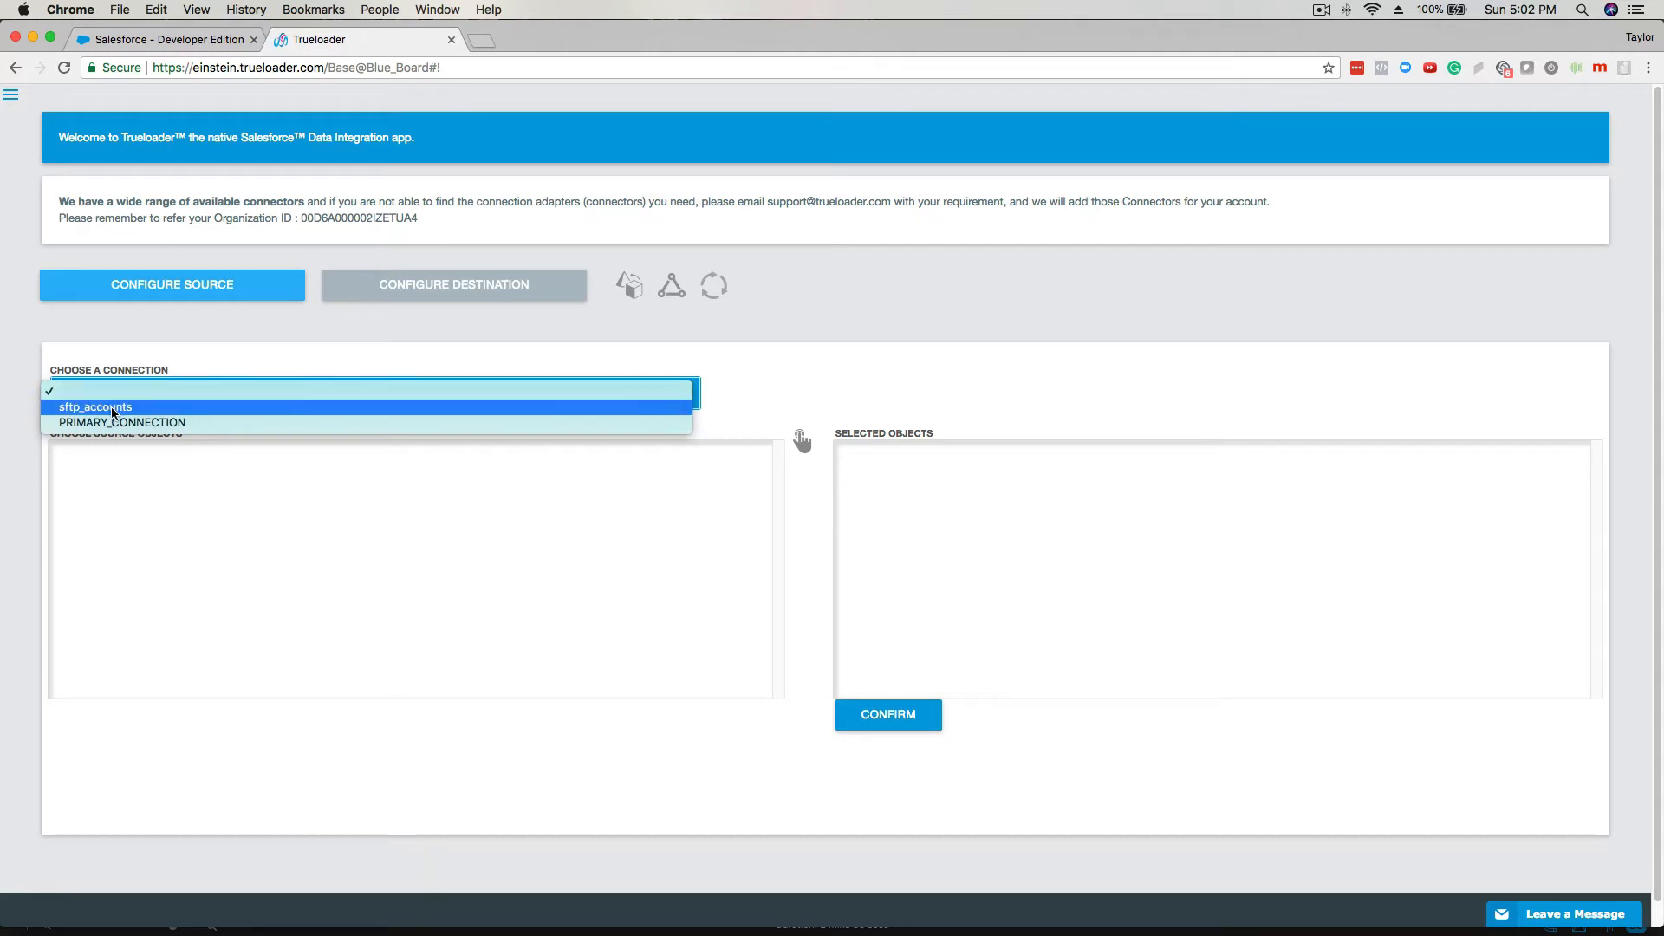
click(112, 408)
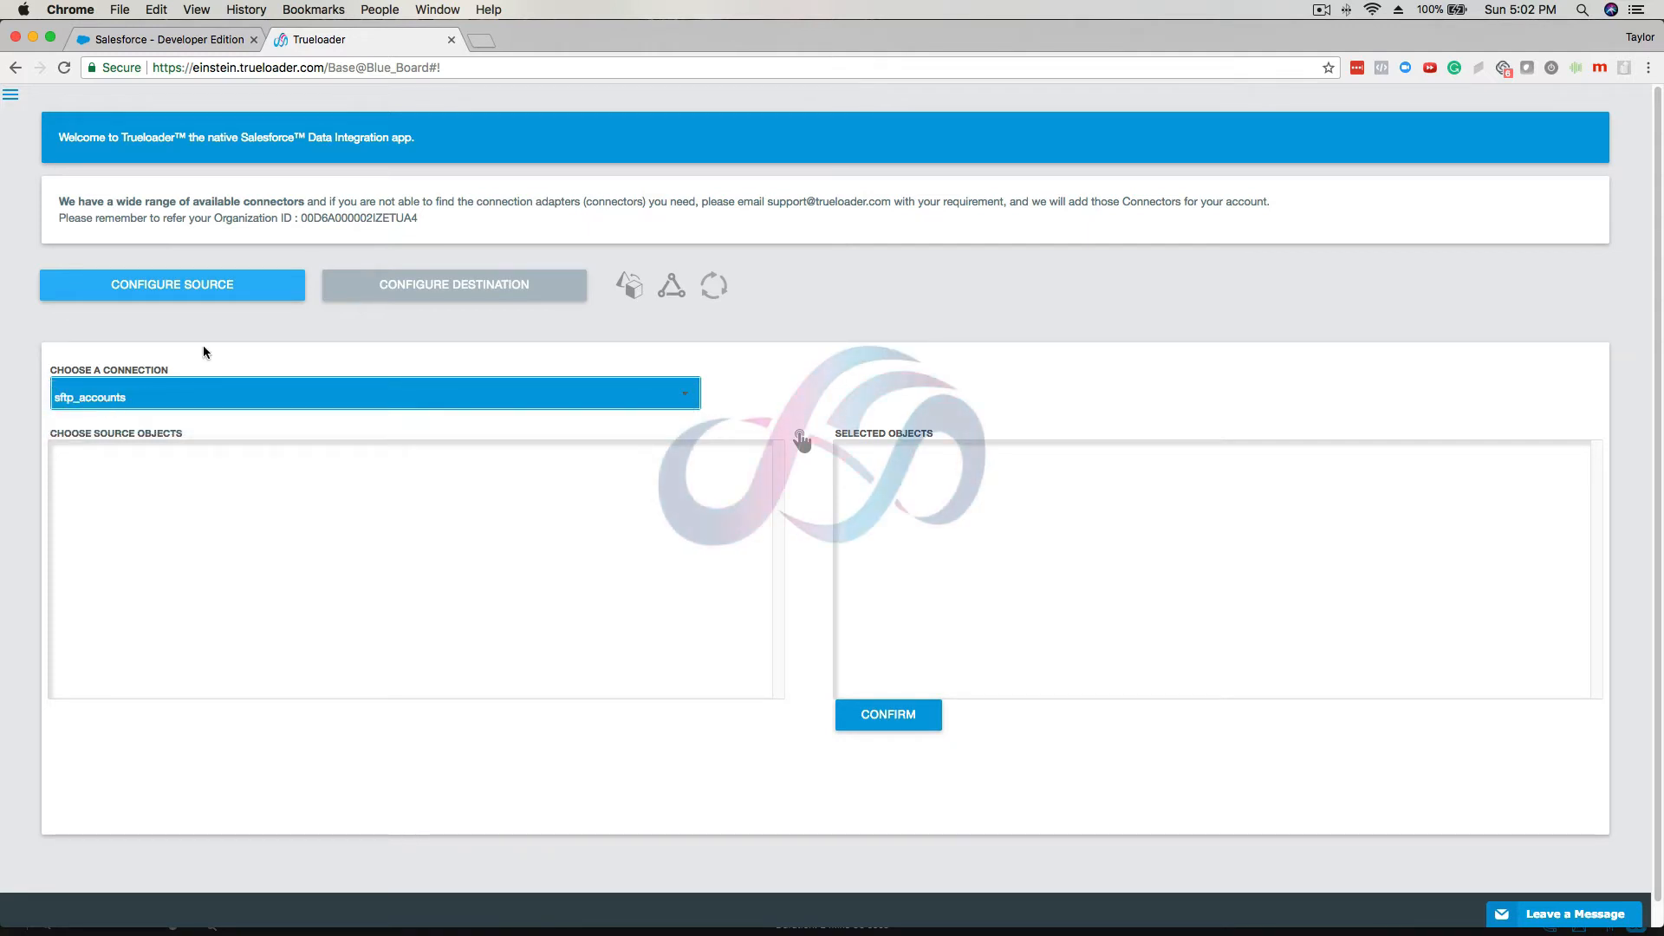
click(182, 399)
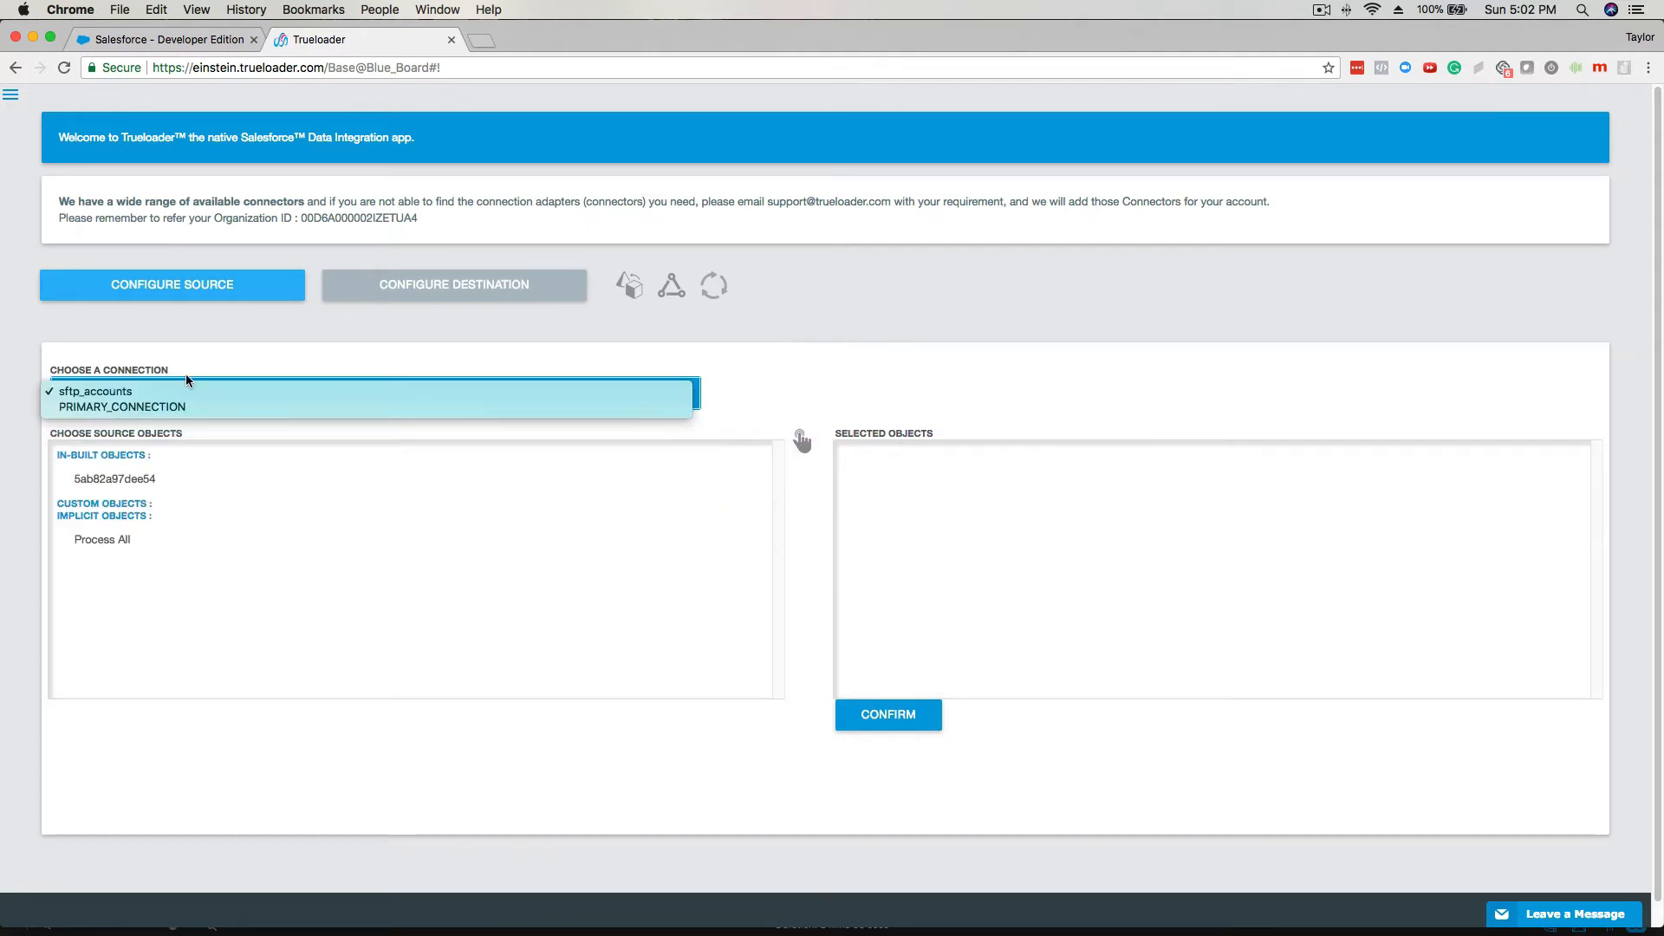
click(190, 370)
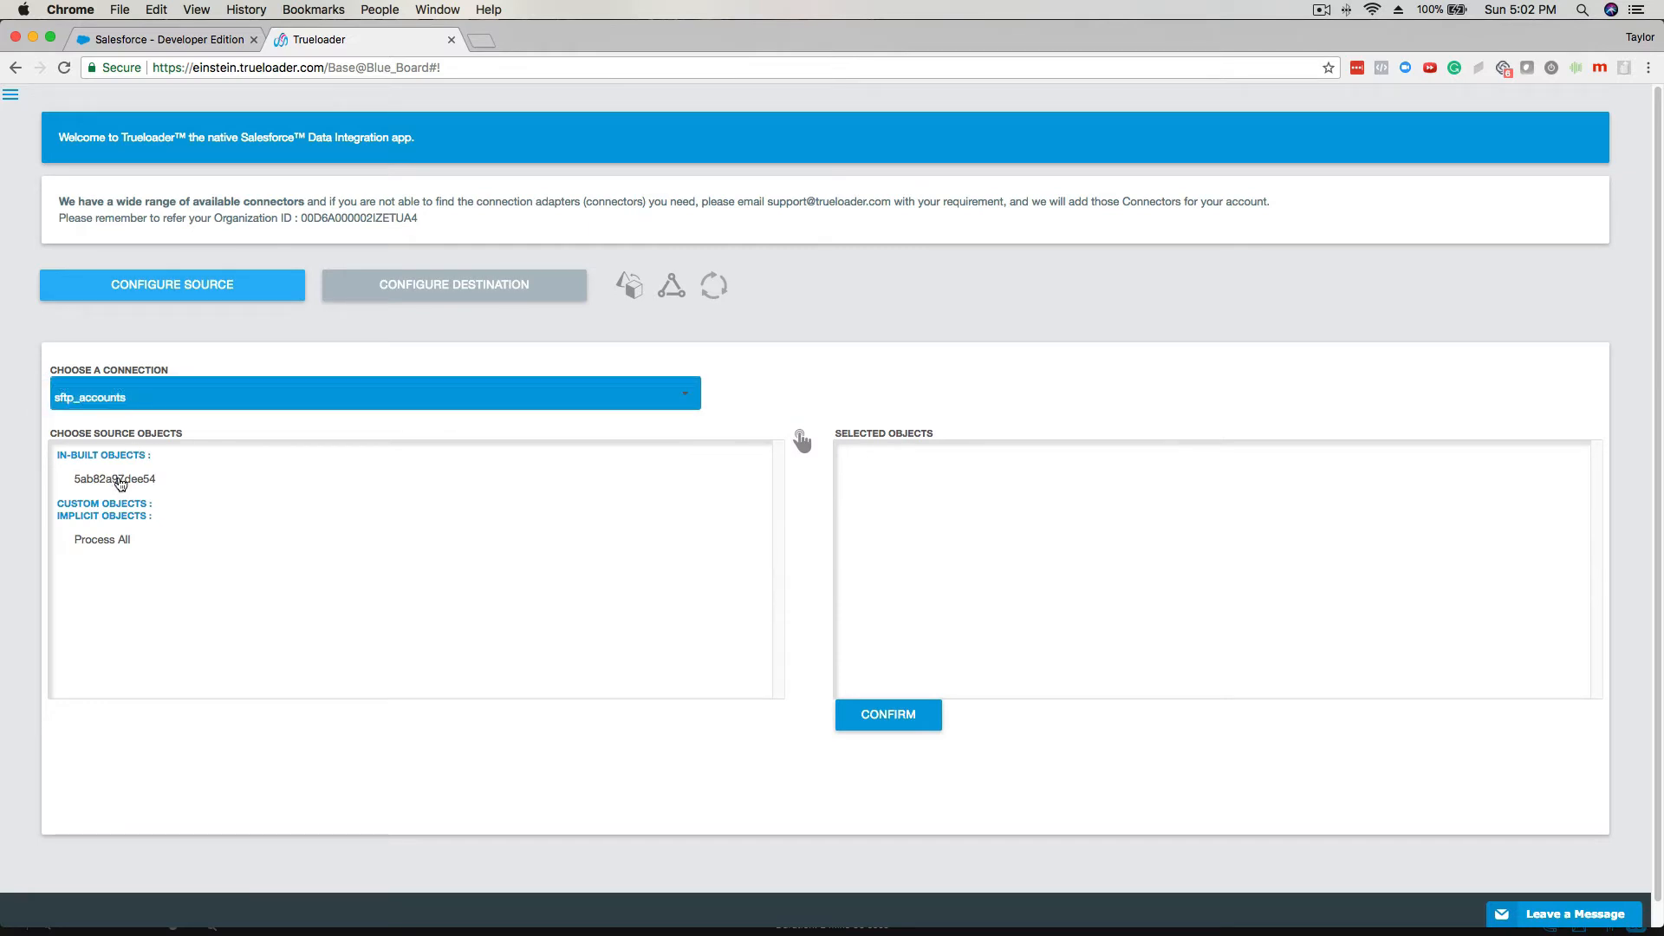
click(99, 482)
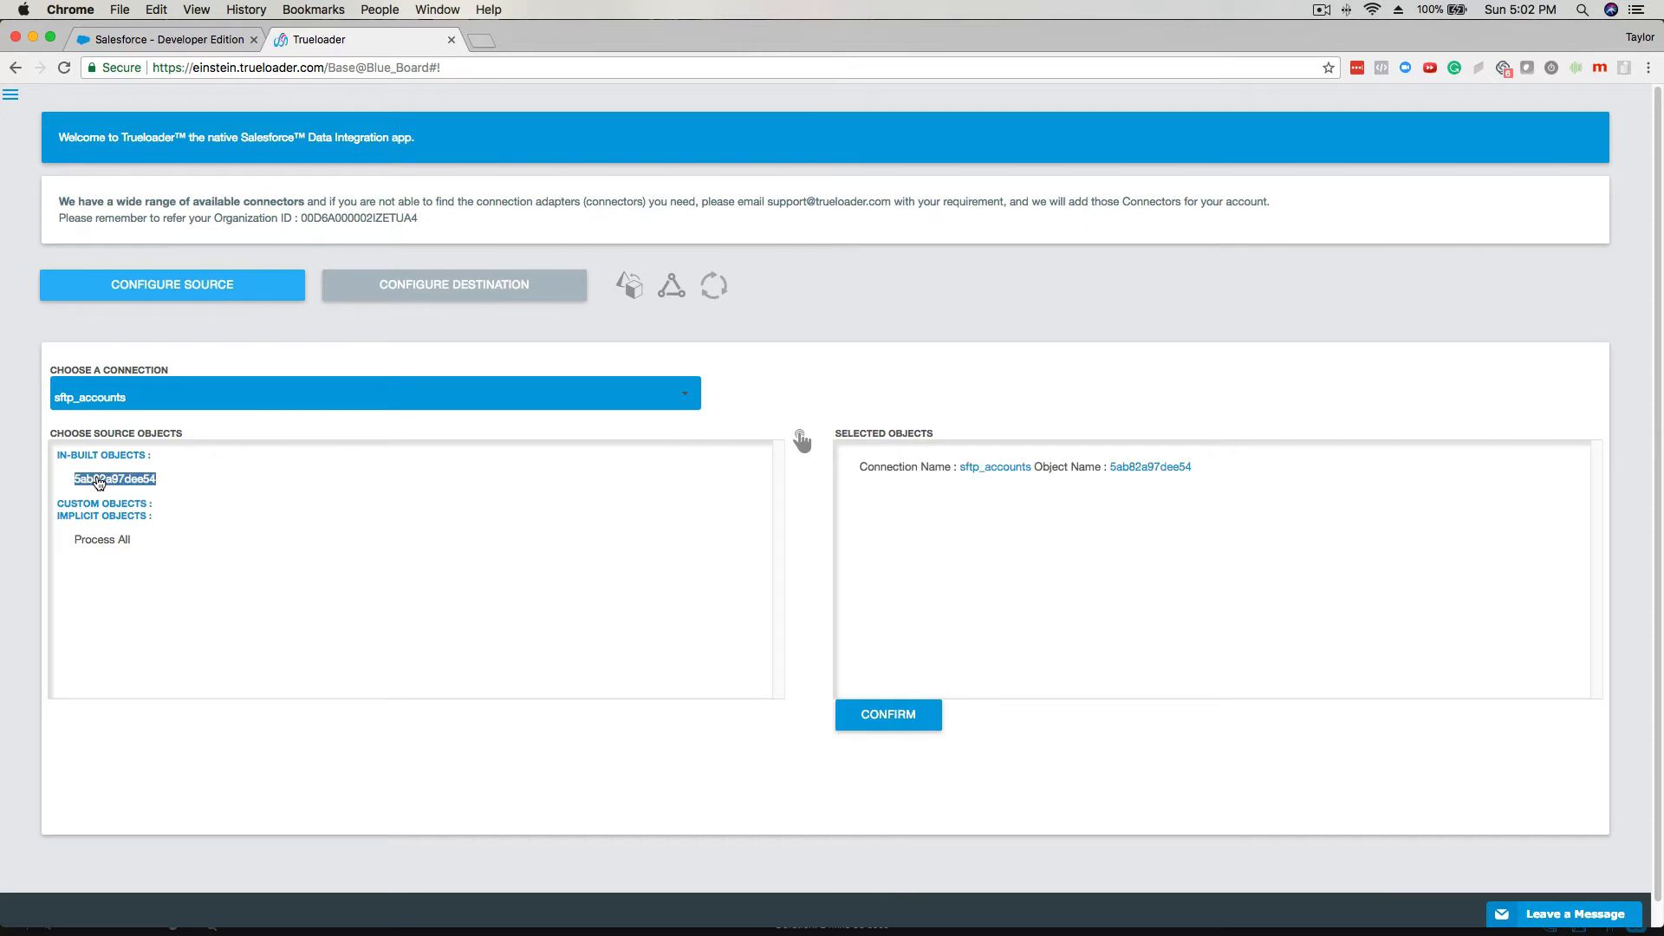
click(877, 716)
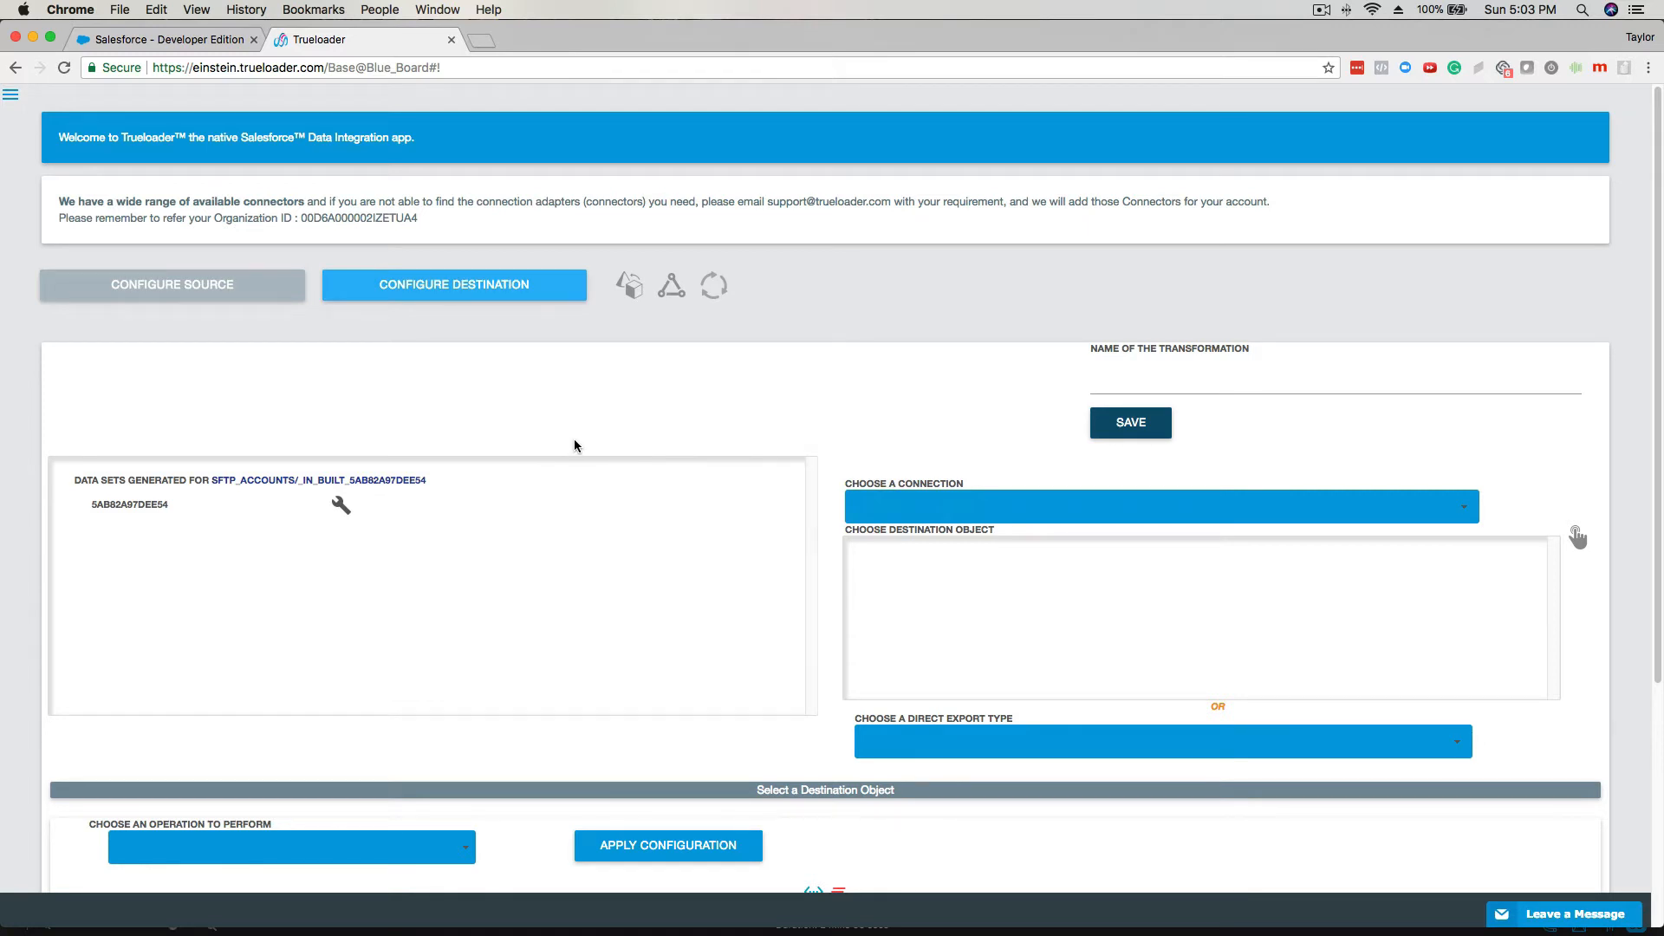
Configure the data set 5AB82A97DEE54 to load its source fields and review the field list through creditLimit.
scroll(574, 446, down, 2)
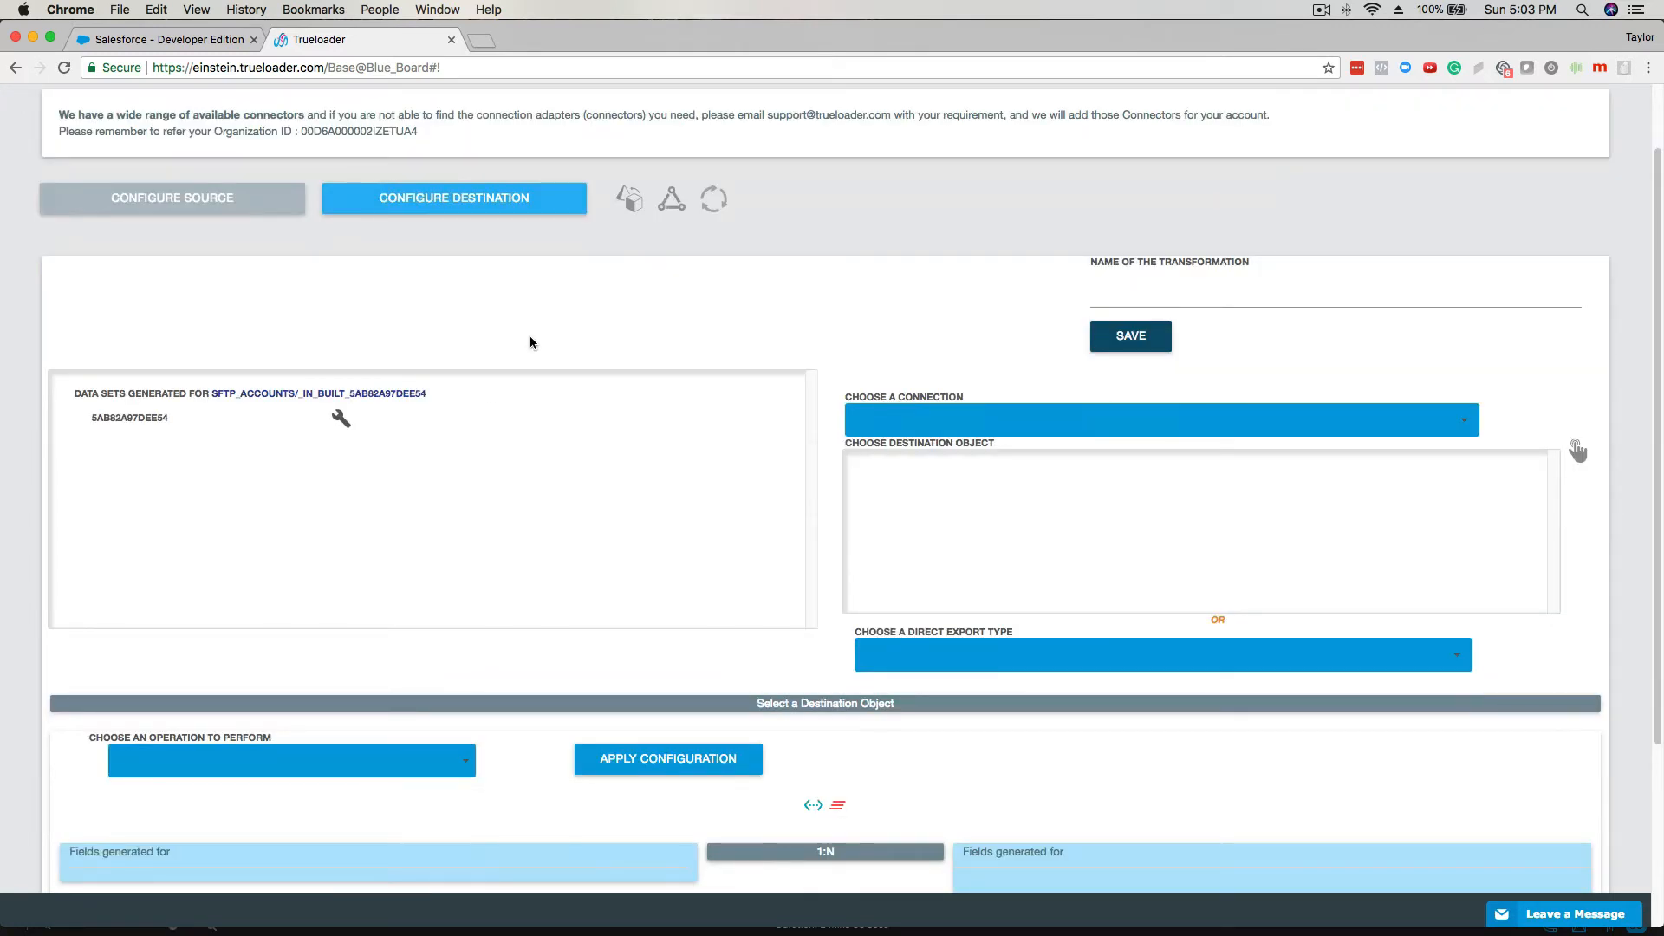
click(343, 421)
click(340, 457)
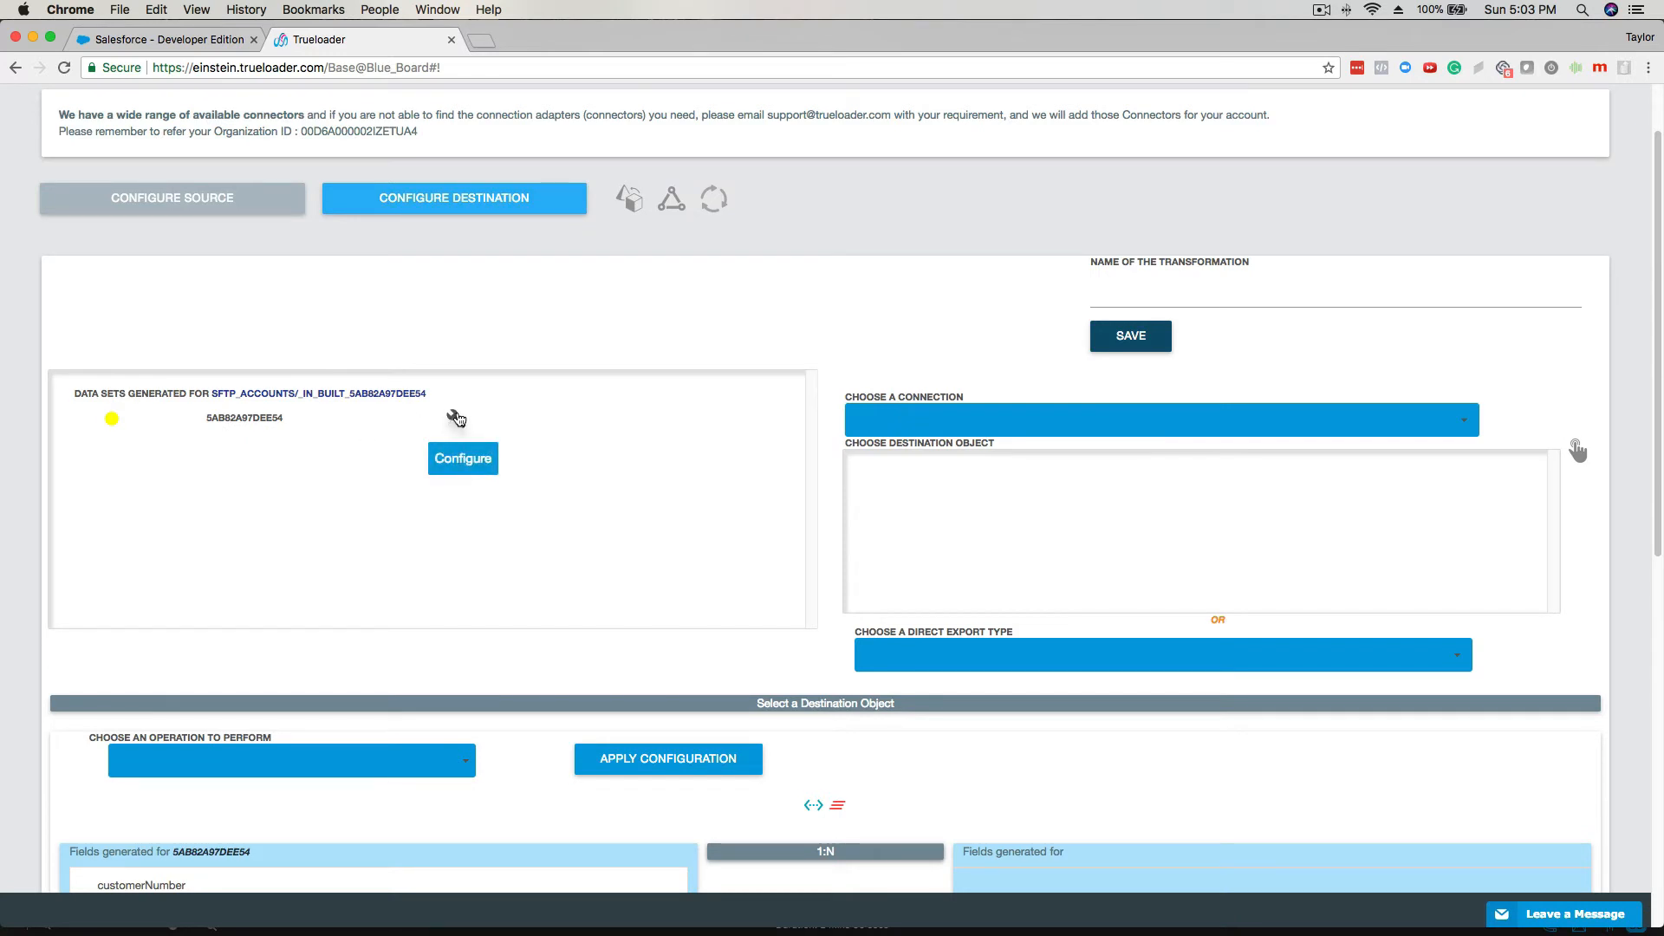
scroll(571, 317, down, 8)
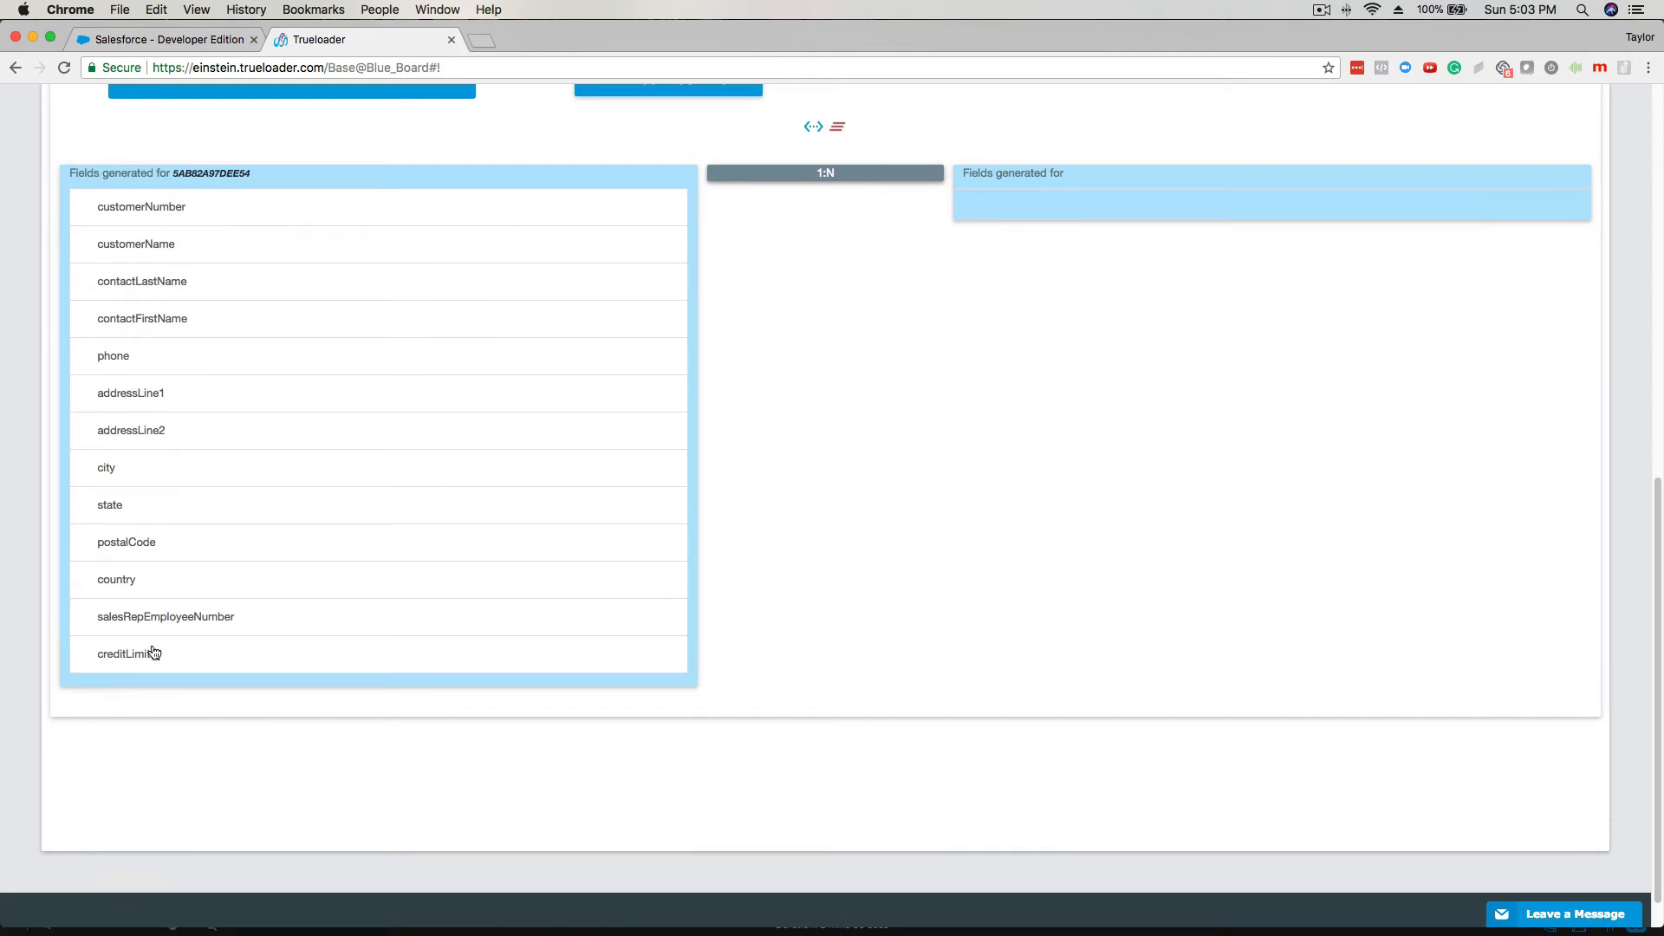
scroll(350, 497, up, 1)
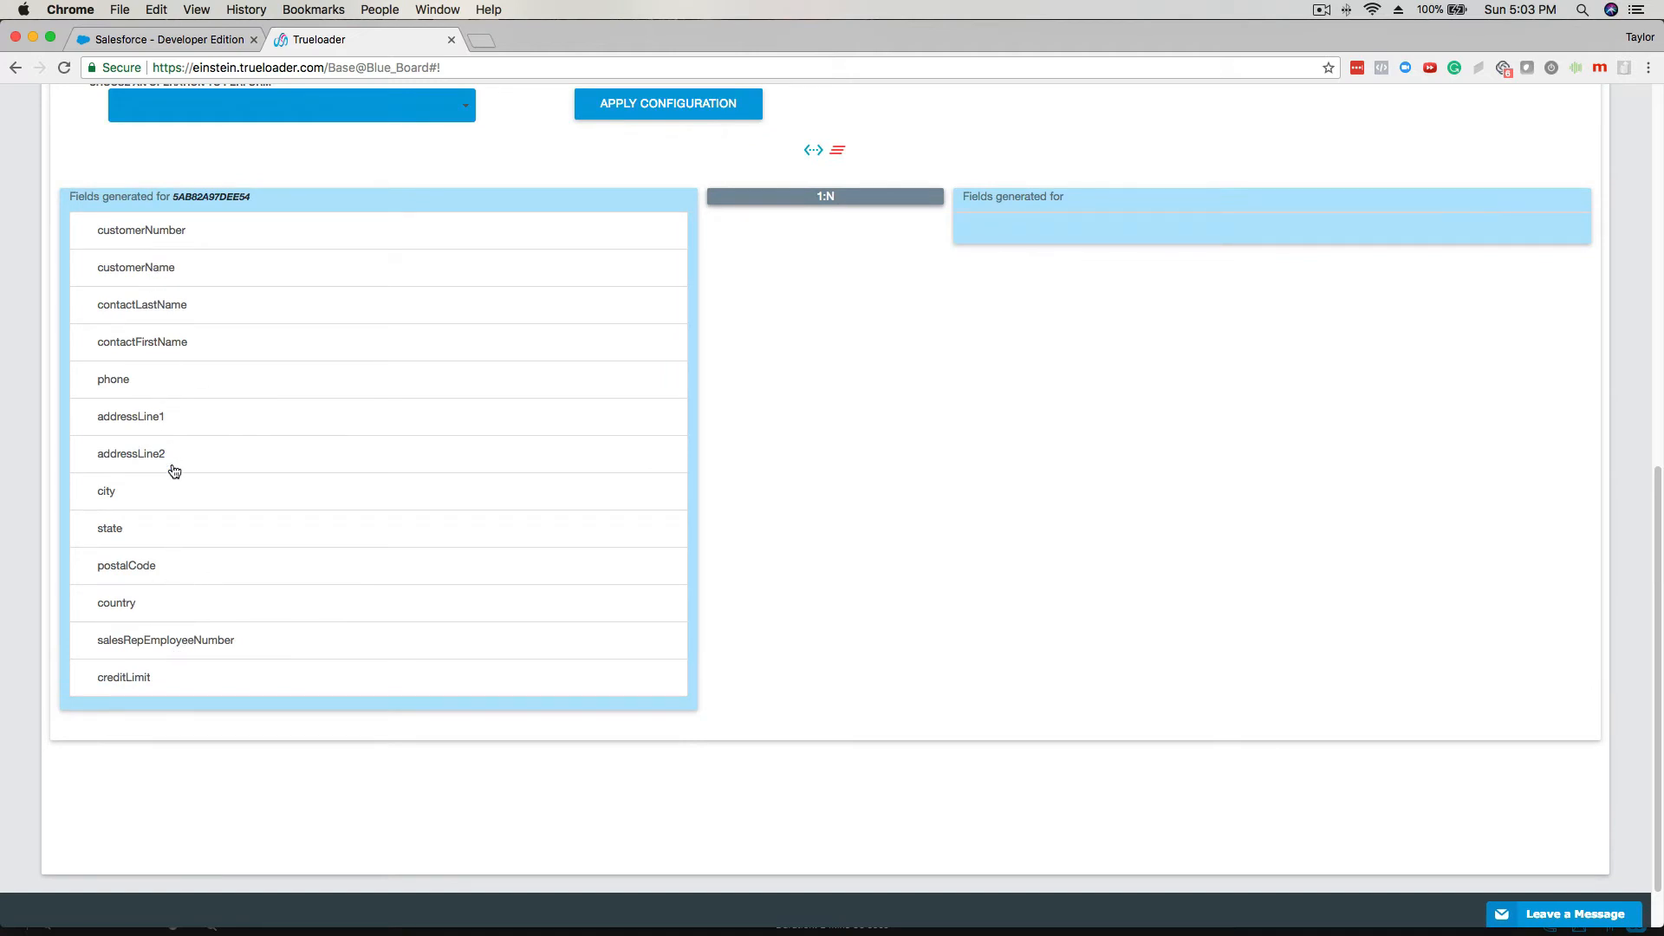
Choose PRIMARY_CONNECTION as the destination connection and the in-built Account object as the destination object.
scroll(426, 397, up, 5)
scroll(427, 397, up, 2)
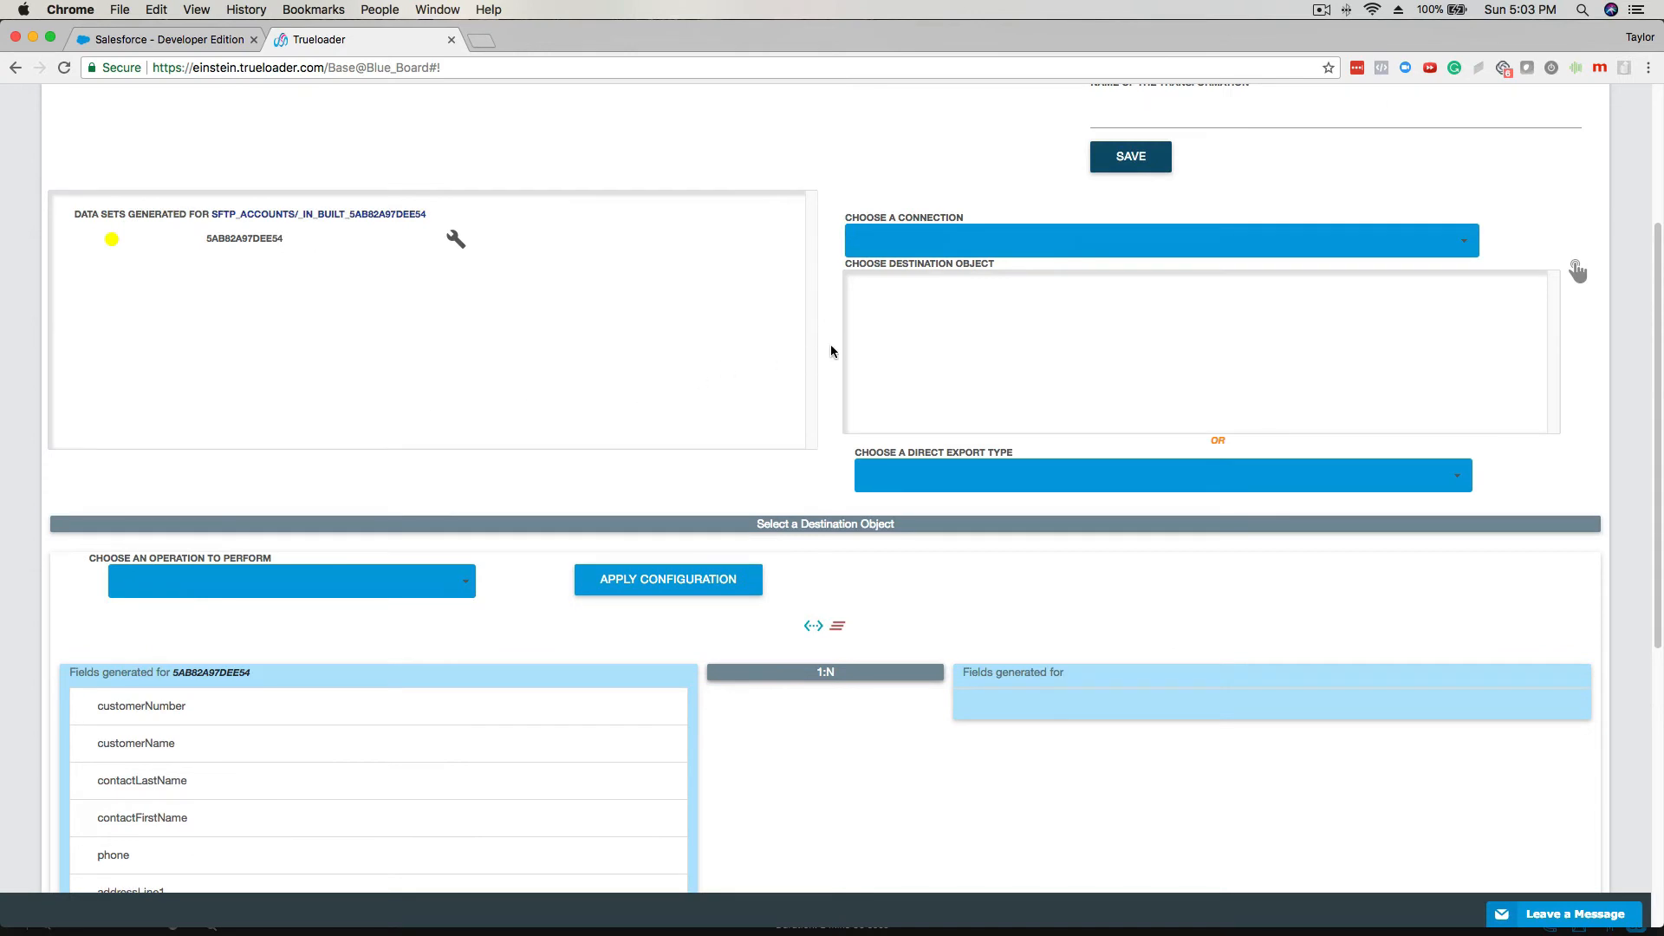
click(914, 240)
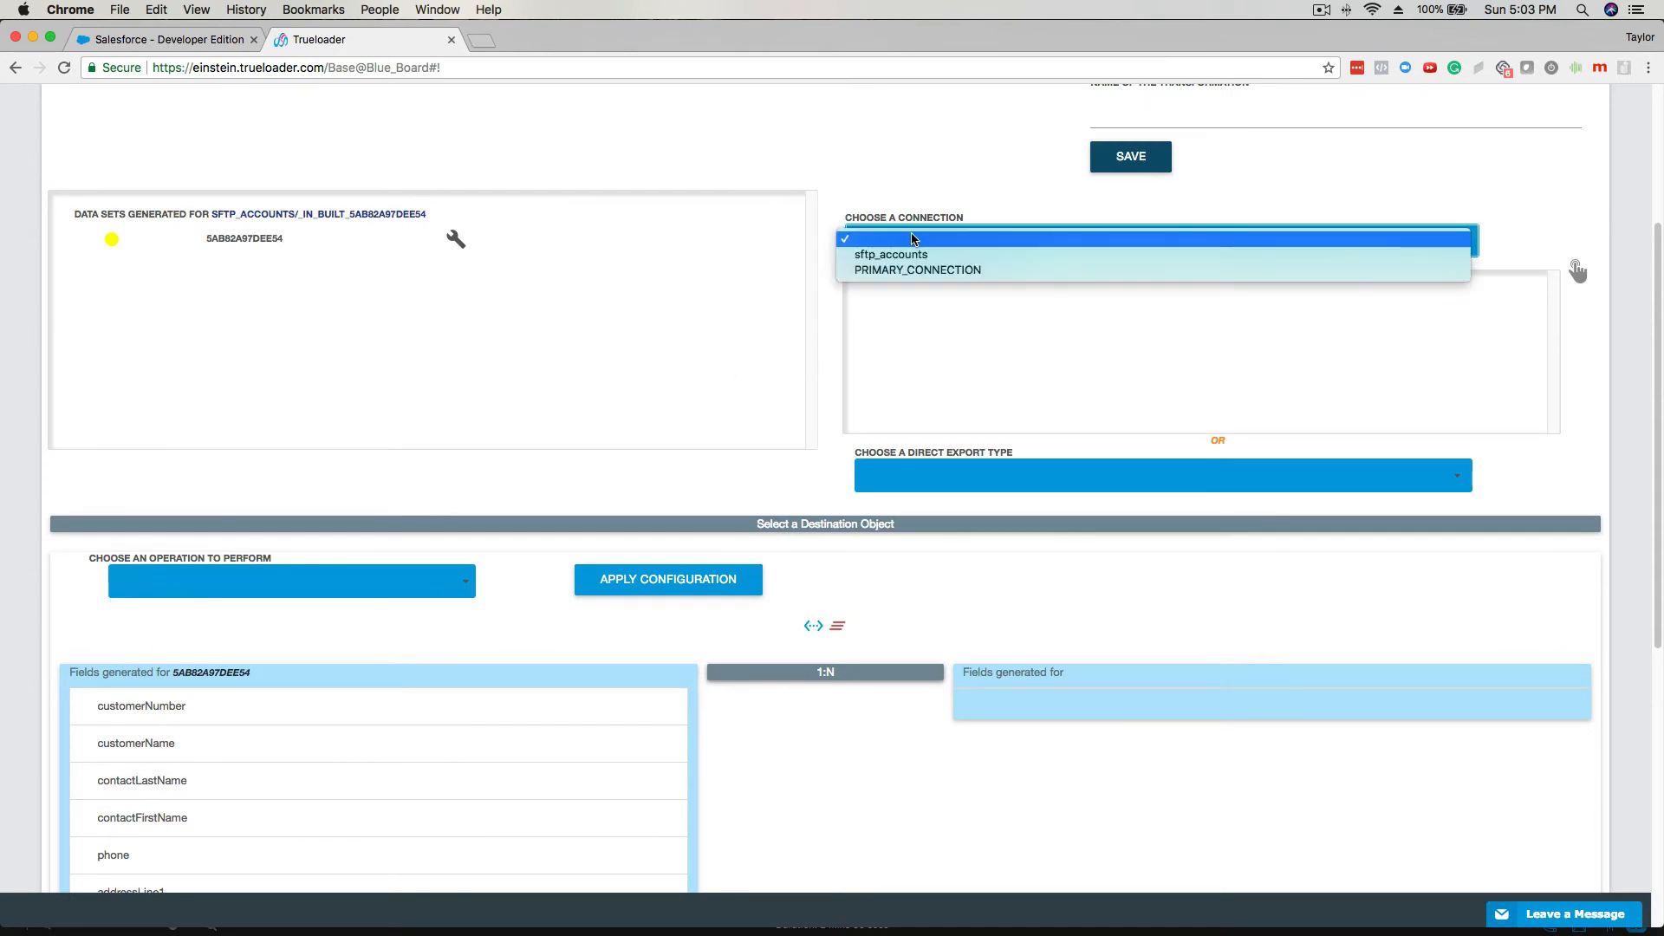
click(953, 272)
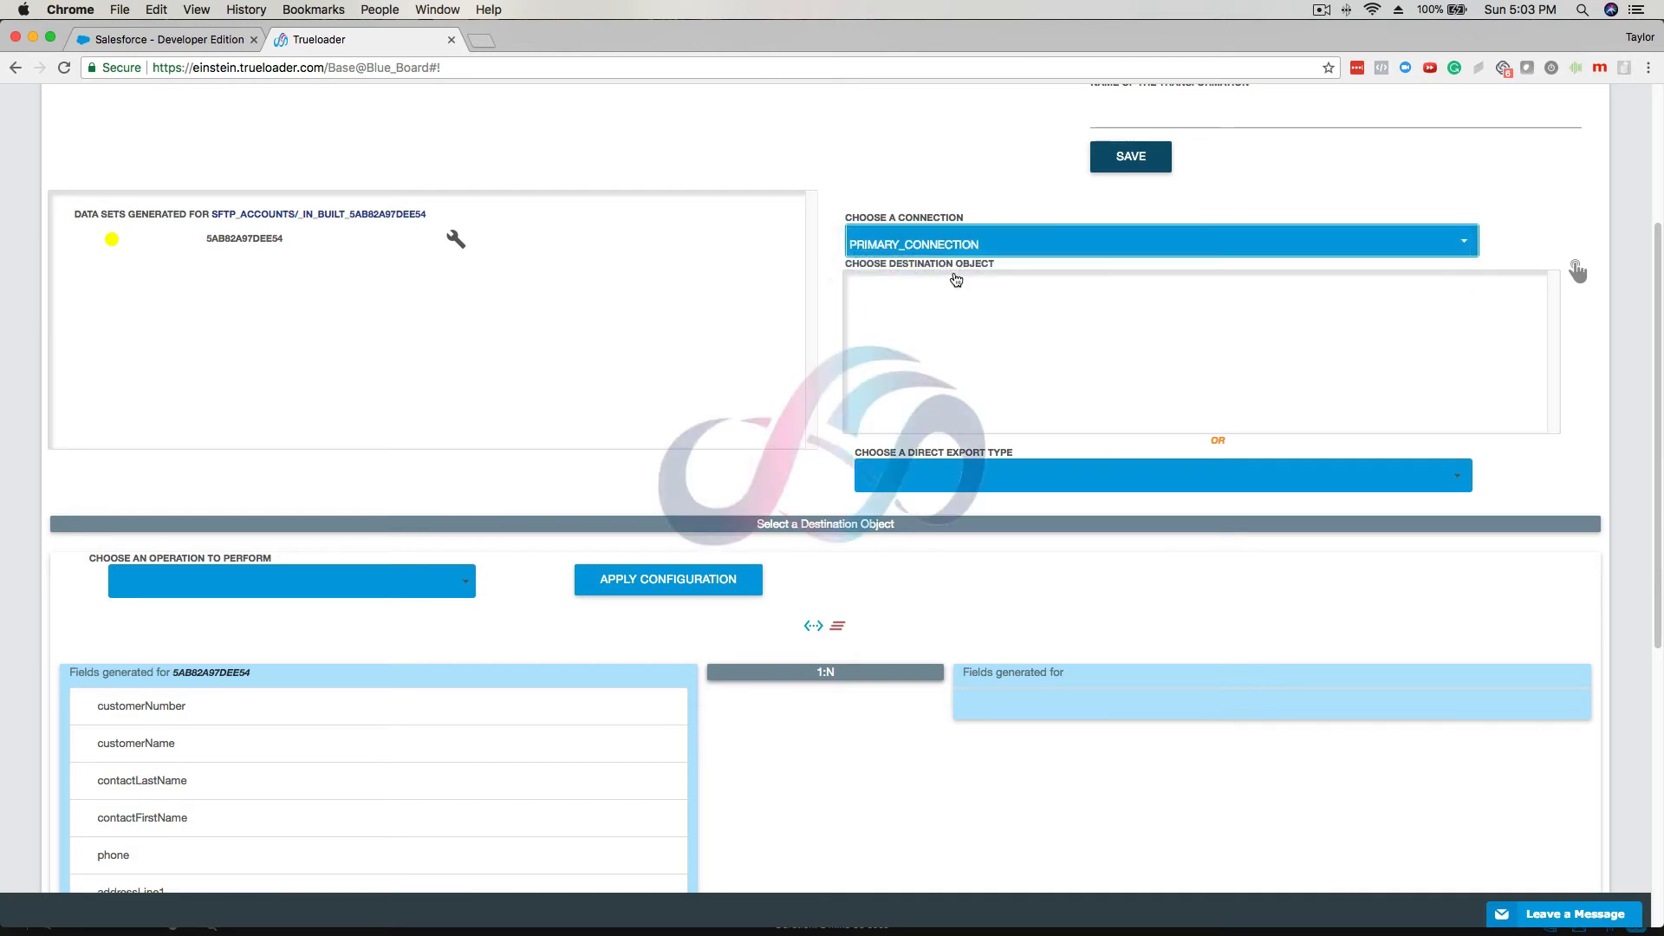
scroll(955, 270, down, 2)
scroll(956, 265, up, 1)
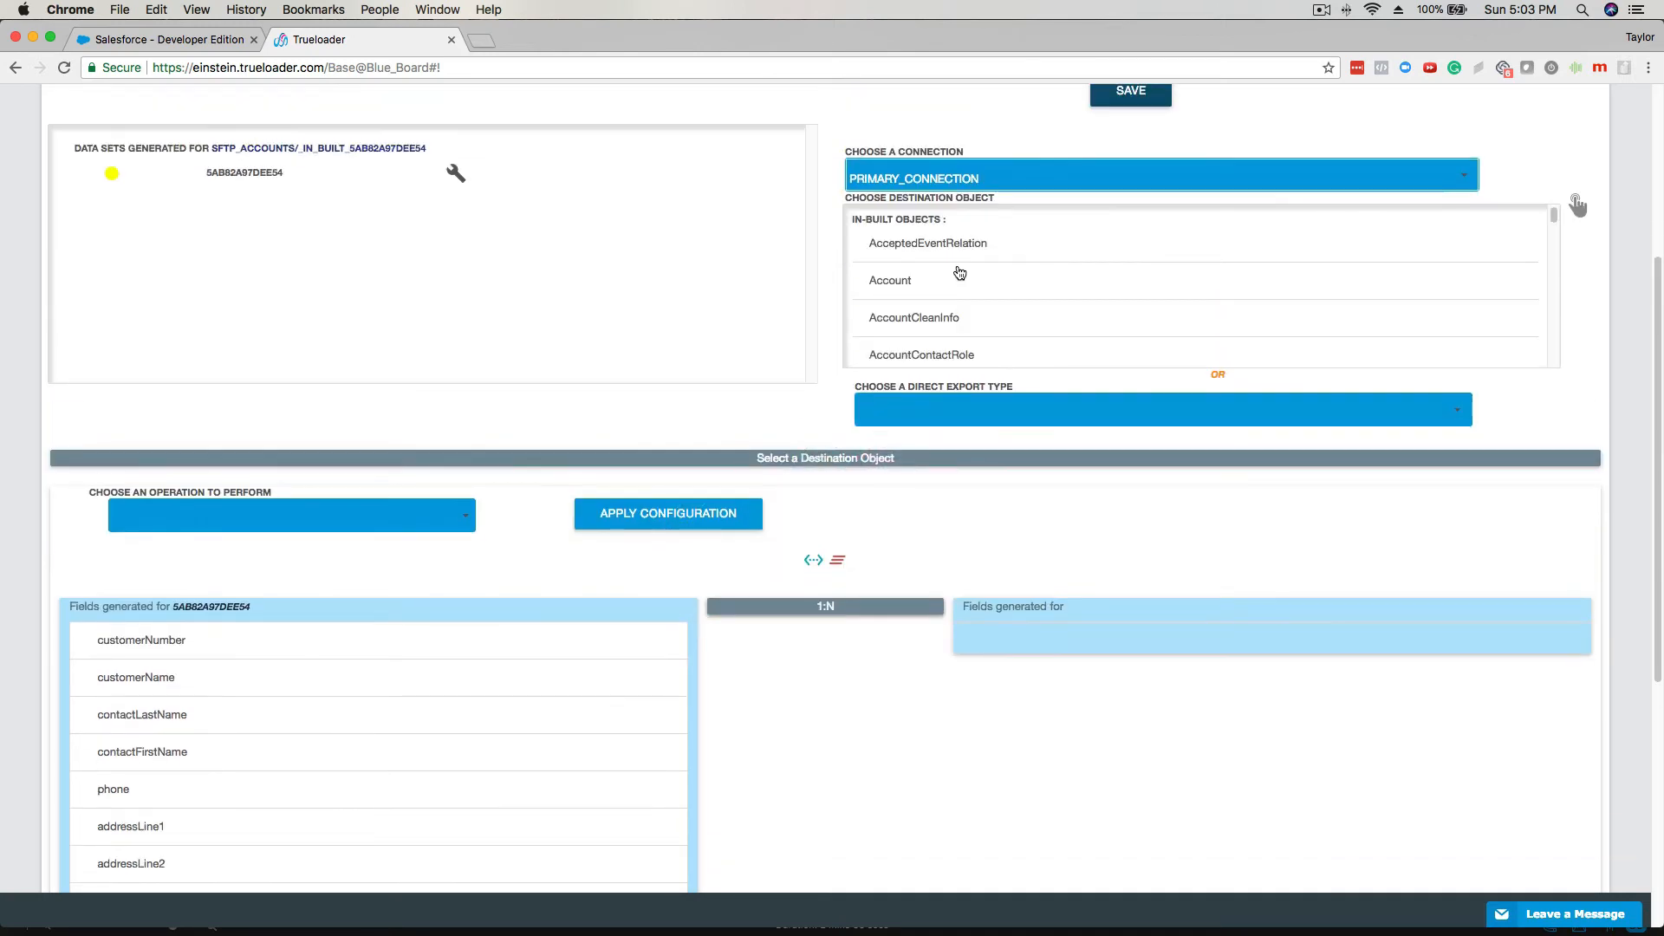
click(901, 287)
Map the customerName source field to the Name field of the Account object.
scroll(918, 346, down, 3)
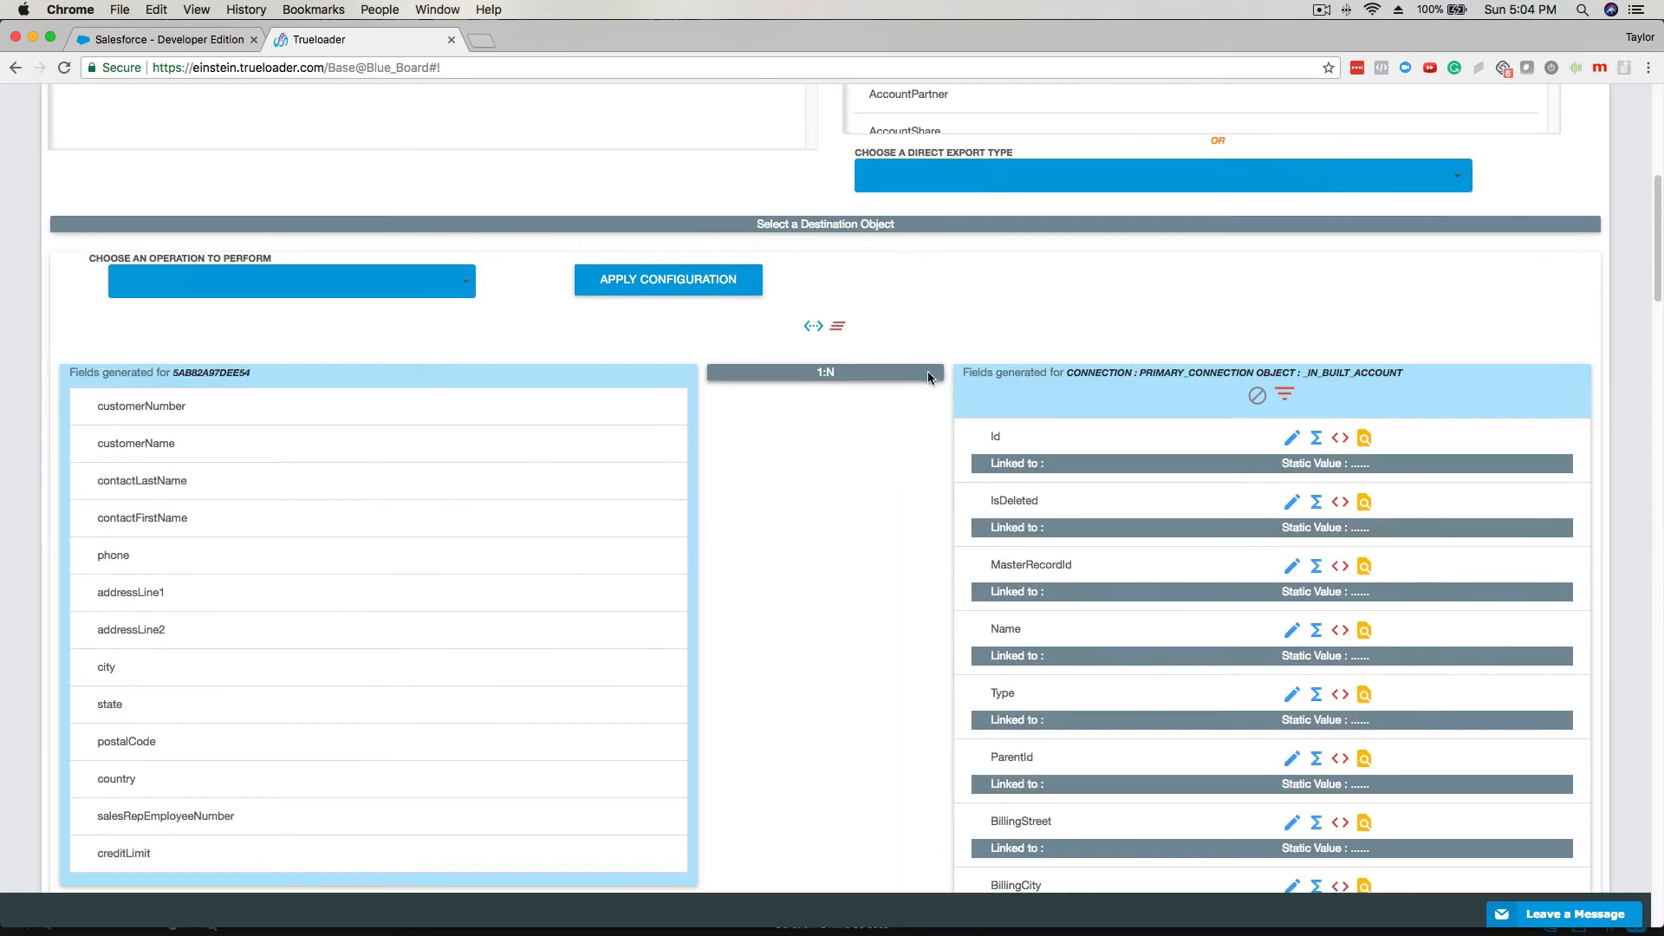
scroll(923, 376, down, 2)
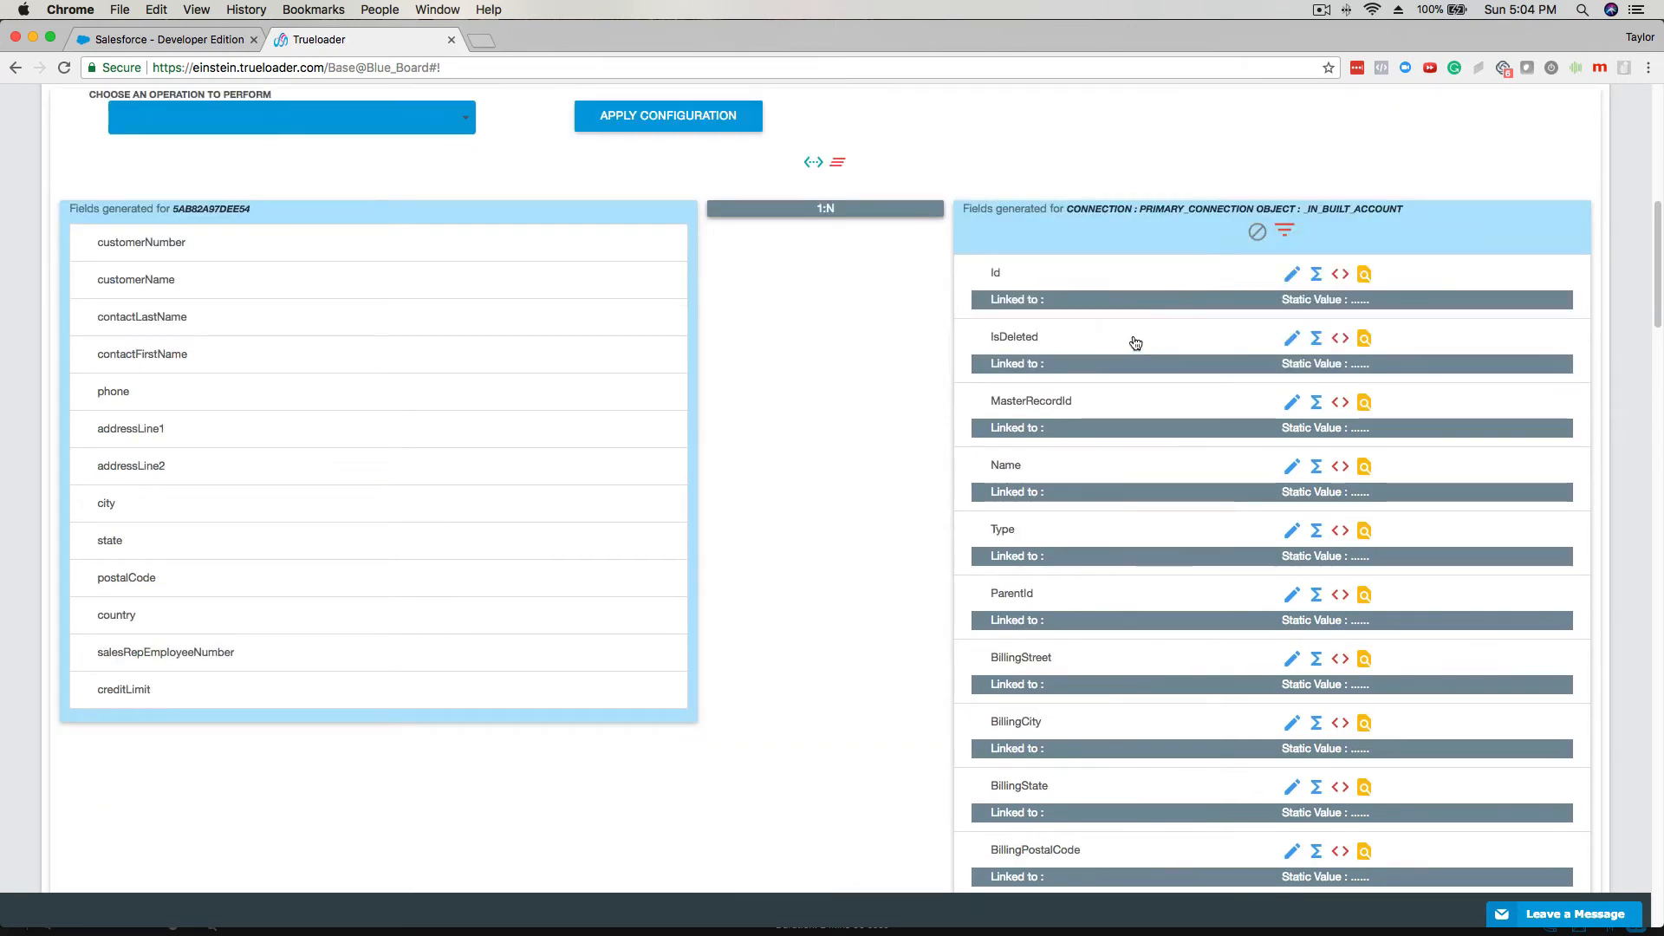
scroll(910, 423, up, 1)
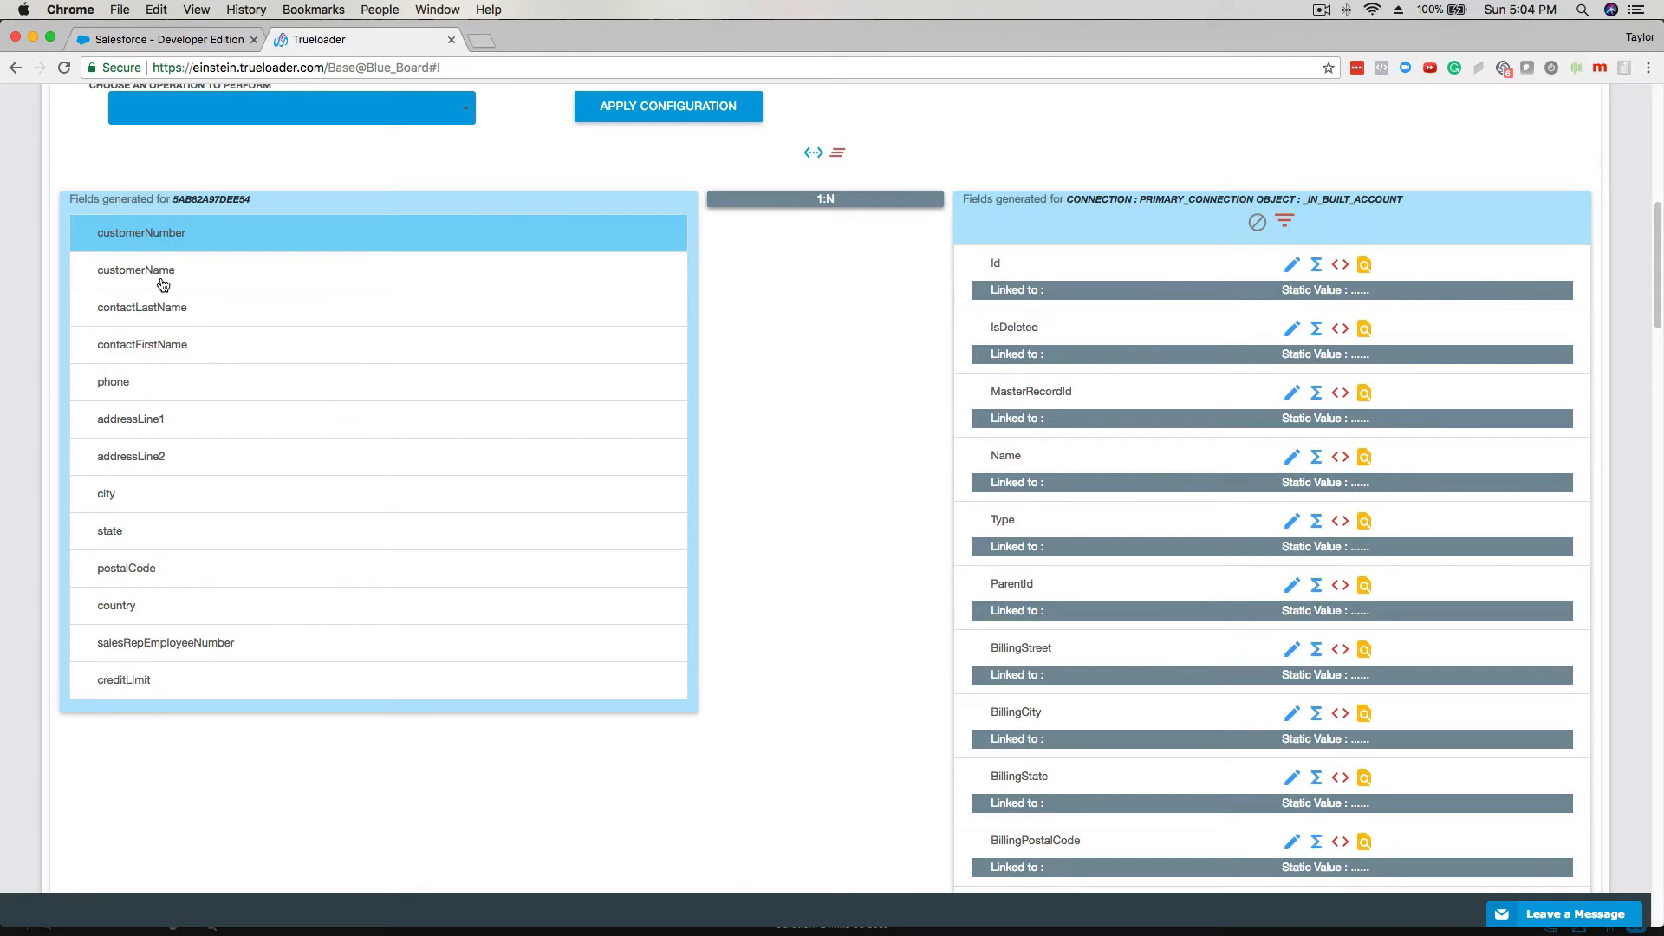
click(161, 276)
click(1015, 468)
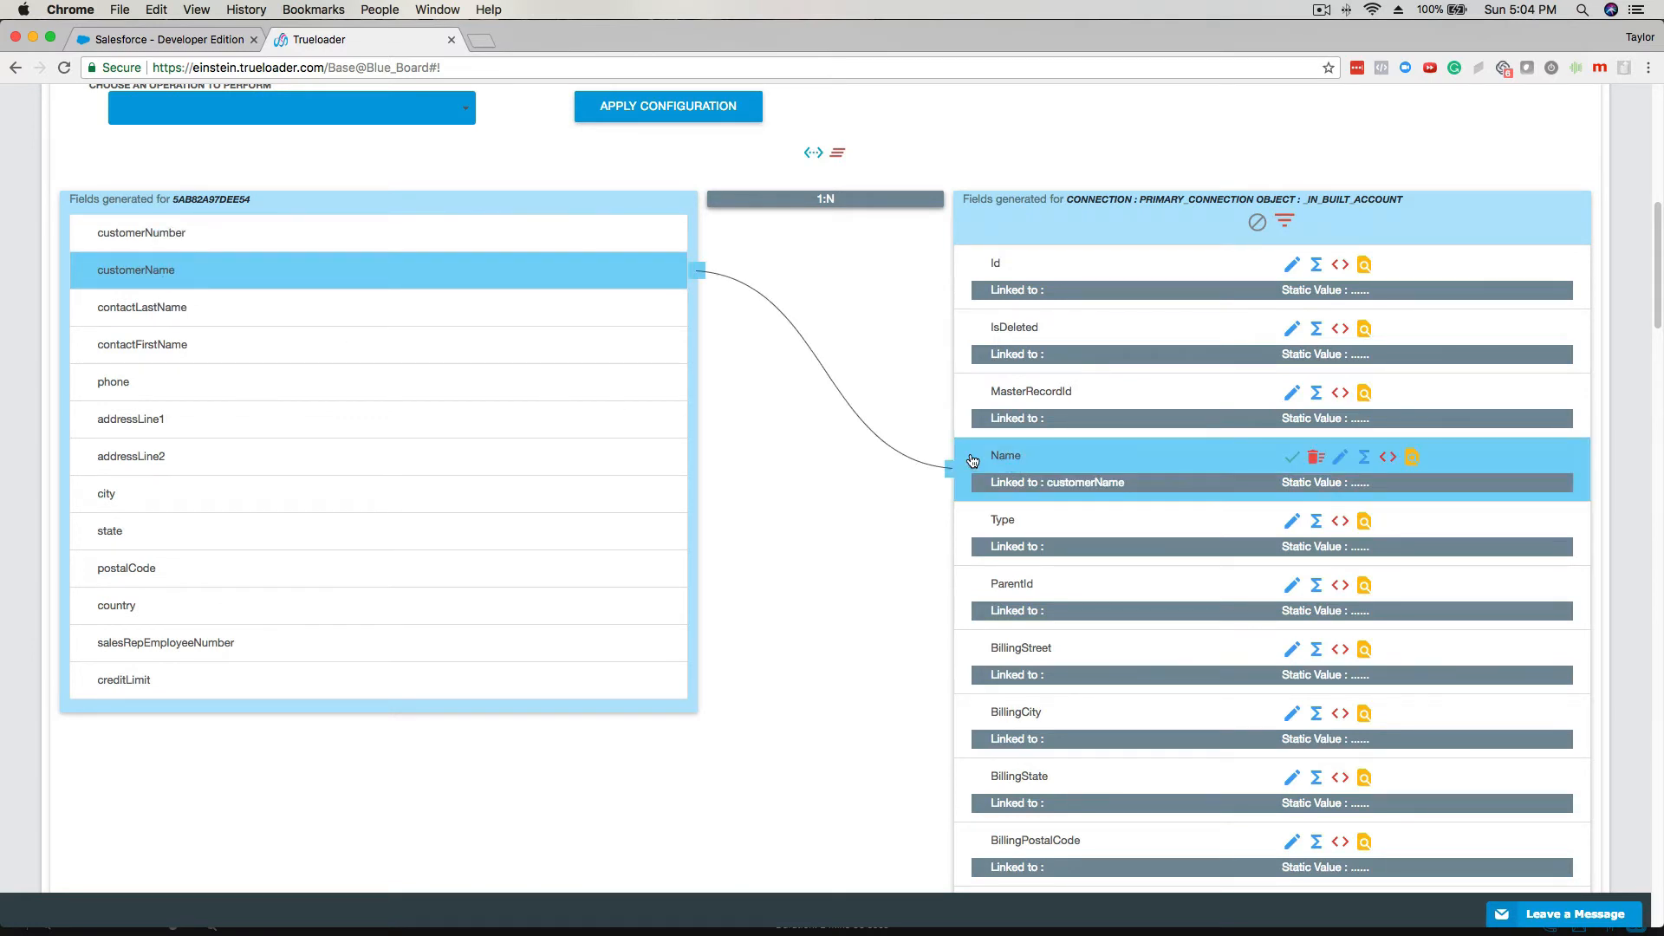
Map the customerNumber source field to the AccountNumber field of the Account object.
click(243, 239)
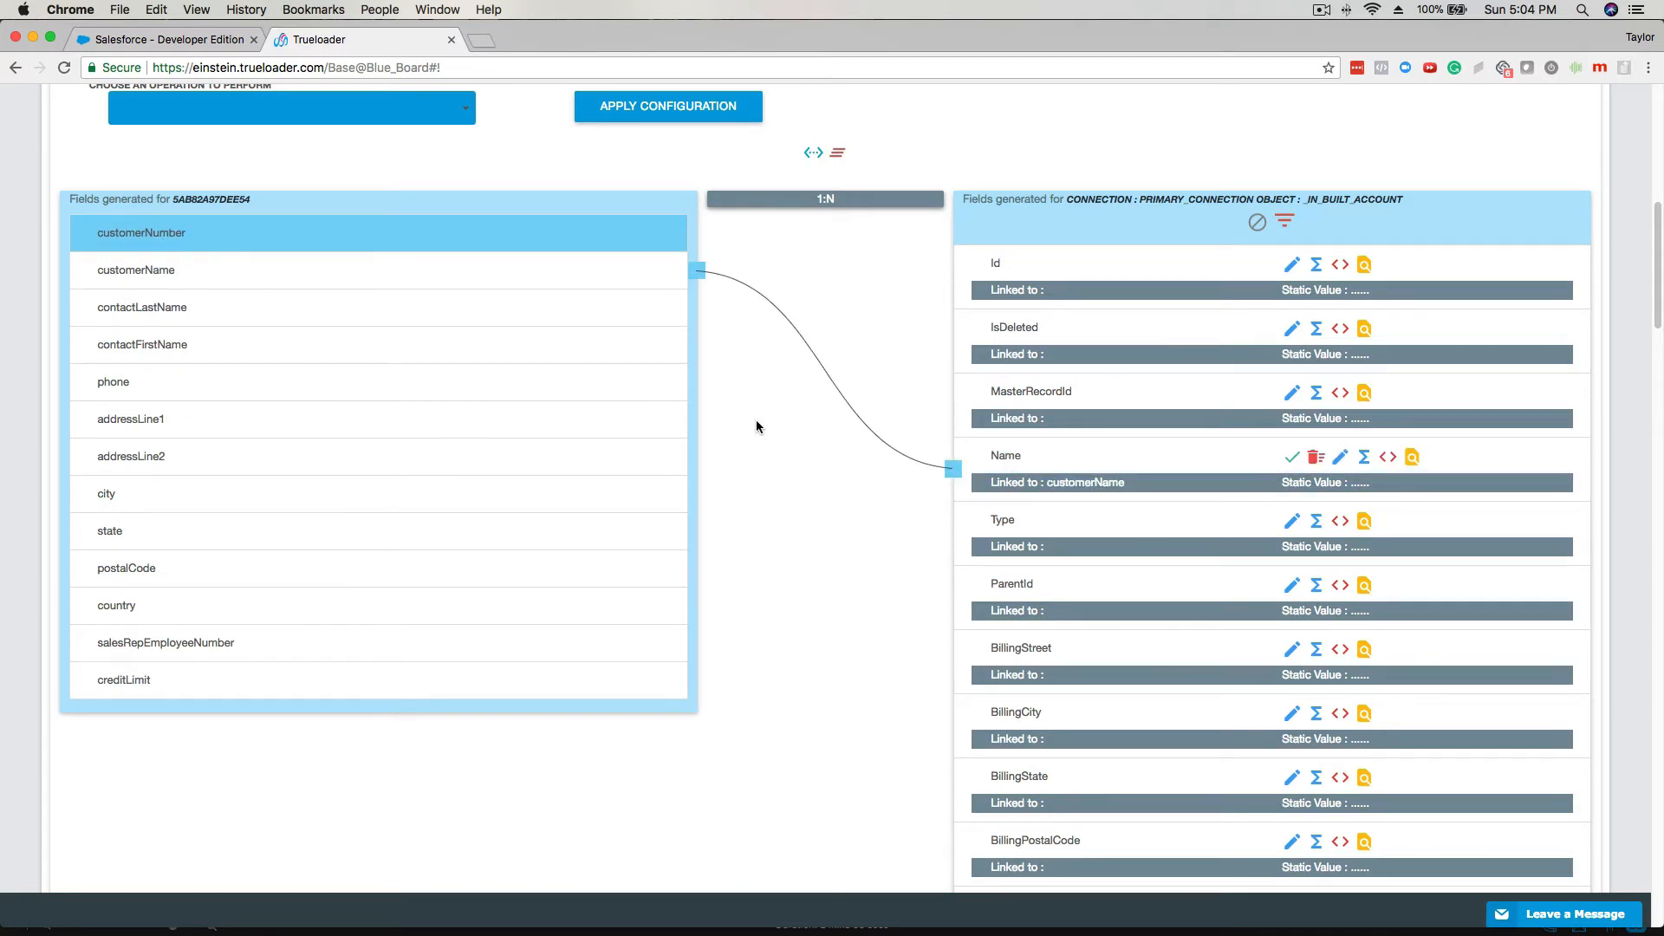
scroll(829, 475, down, 1)
scroll(830, 475, down, 10)
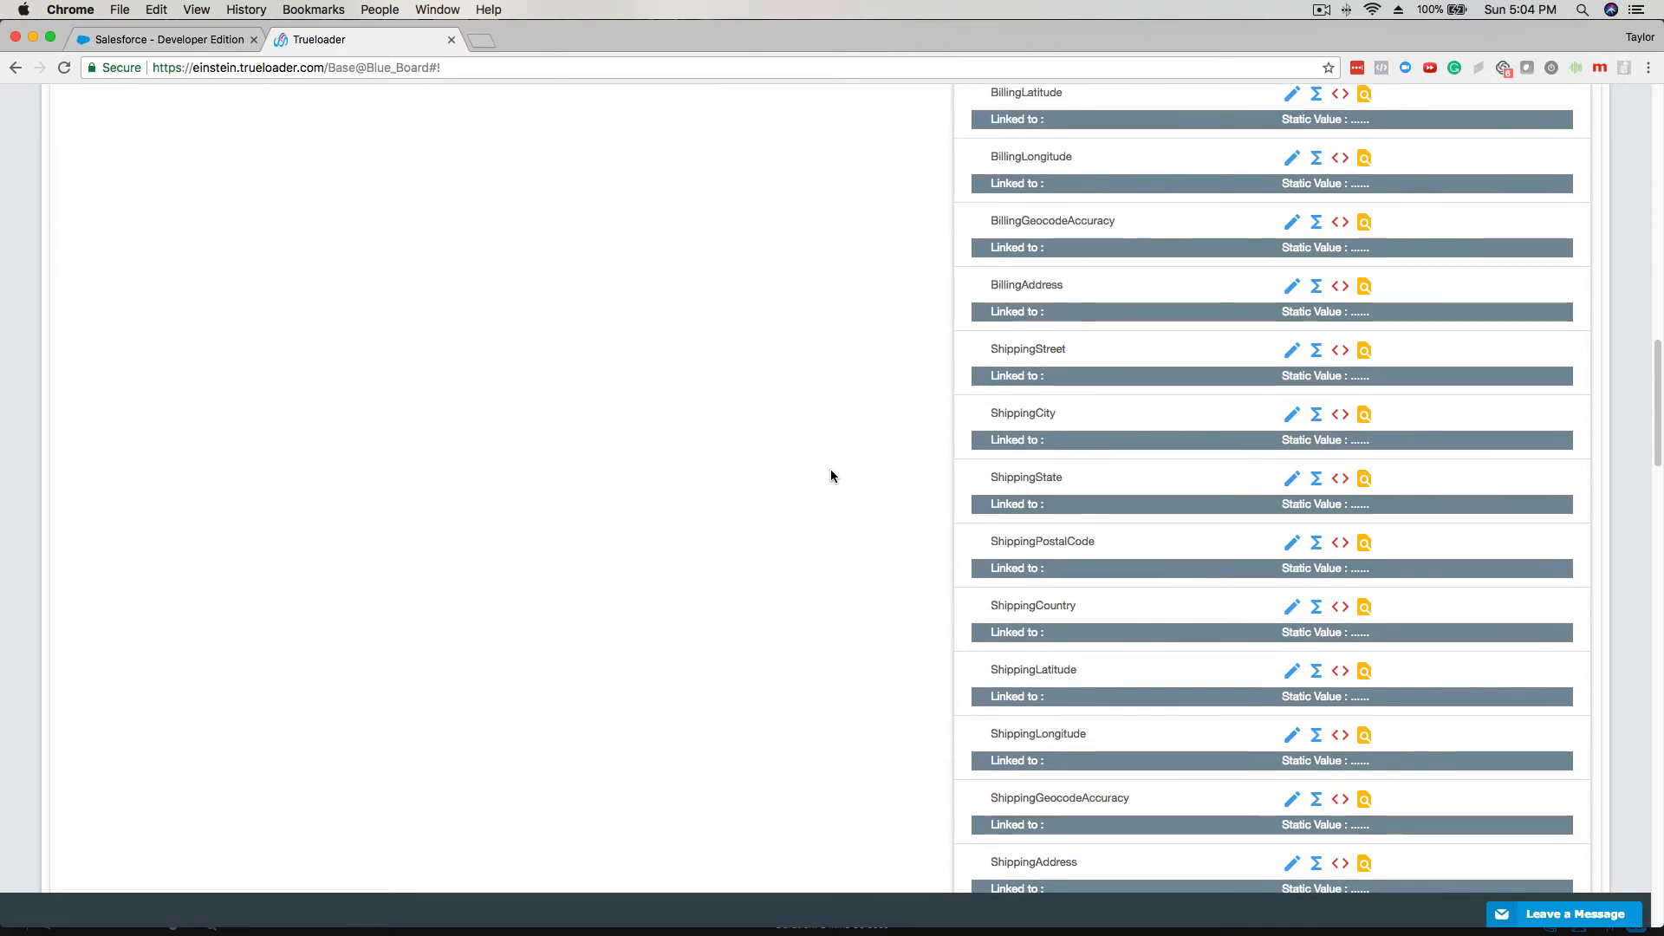
scroll(830, 470, down, 6)
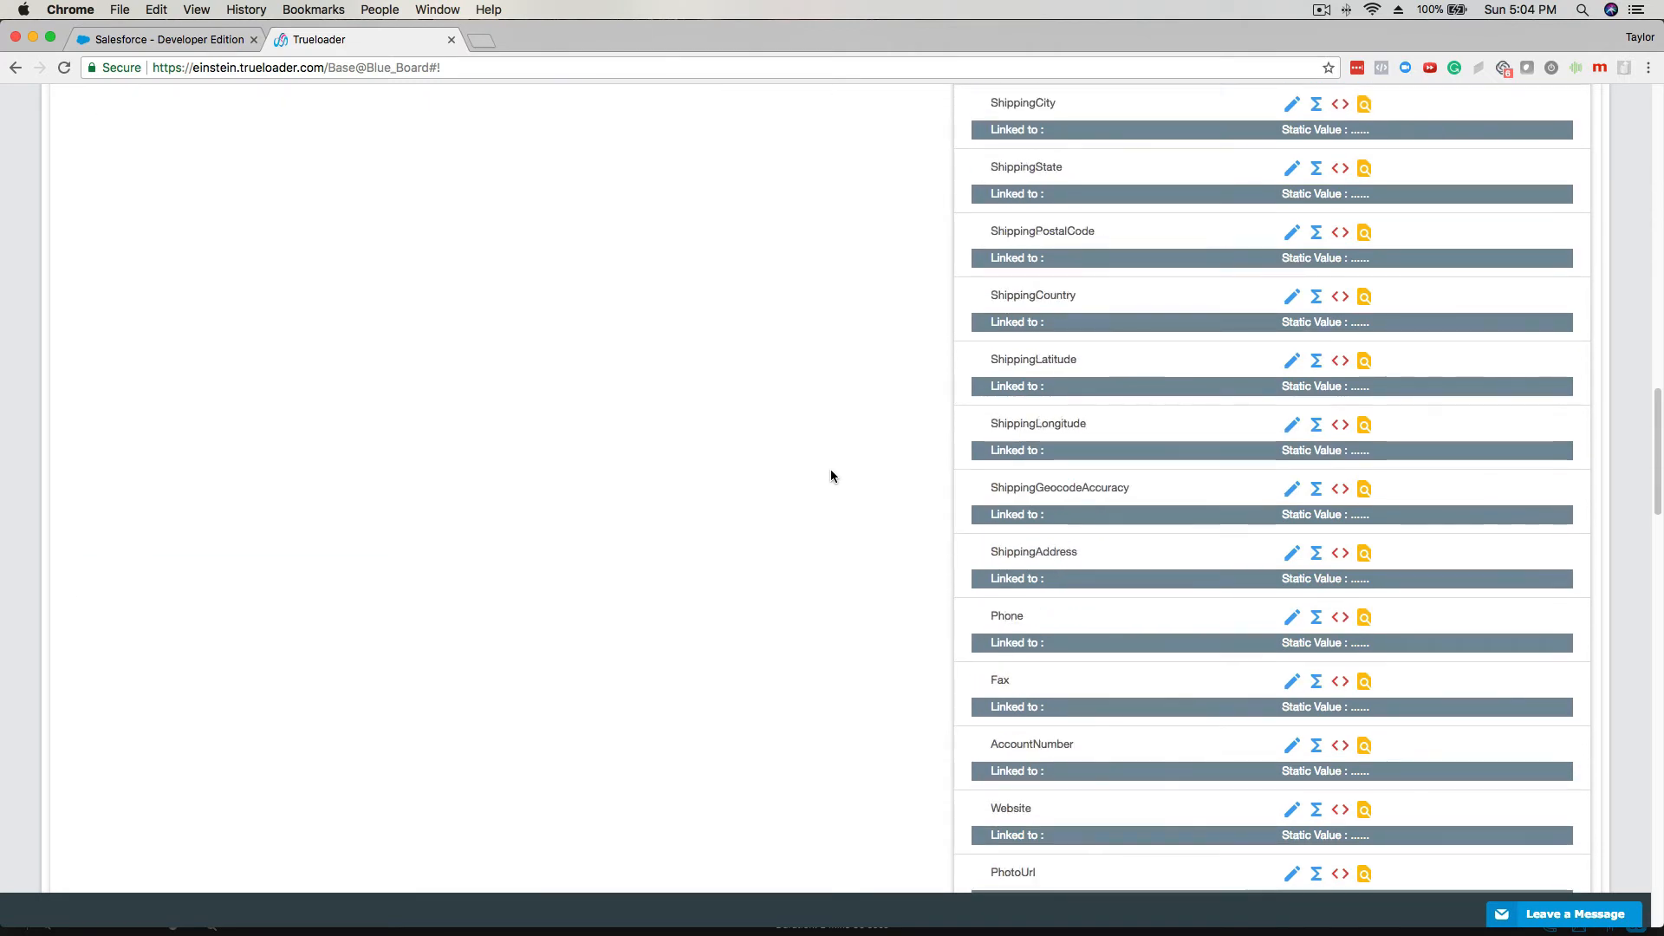
click(982, 560)
Map the phone source field to the Phone field of the Account object.
scroll(897, 529, up, 15)
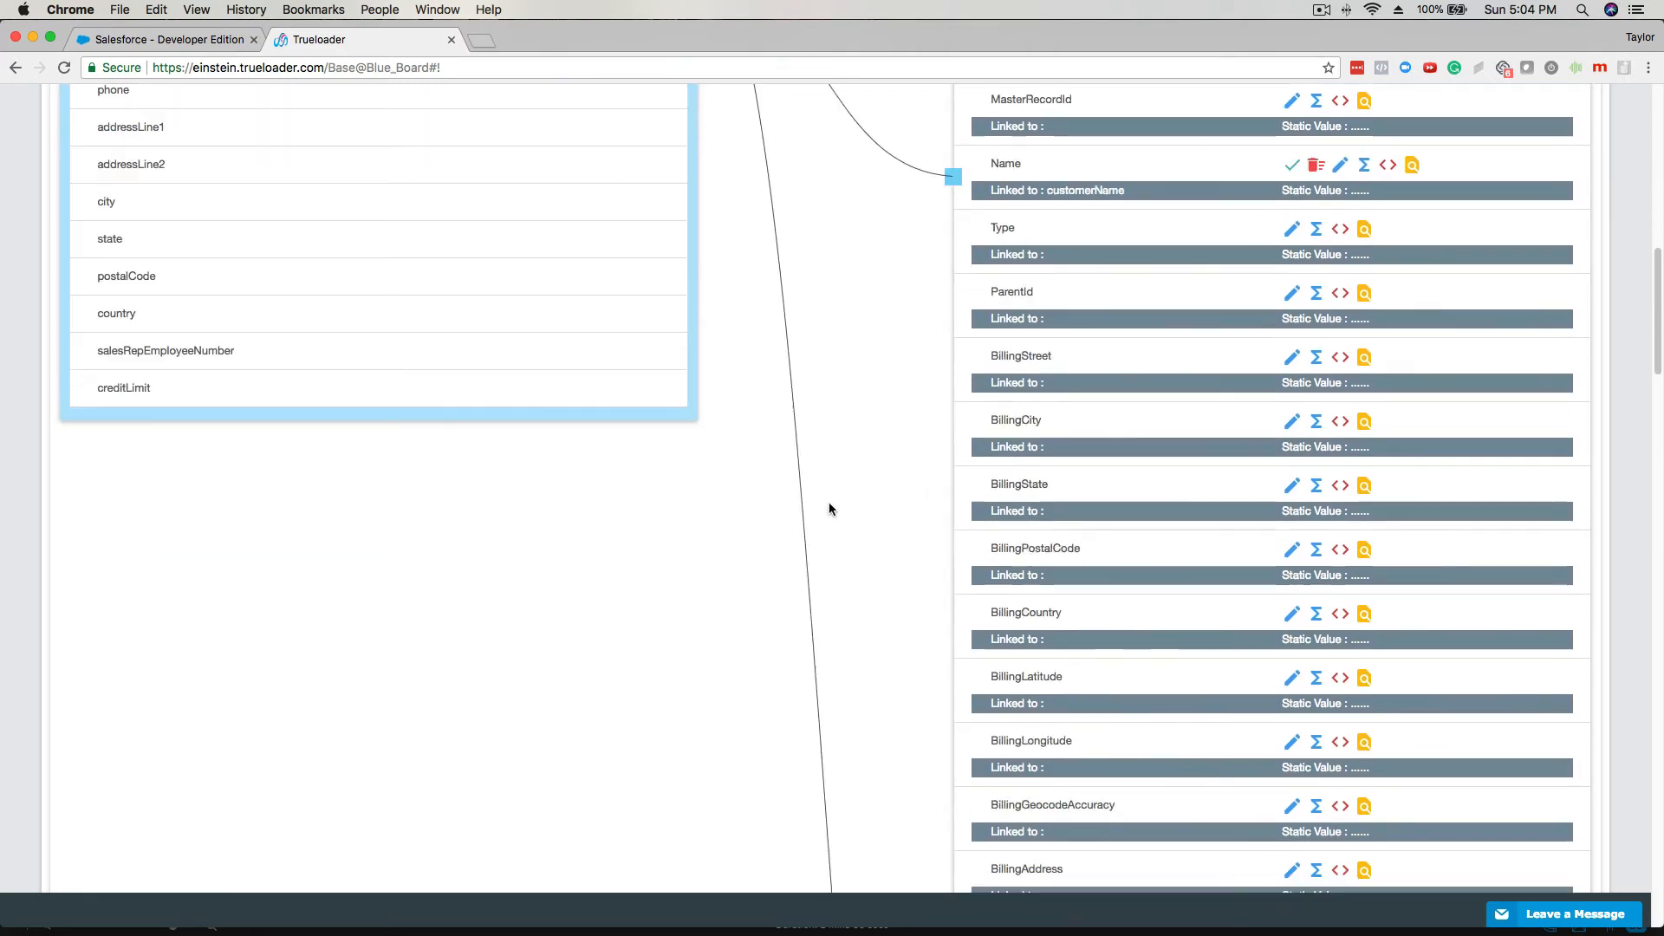
scroll(829, 507, down, 5)
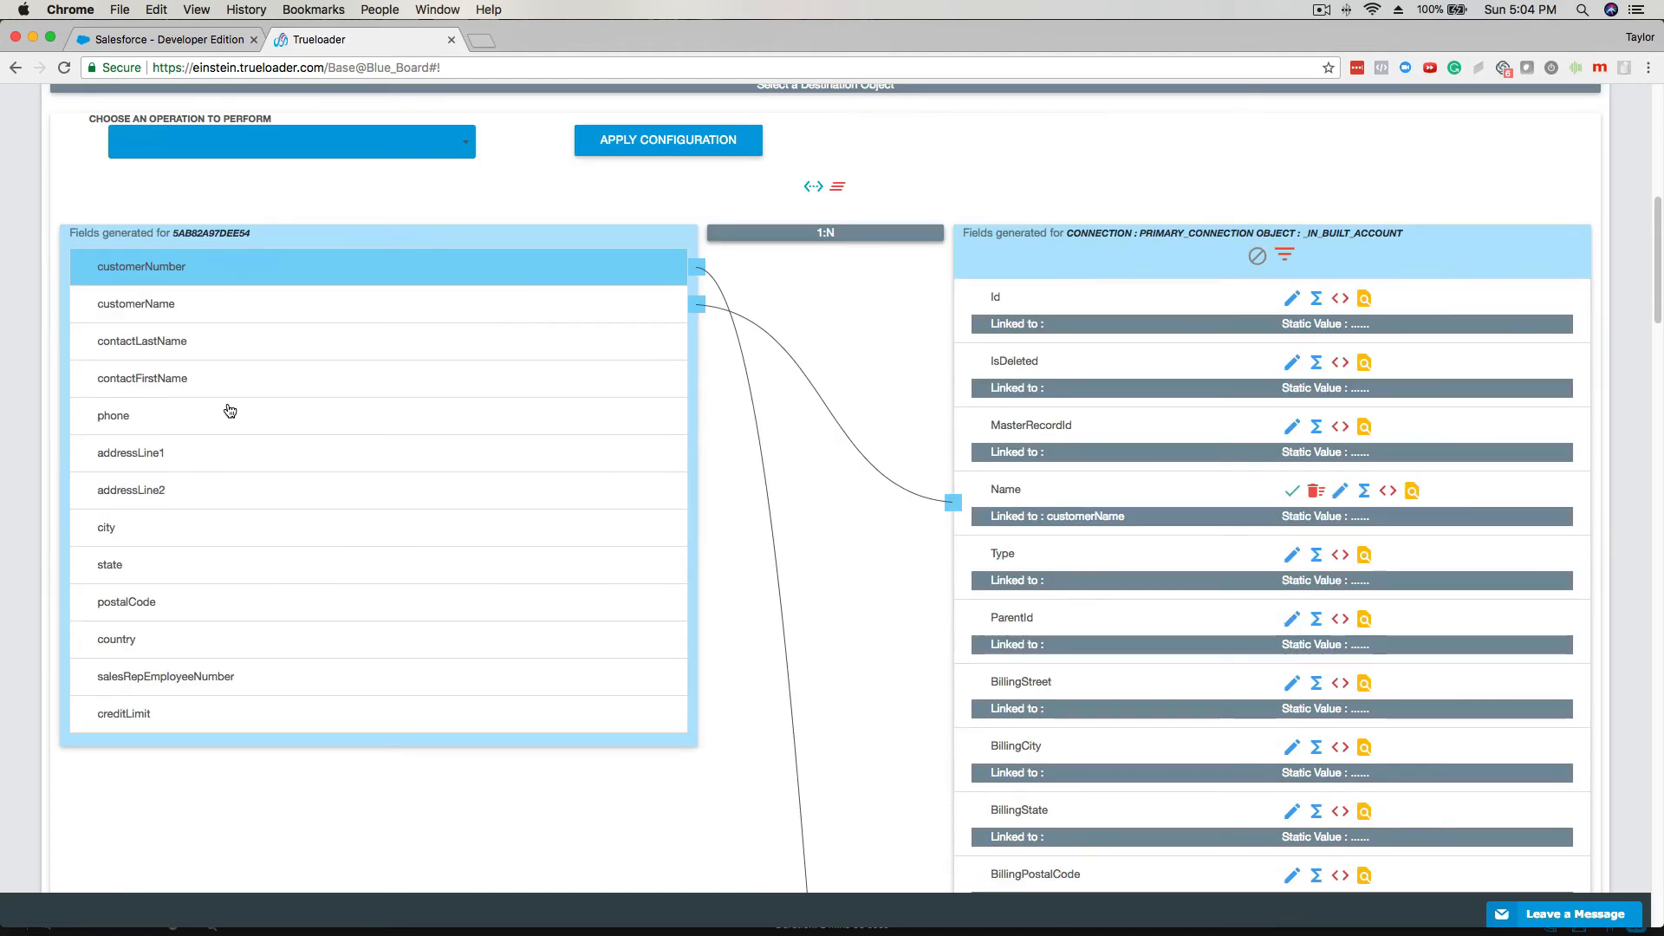
click(229, 411)
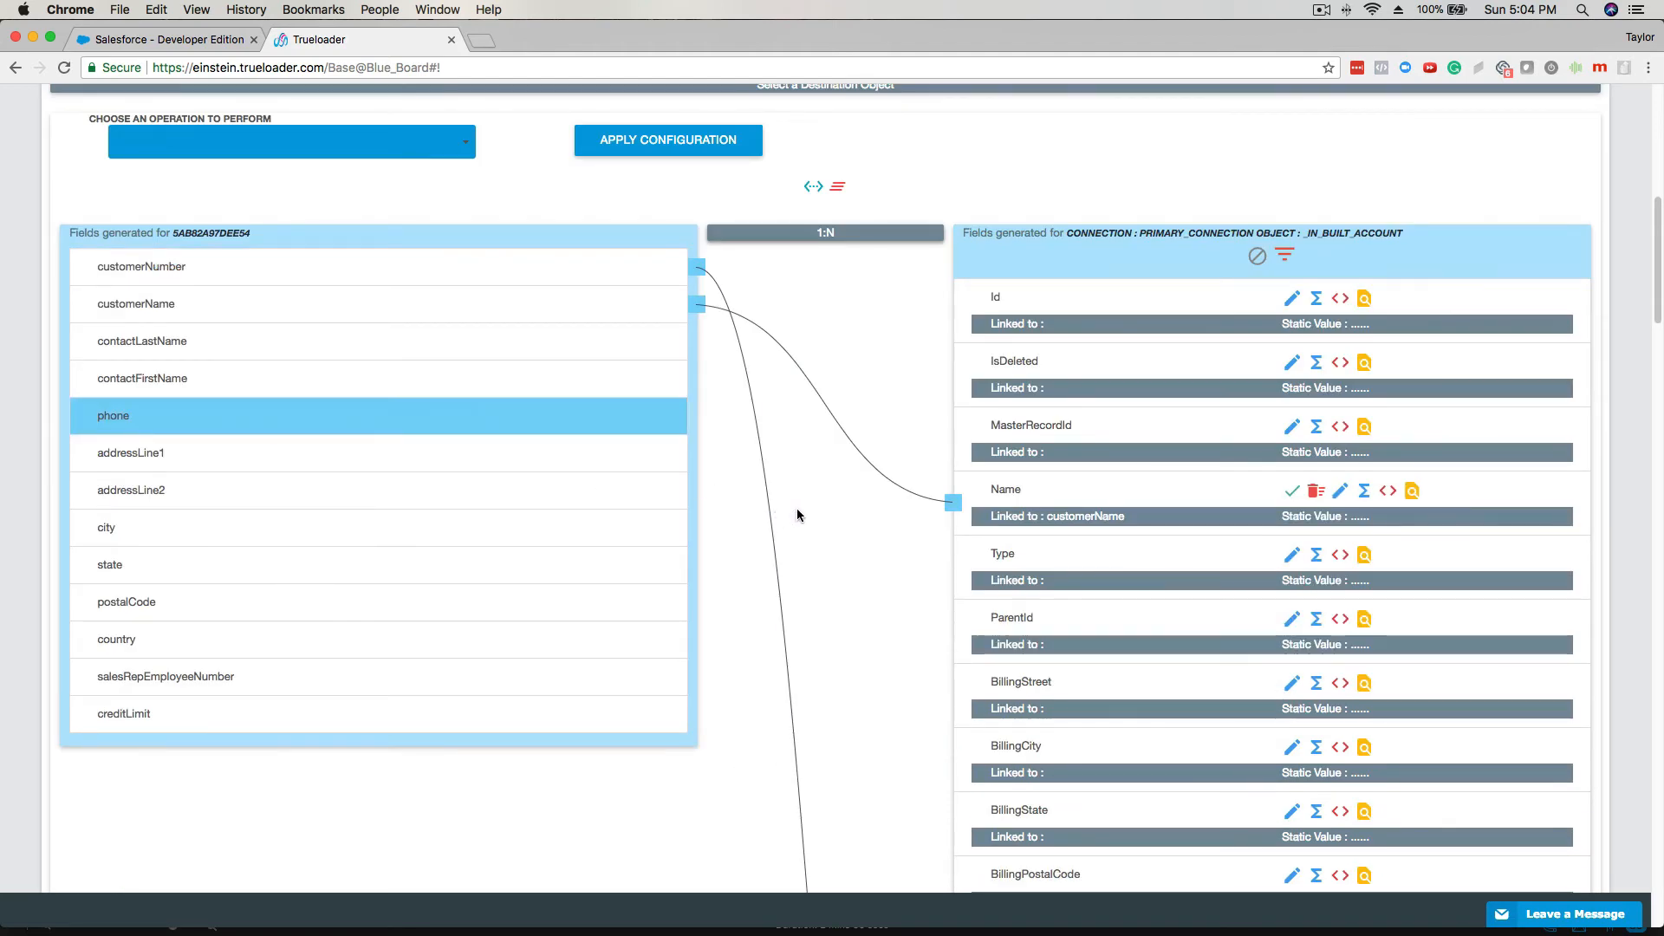
scroll(957, 485, down, 11)
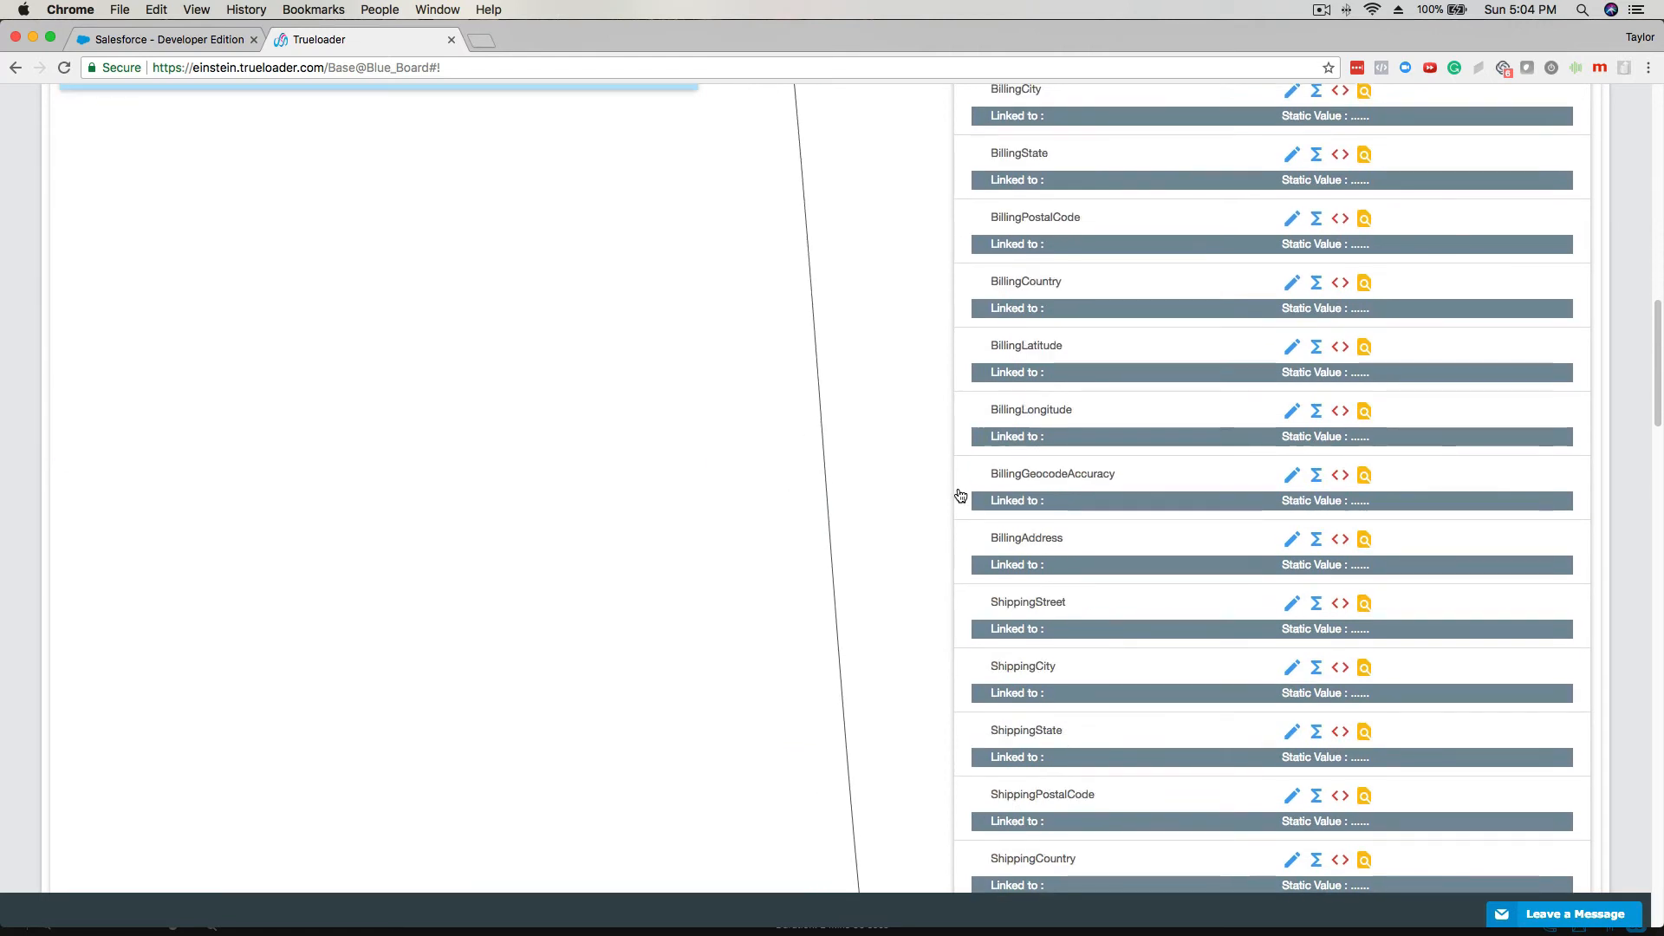
scroll(962, 492, up, 6)
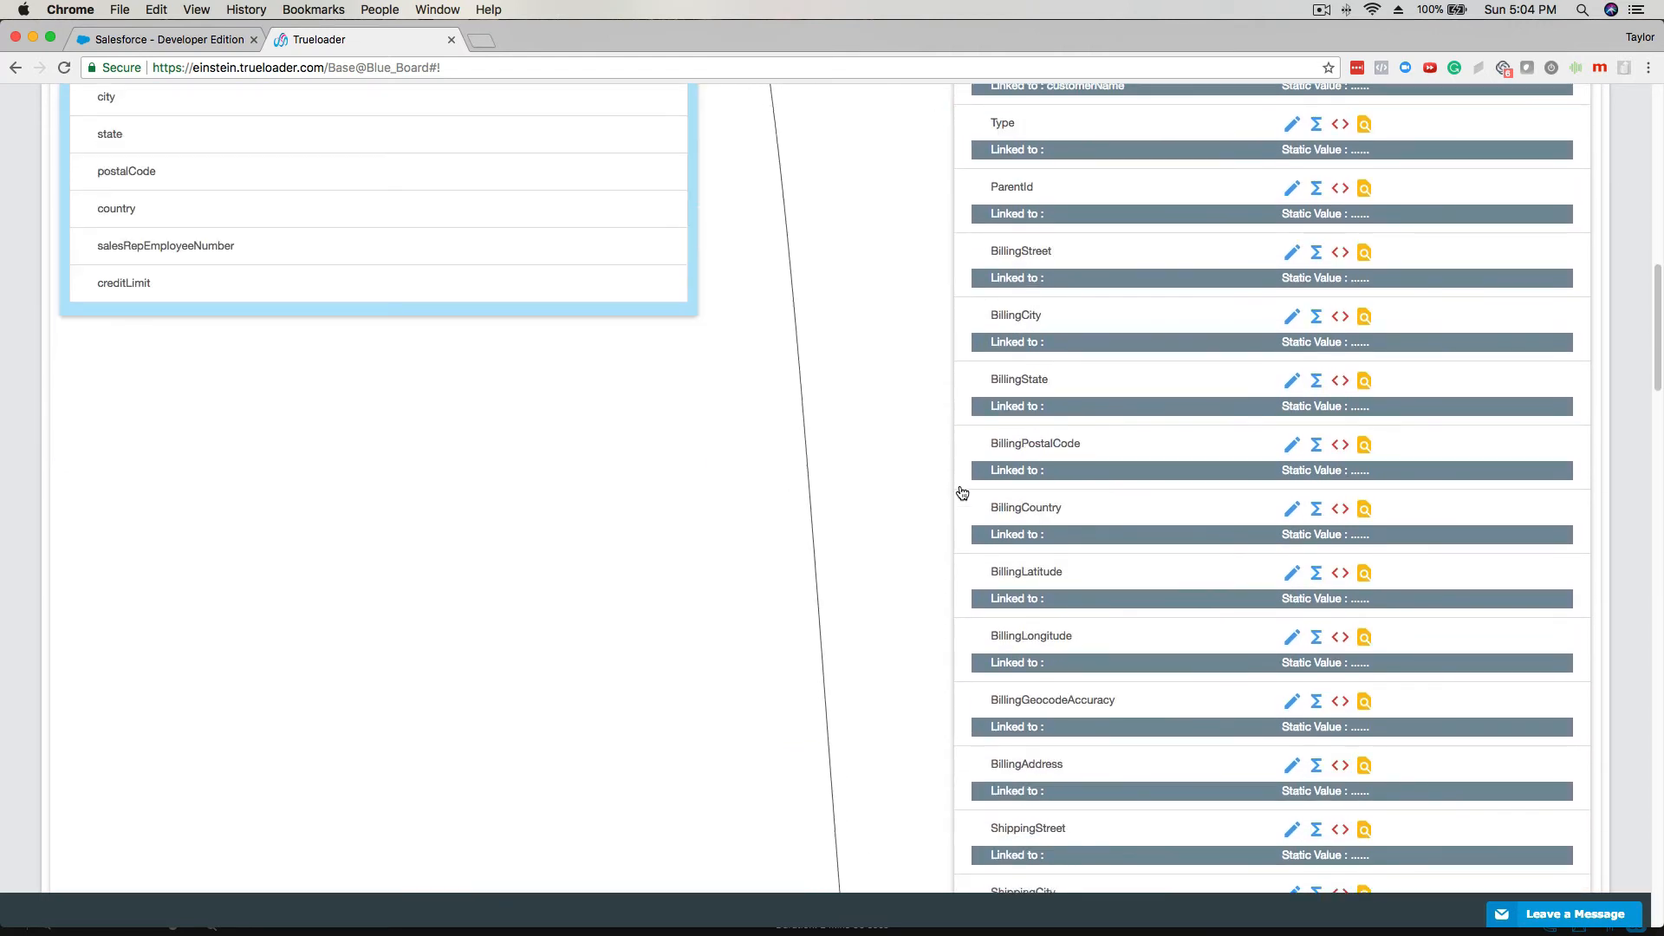
scroll(962, 492, down, 8)
click(1005, 649)
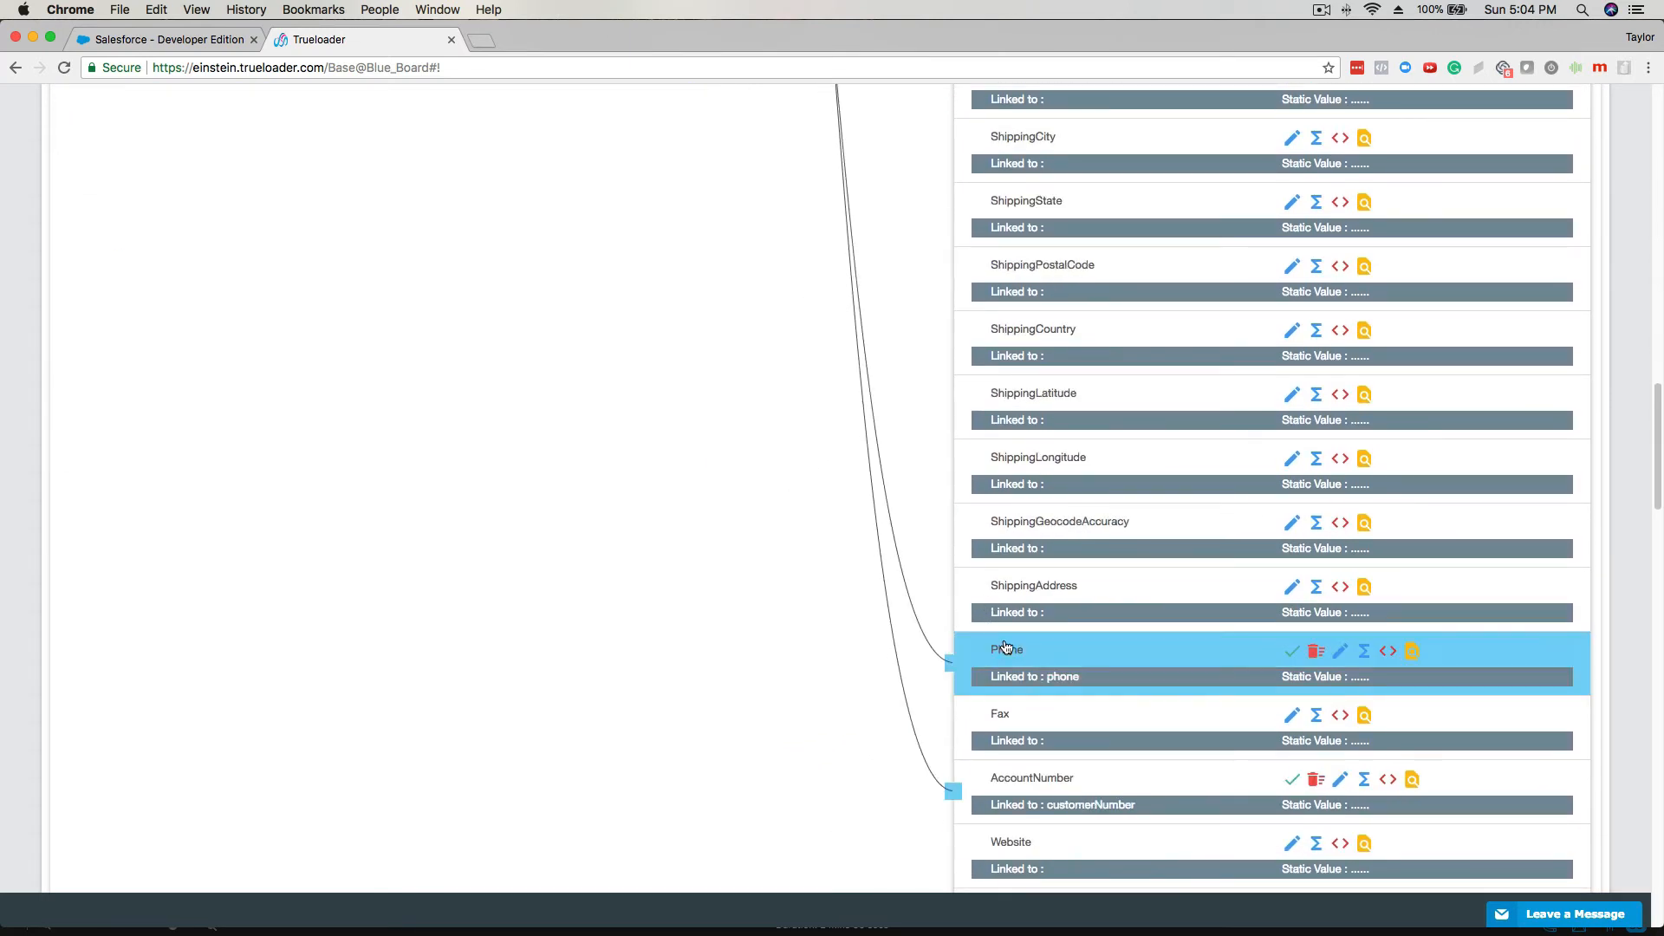
Map the addressLine1 source field to both the BillingStreet and ShippingStreet fields of the Account object.
scroll(724, 498, up, 10)
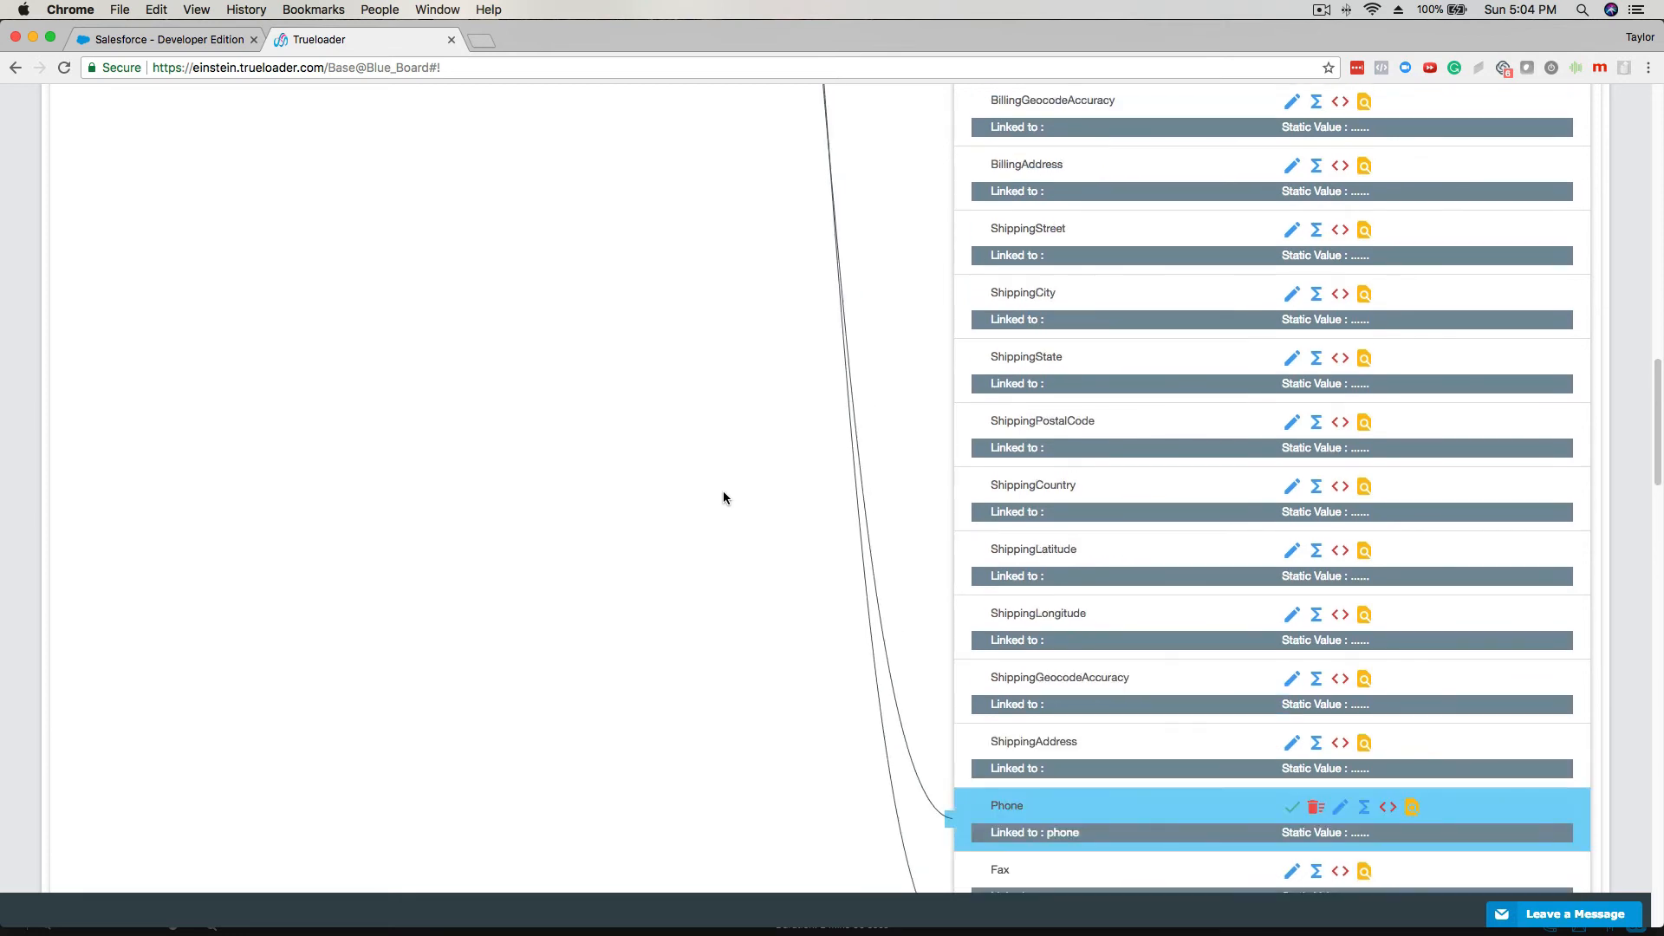
scroll(725, 491, up, 4)
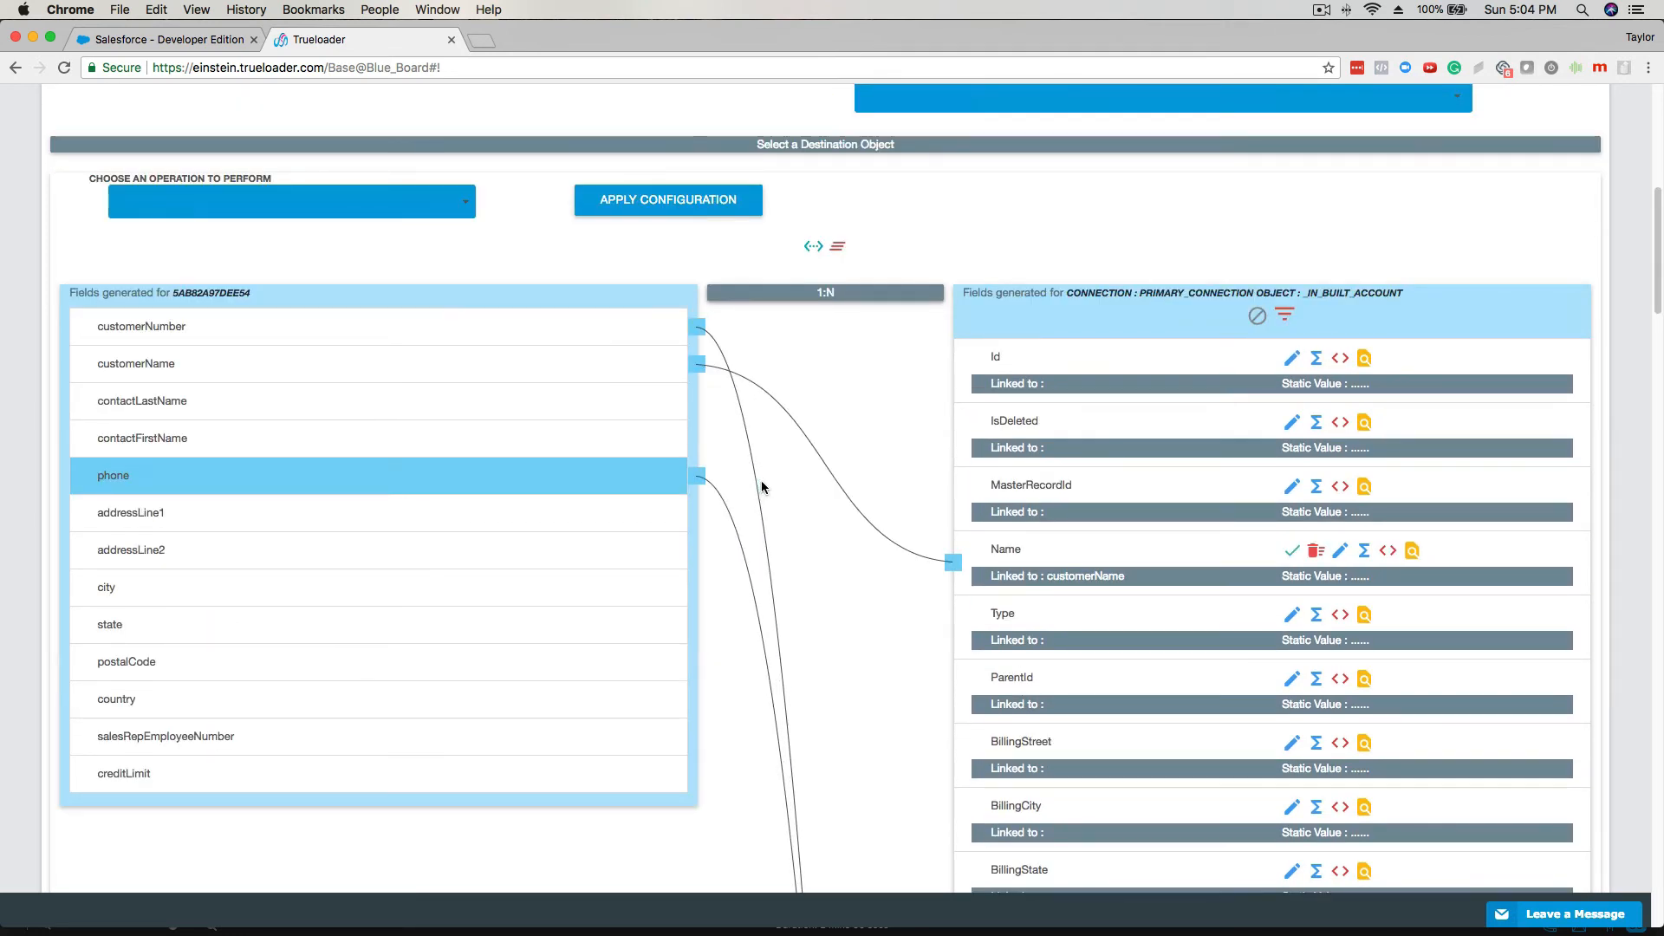
scroll(771, 477, down, 1)
click(193, 441)
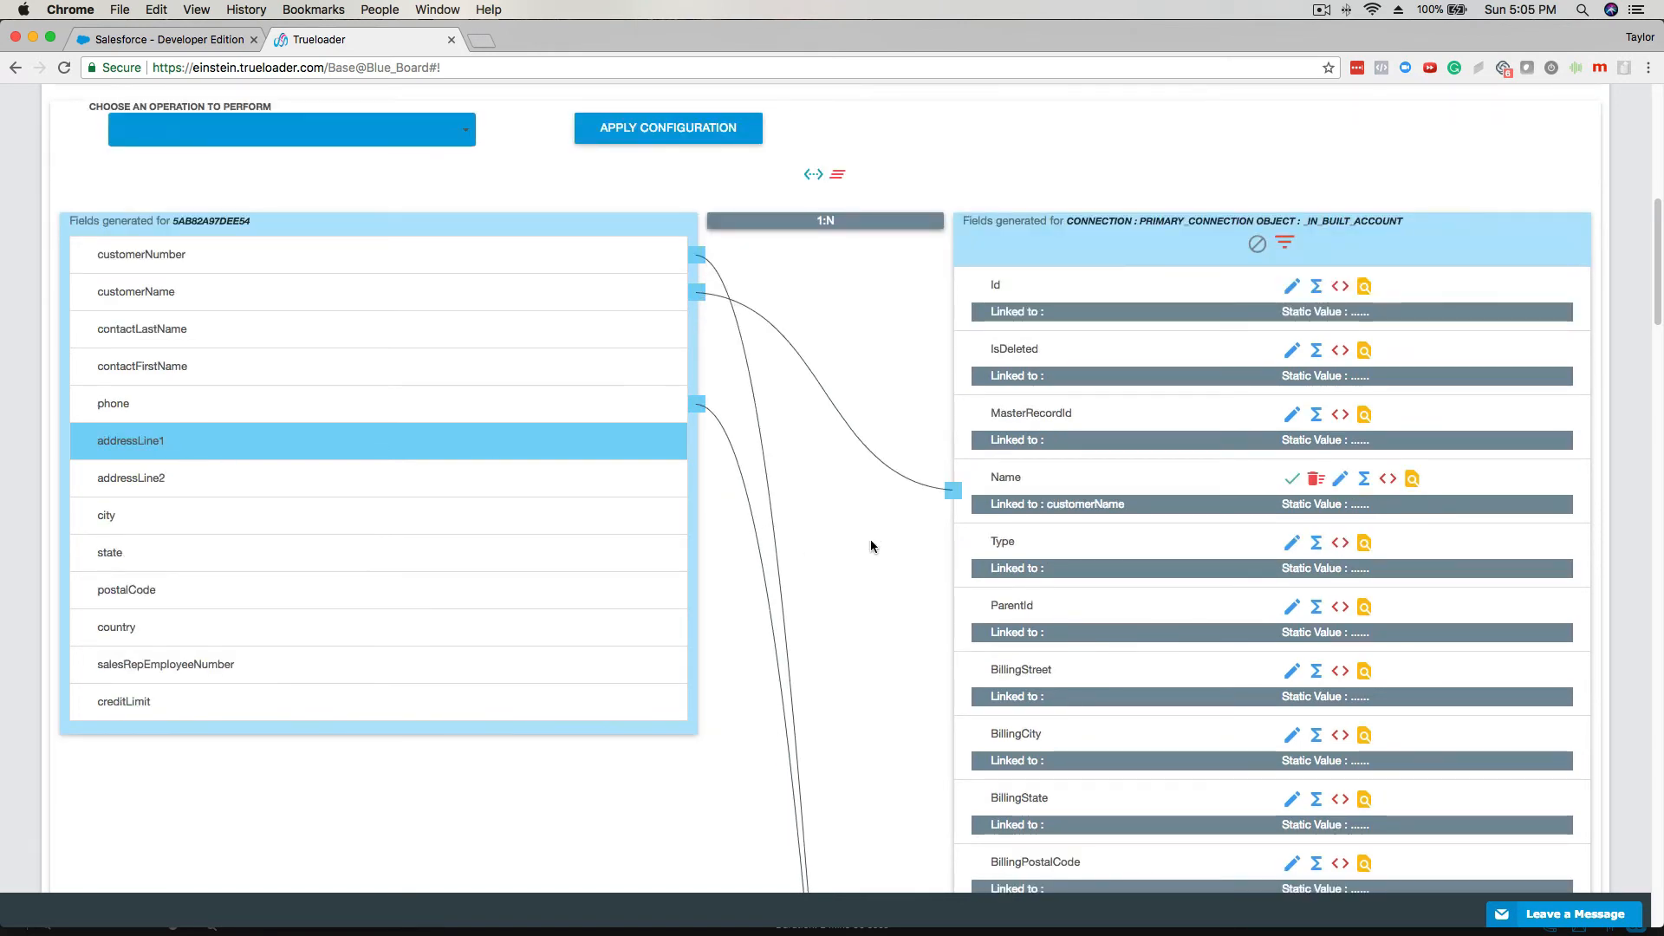
scroll(917, 587, down, 1)
click(1032, 631)
scroll(886, 637, down, 7)
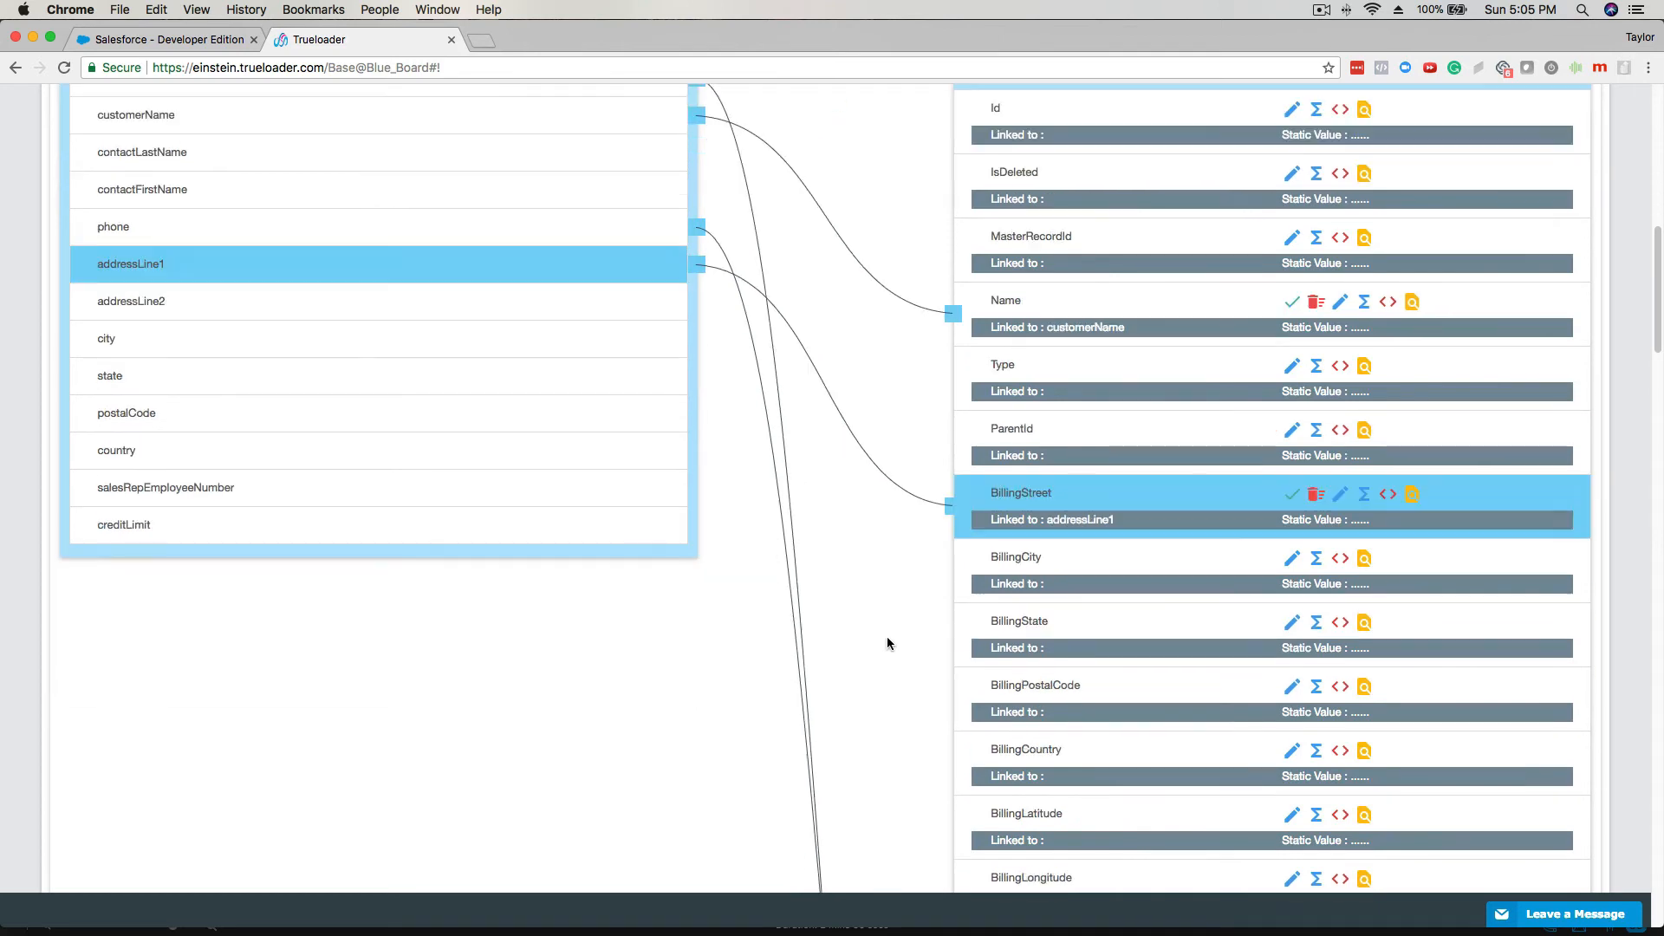
scroll(886, 637, down, 1)
click(1059, 674)
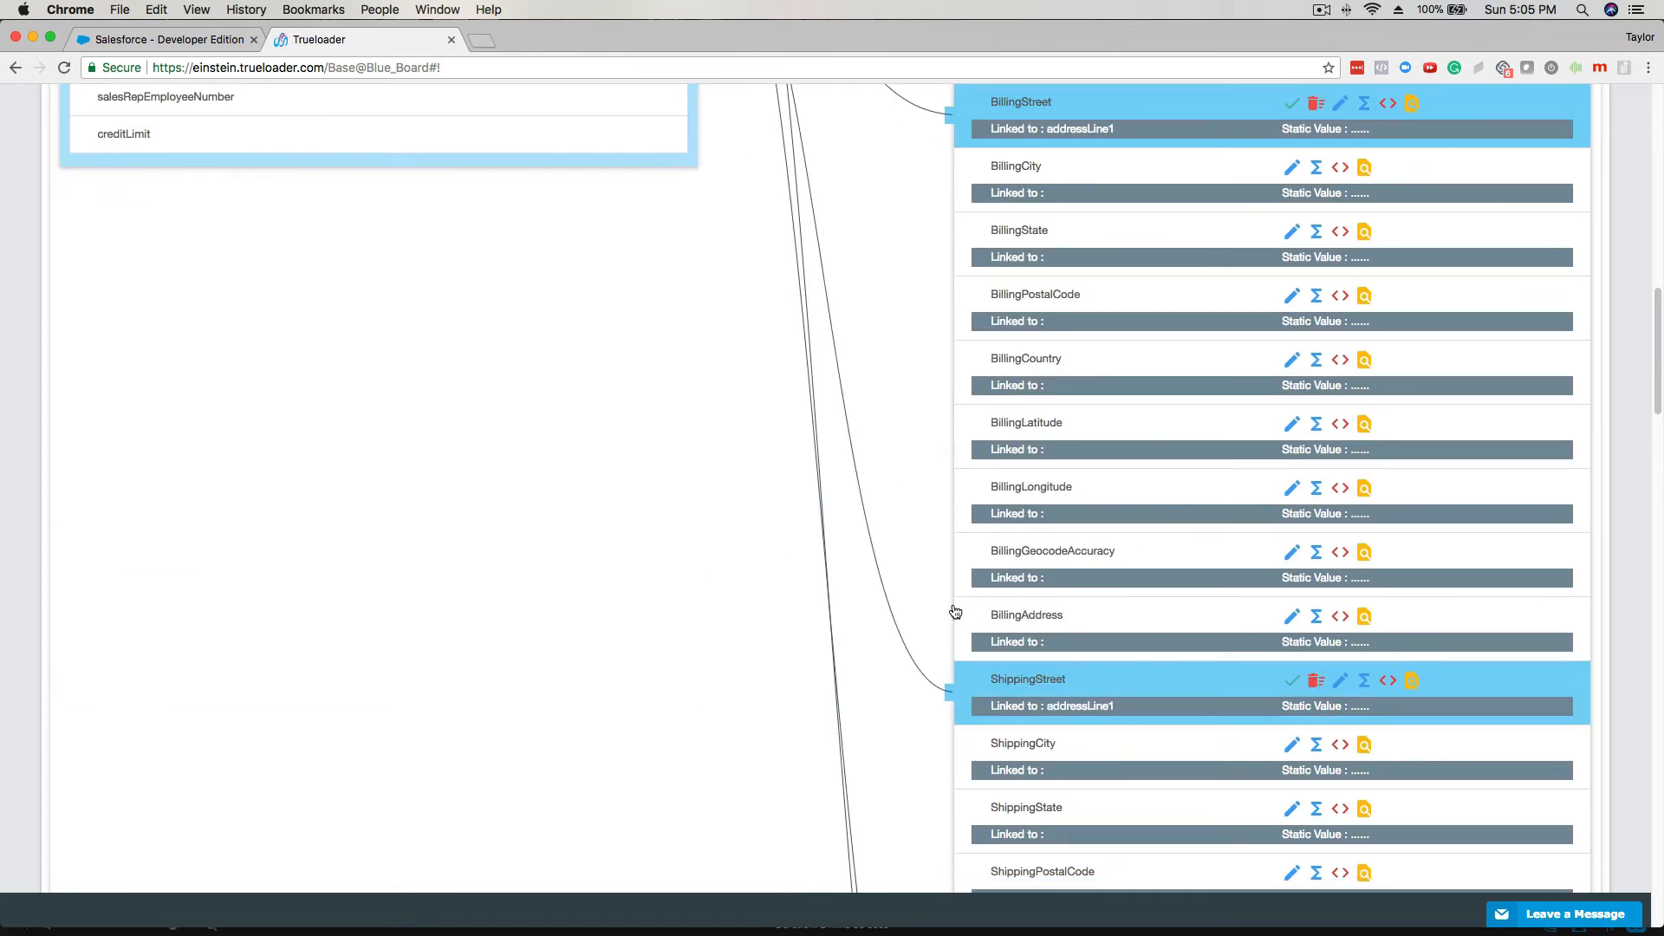
Map the city source field to both the BillingCity and ShippingCity fields of the Account object.
scroll(856, 478, up, 7)
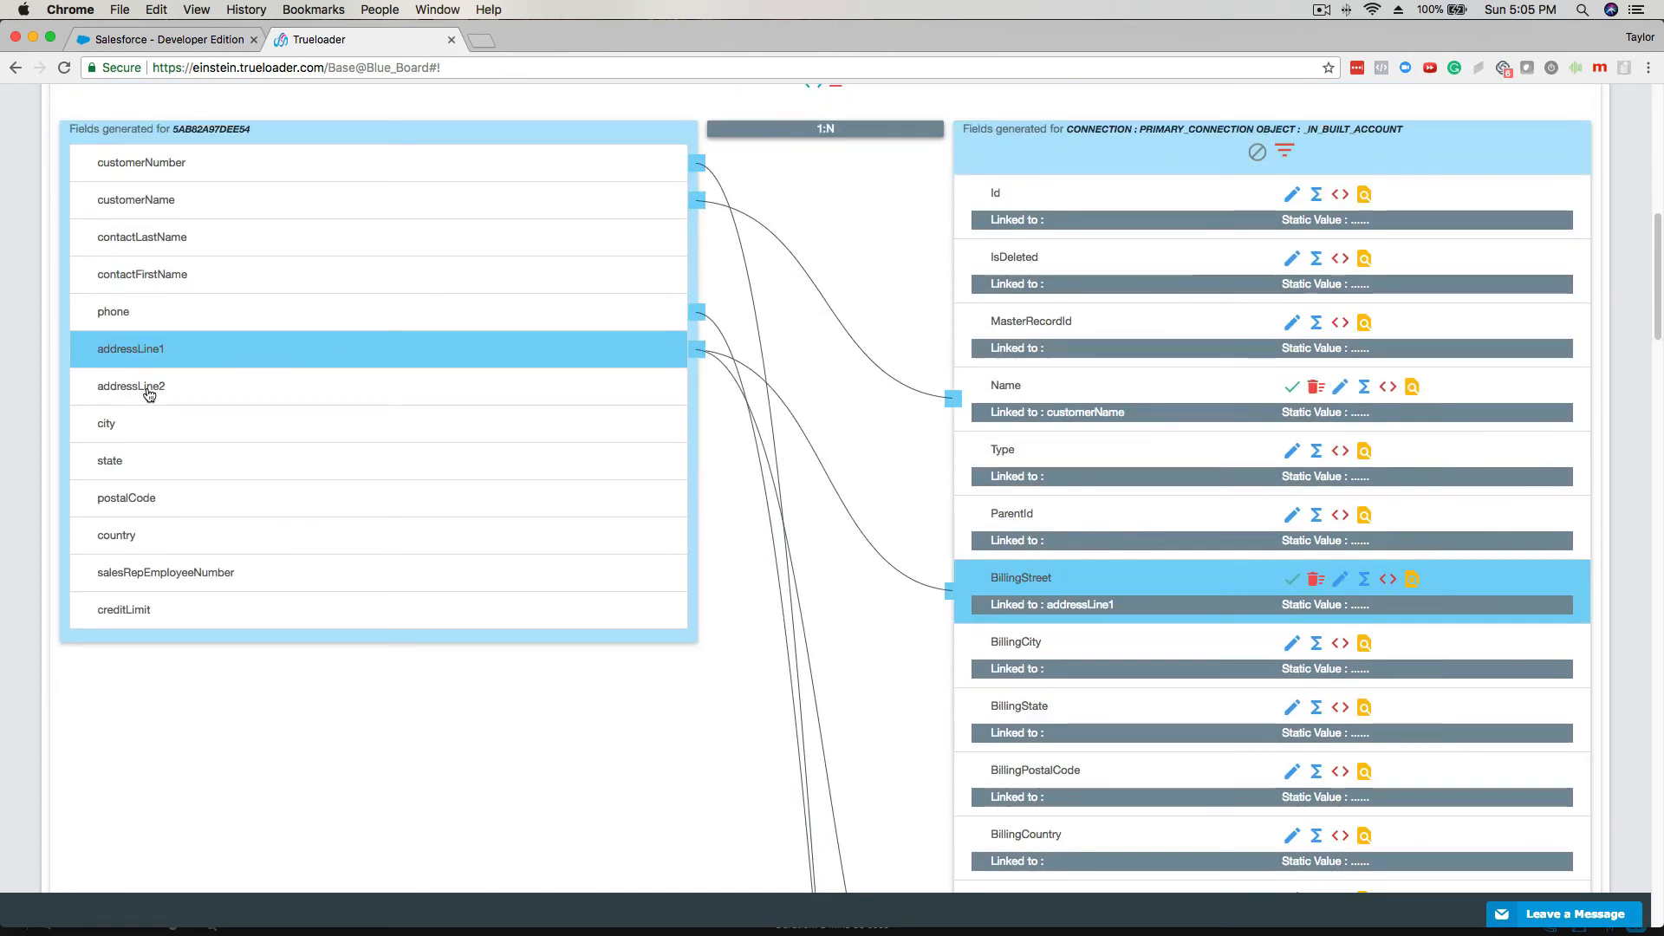
click(141, 422)
scroll(891, 509, down, 2)
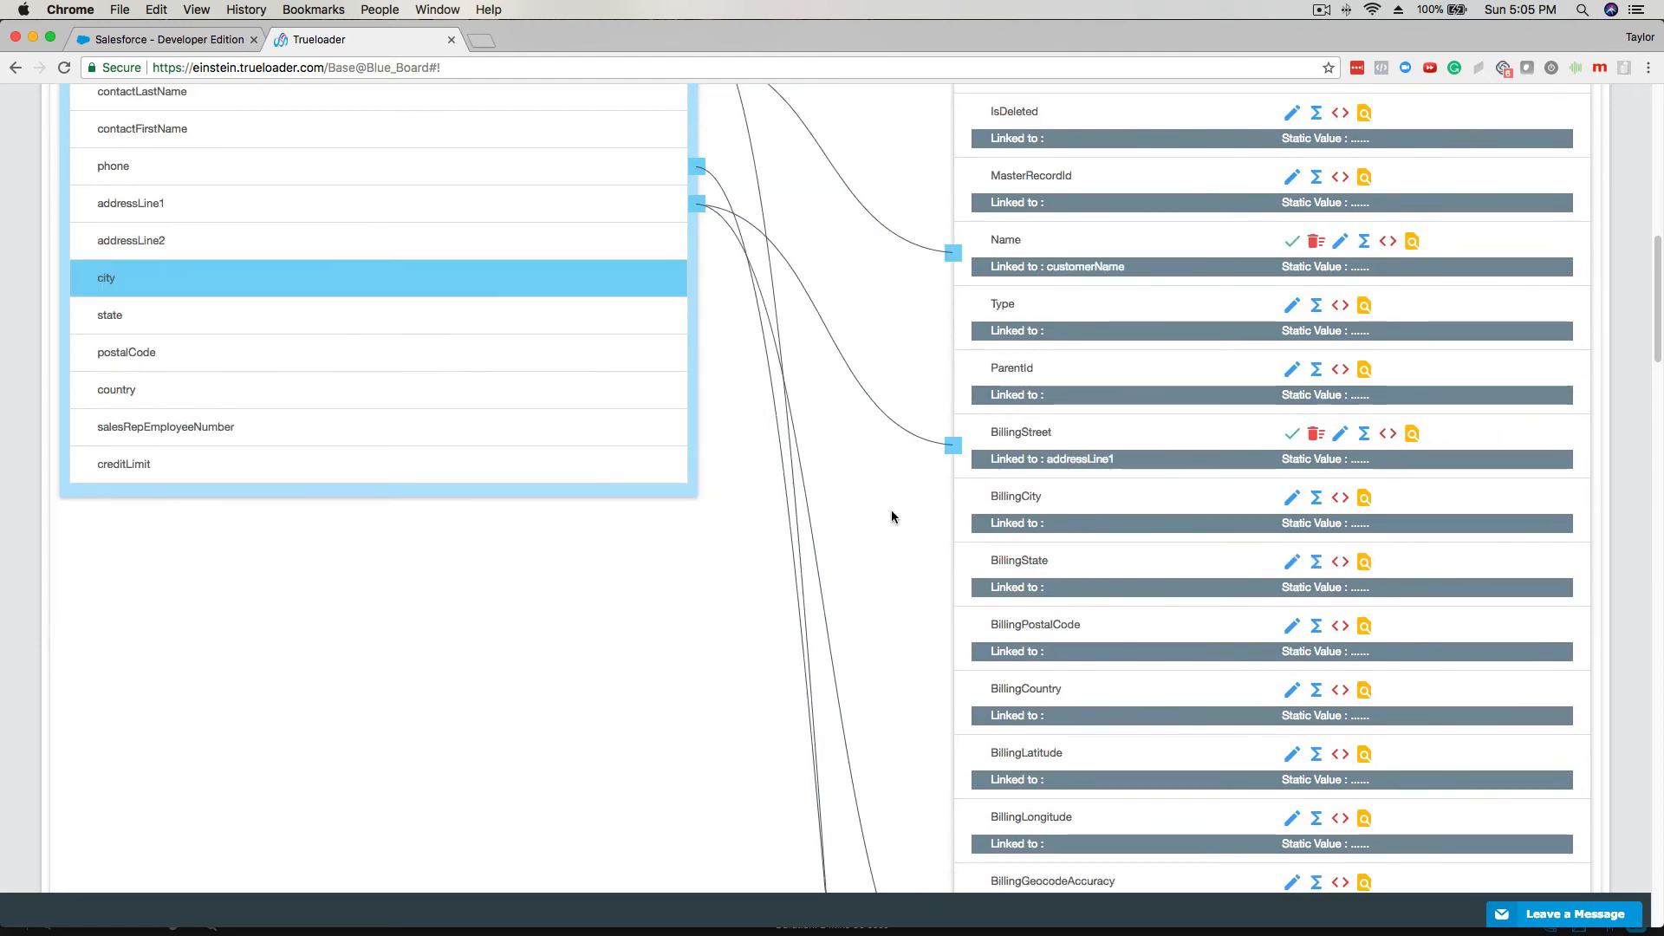
click(992, 505)
scroll(934, 513, down, 8)
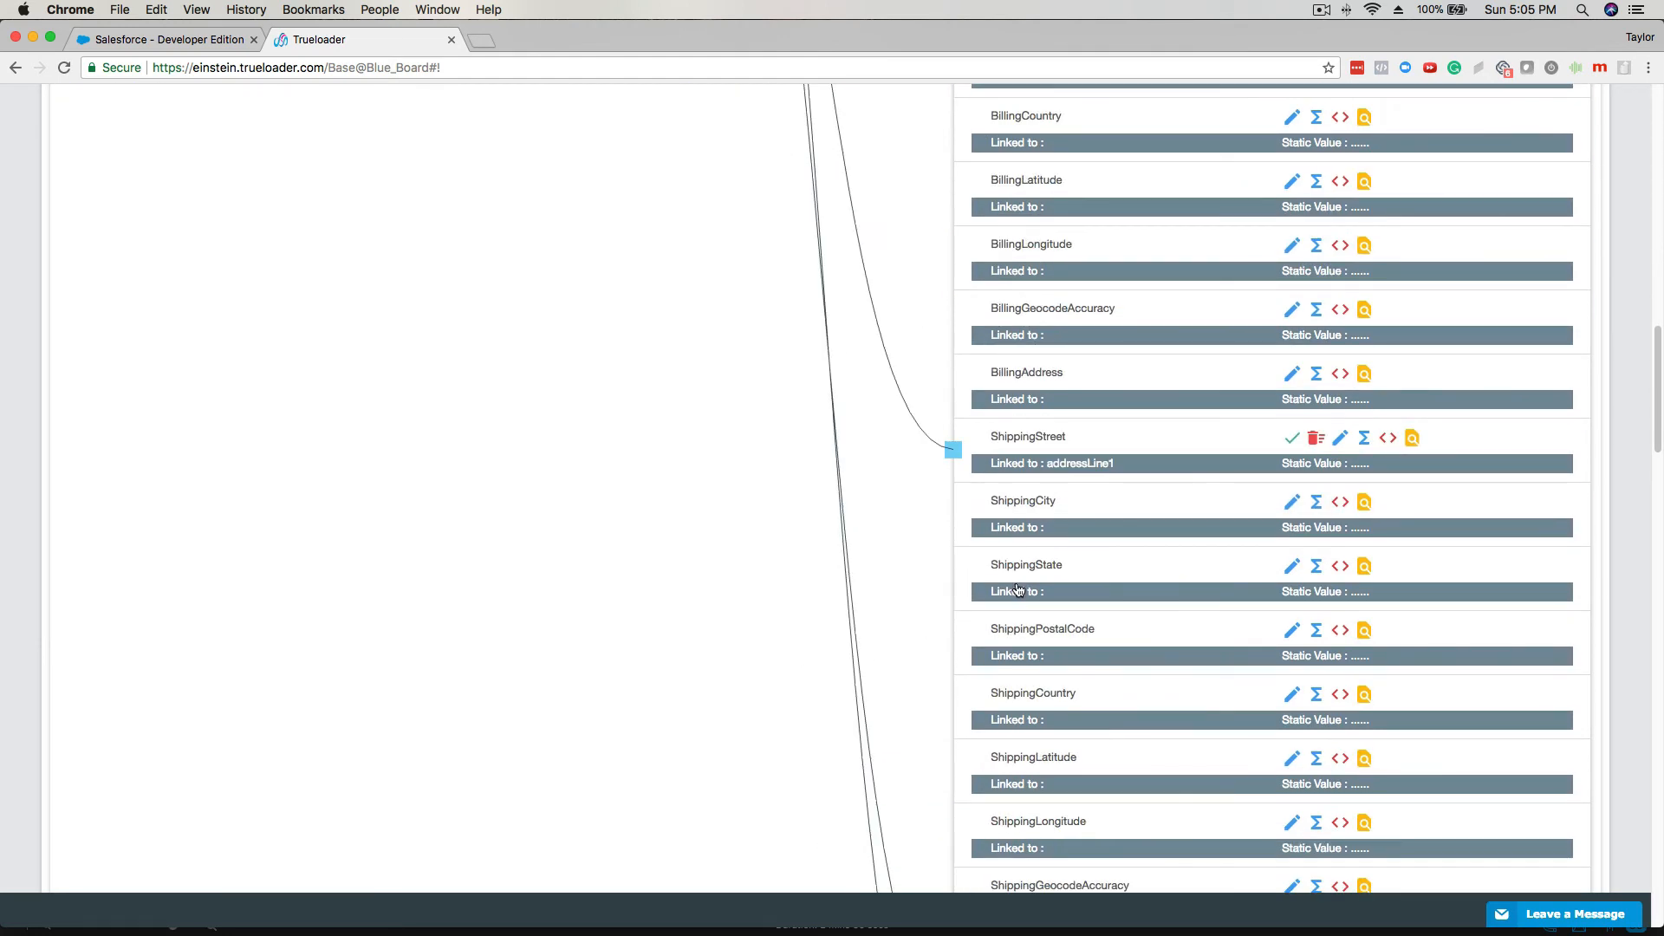
Map the state source field to both the BillingState and ShippingState fields of the Account object.
scroll(666, 487, up, 10)
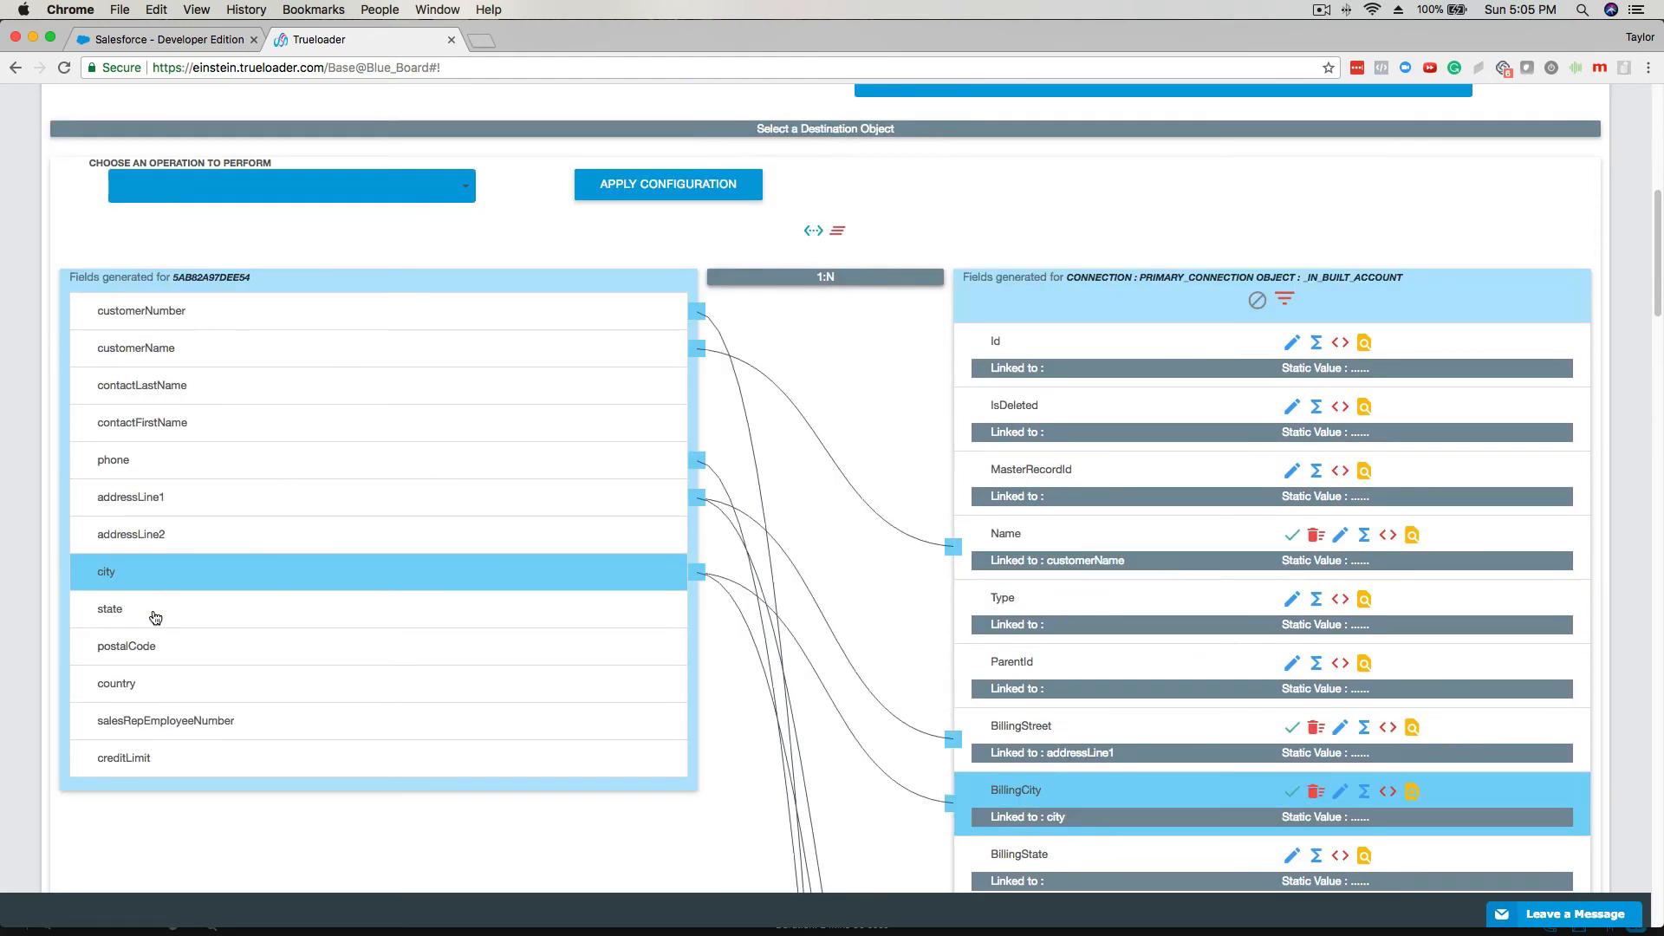
click(155, 617)
scroll(922, 549, down, 5)
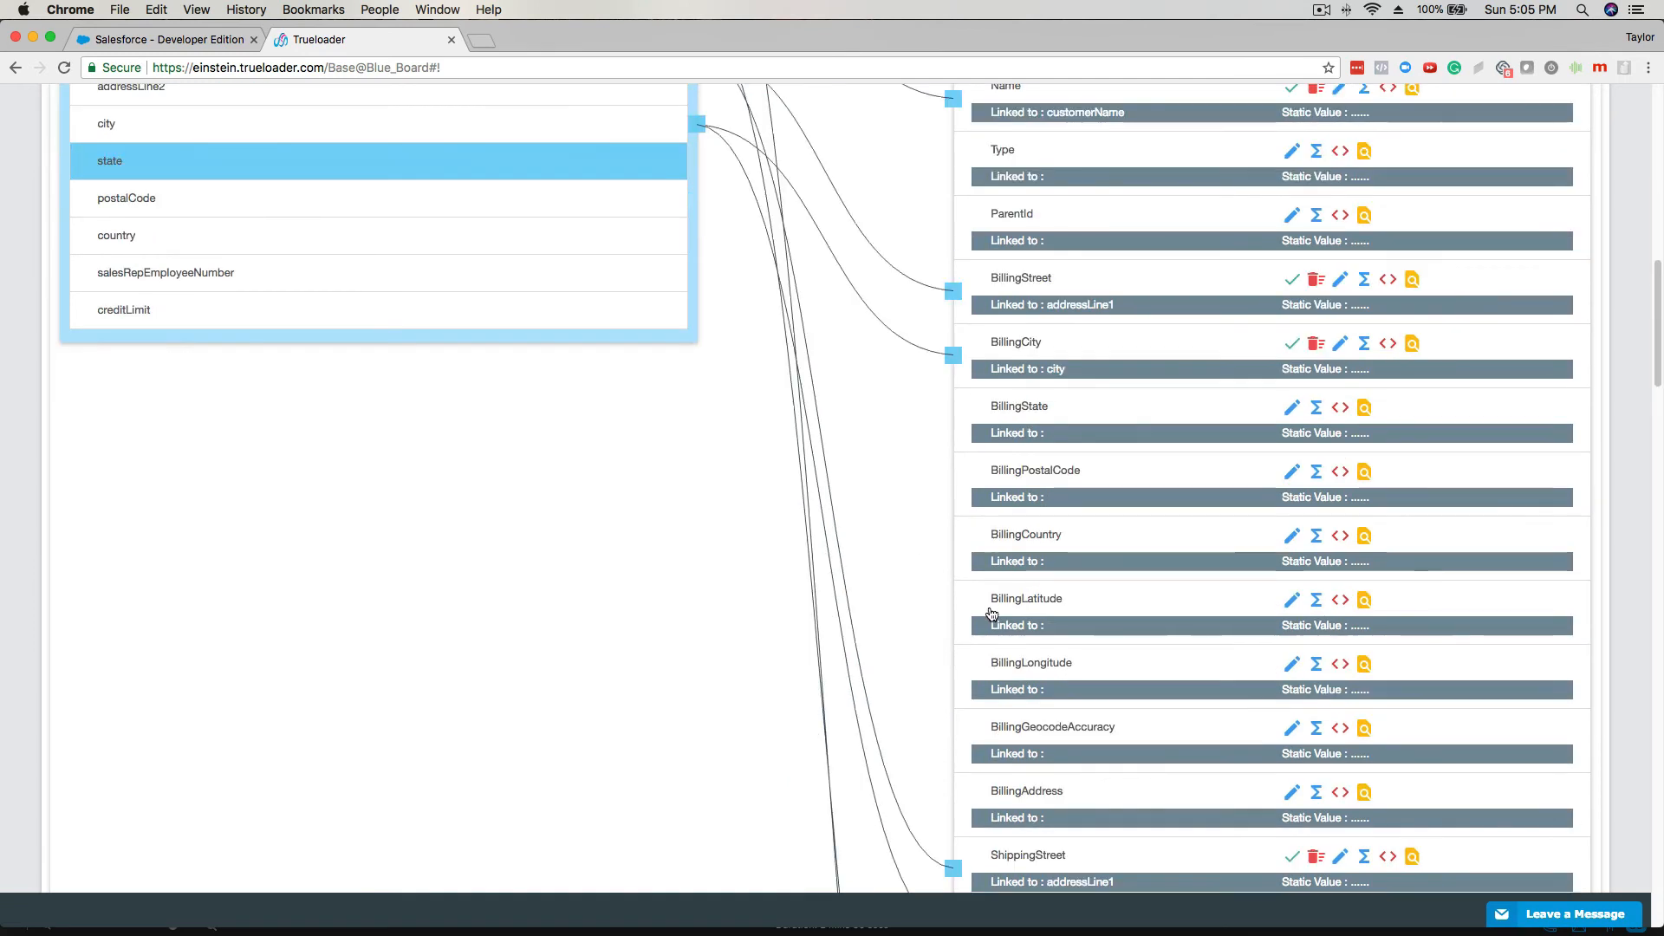
click(975, 407)
scroll(985, 549, down, 4)
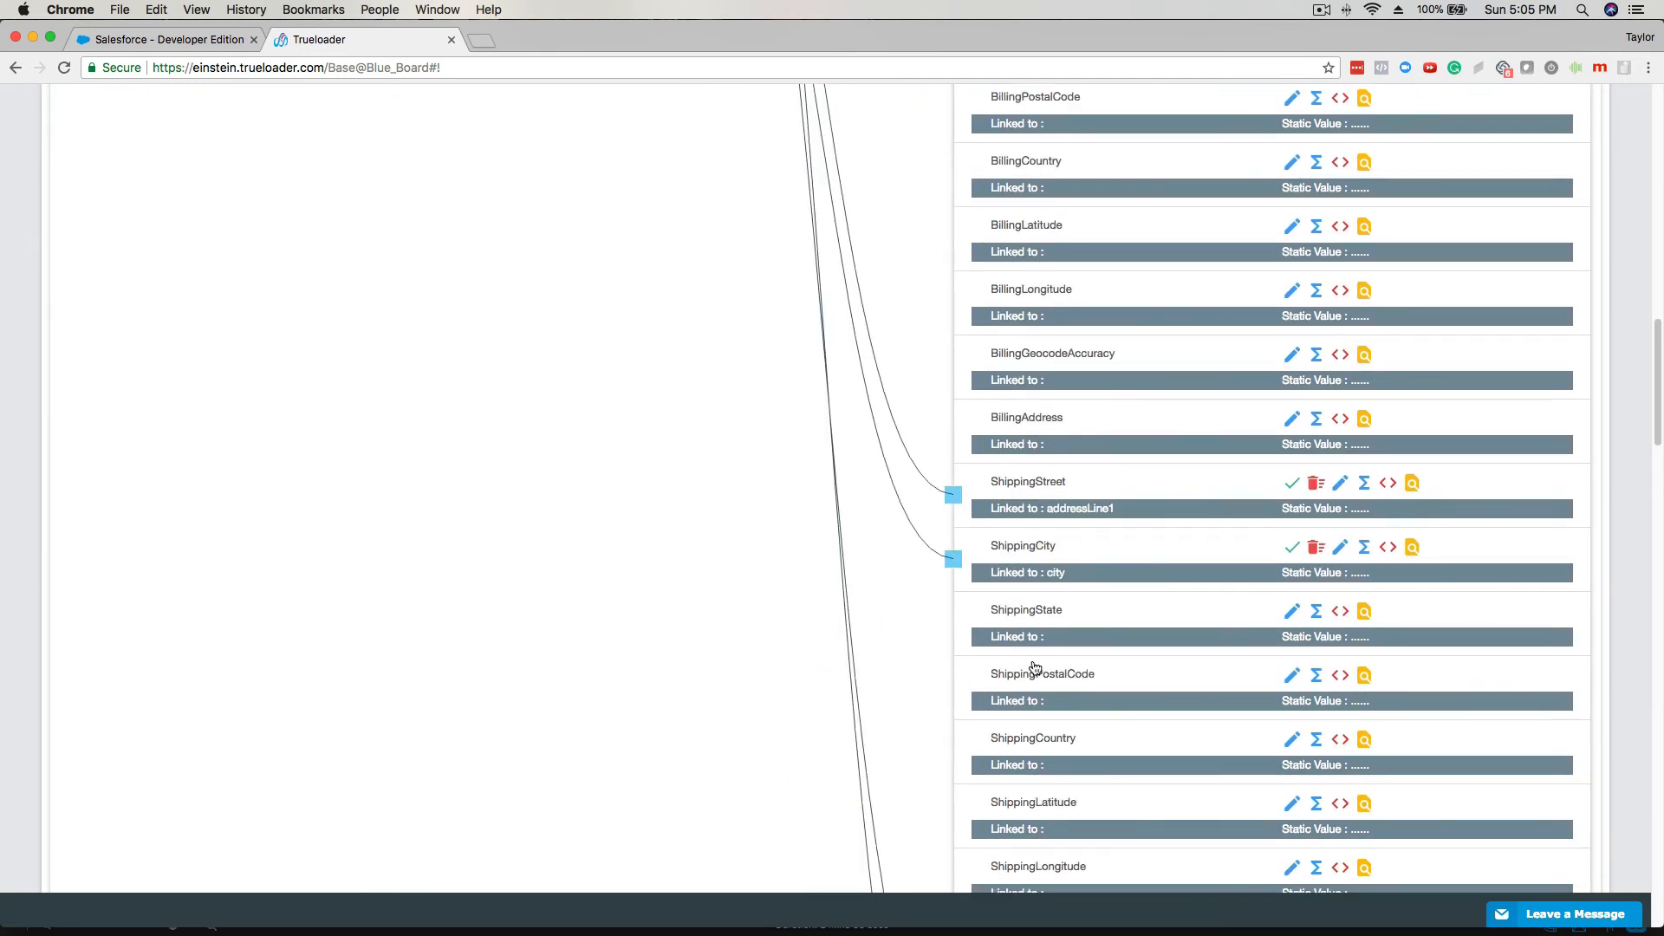
Map the postalCode source field to the BillingPostalCode and ShippingPostalCode fields, removing its mistaken link to BillingState.
scroll(660, 449, up, 7)
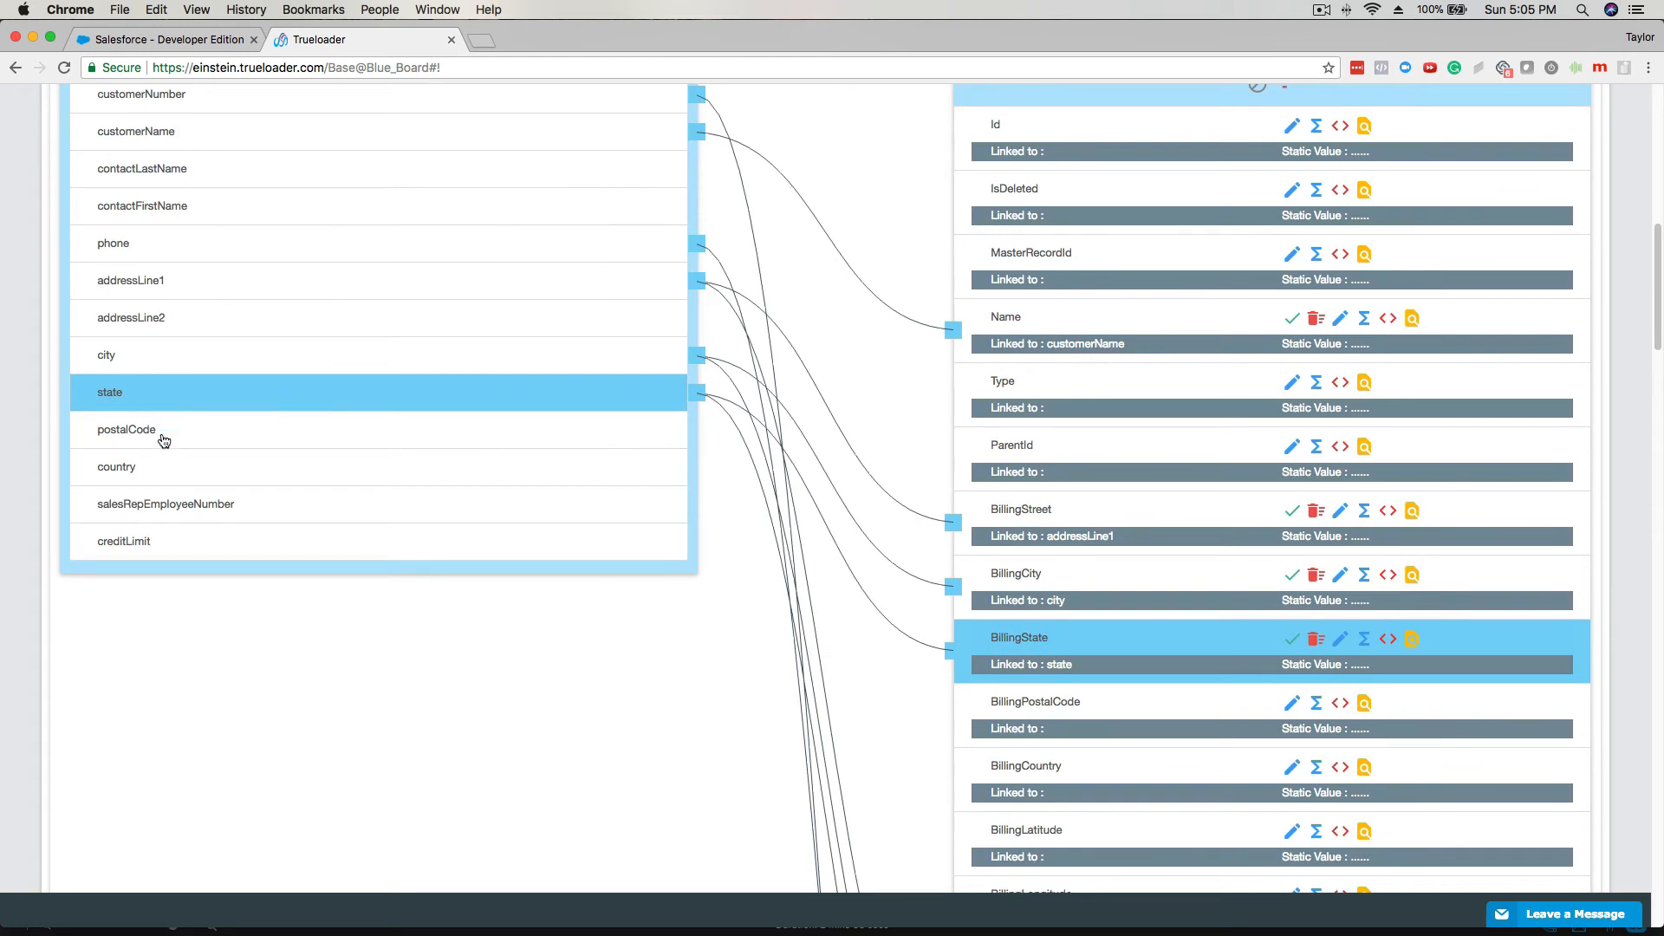
click(163, 441)
scroll(793, 392, down, 5)
click(1018, 271)
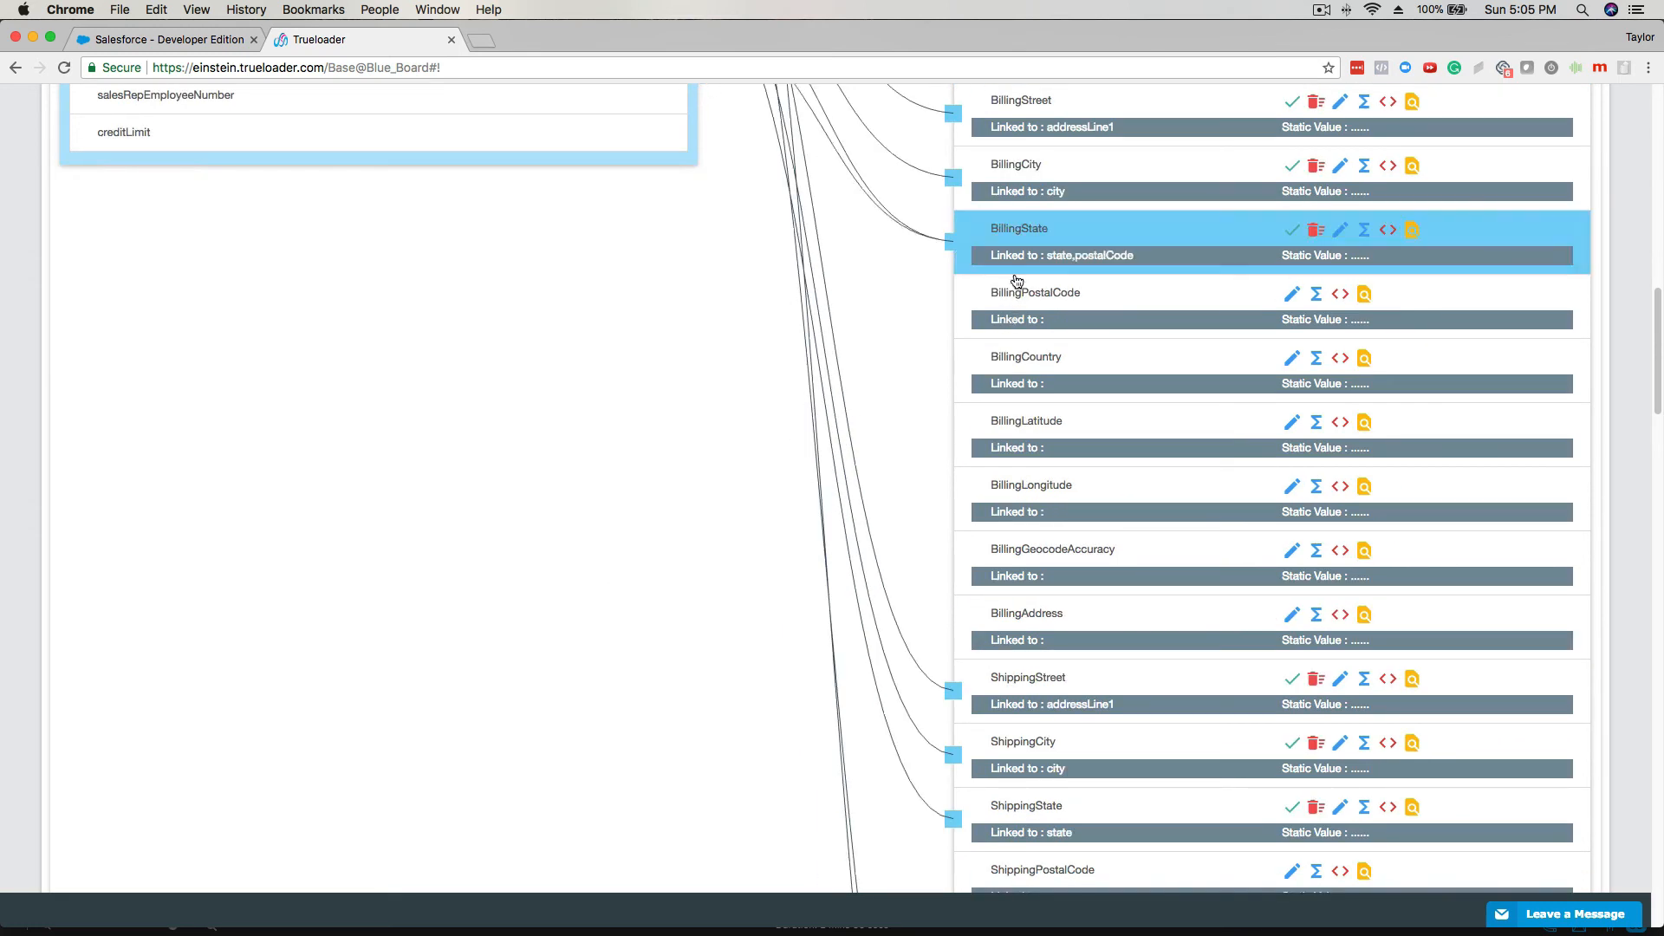
click(1011, 260)
click(1010, 299)
scroll(917, 340, down, 2)
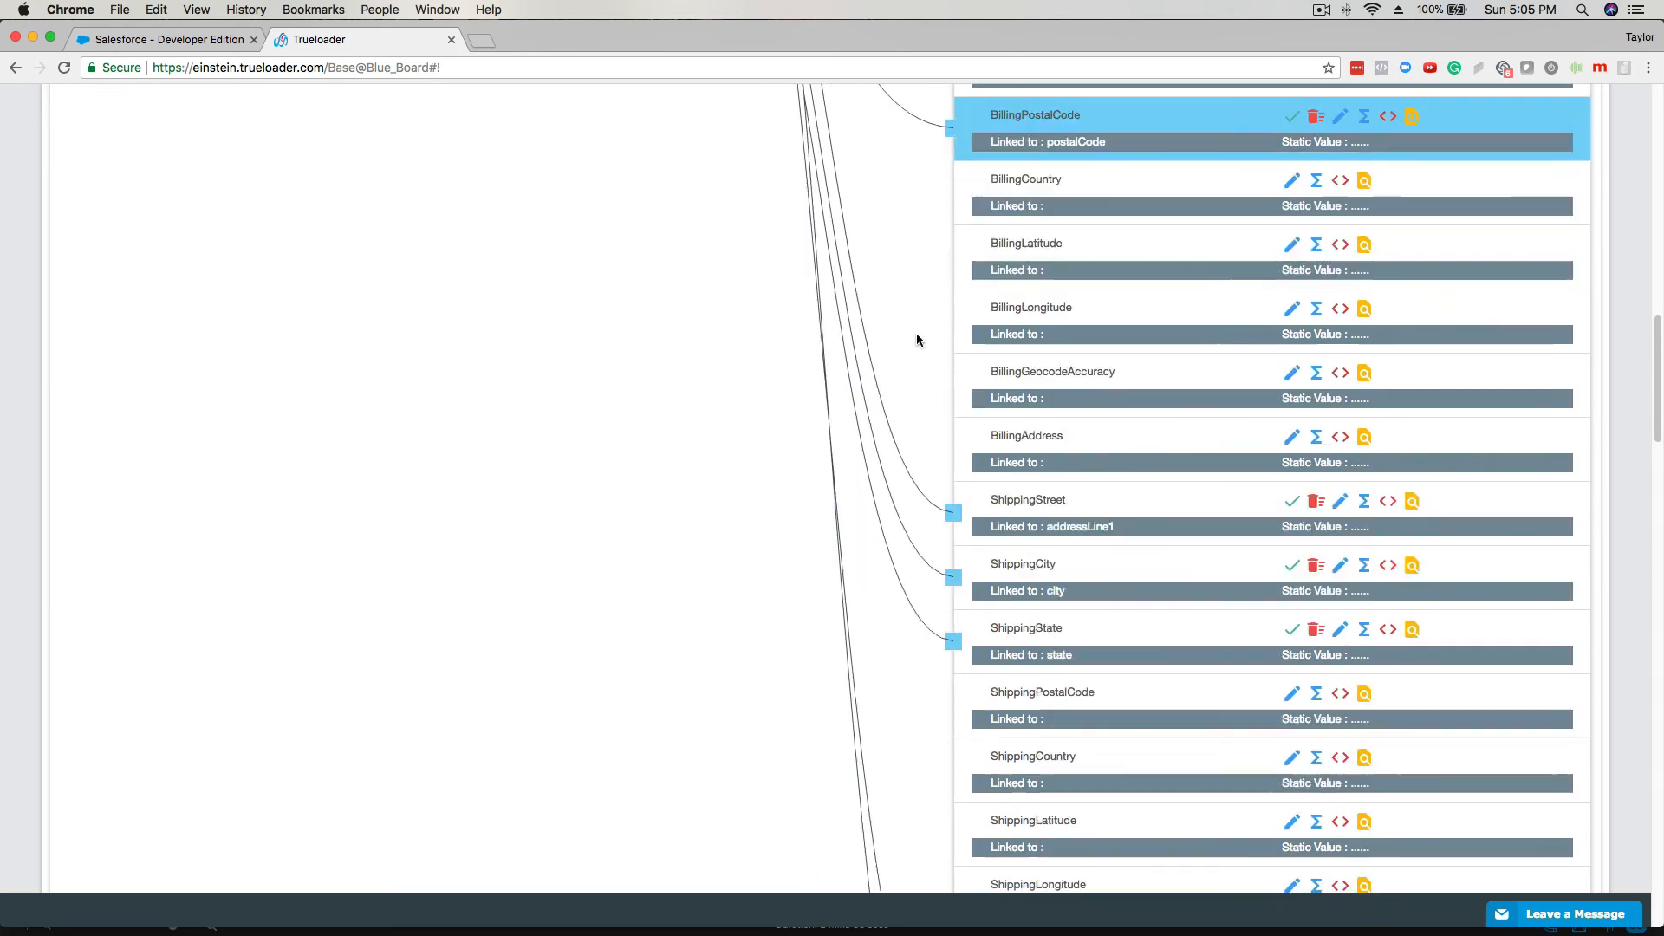
click(1015, 694)
Map the country source field to both the BillingCountry and ShippingCountry fields of the Account object.
scroll(437, 271, up, 2)
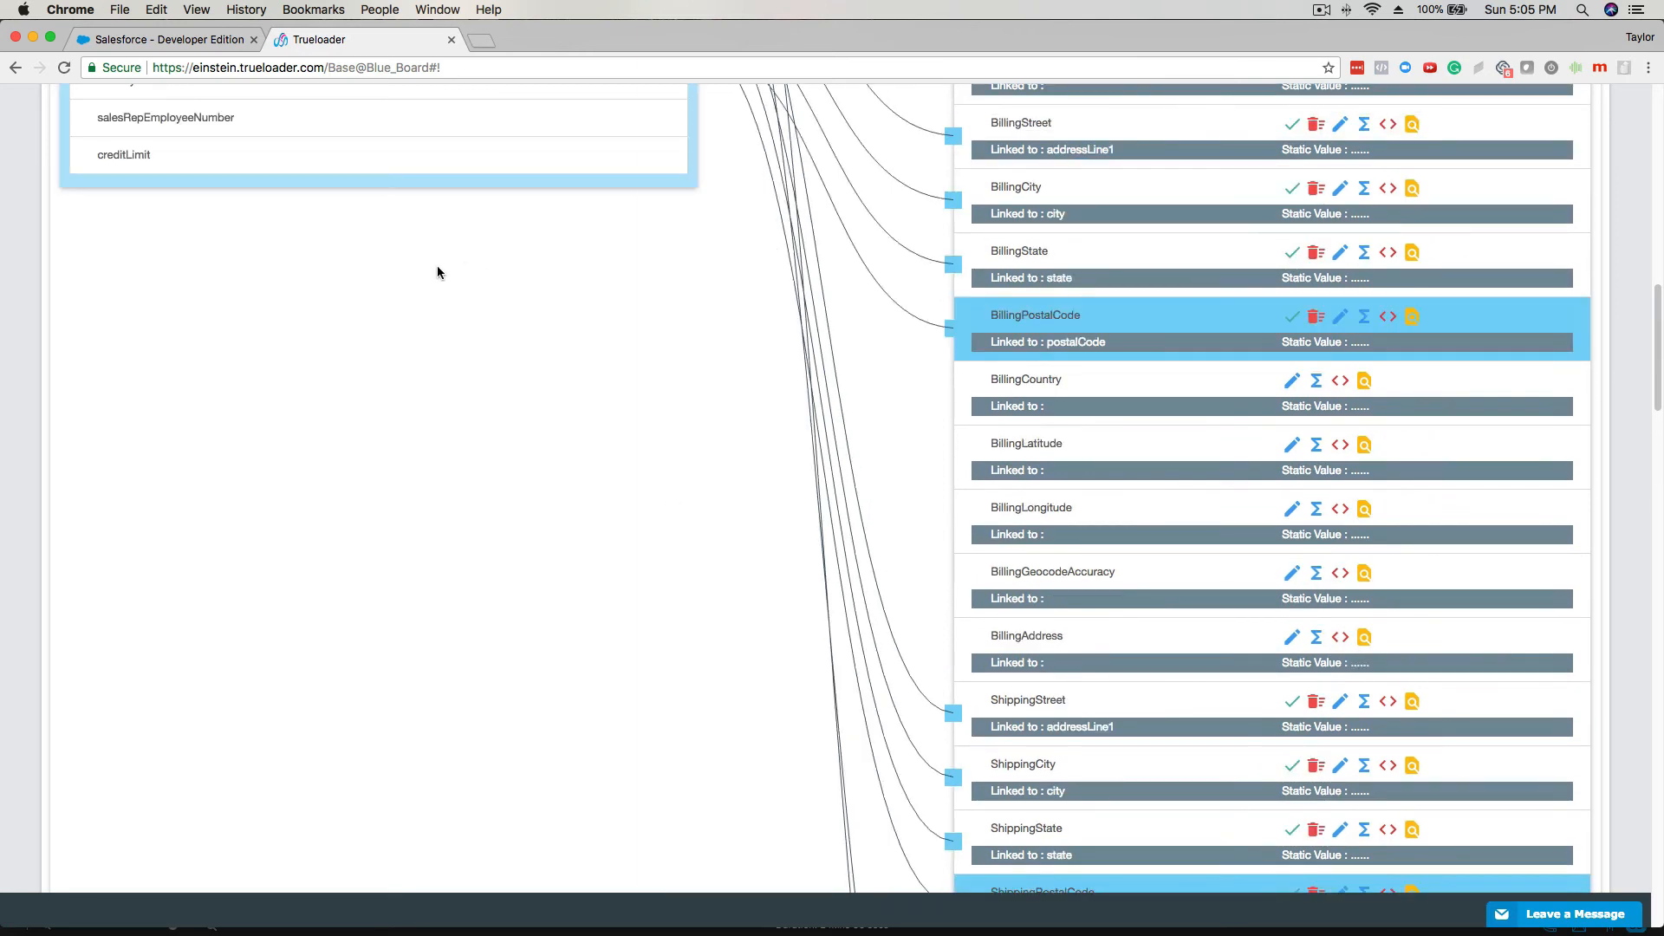
scroll(437, 271, up, 2)
click(120, 303)
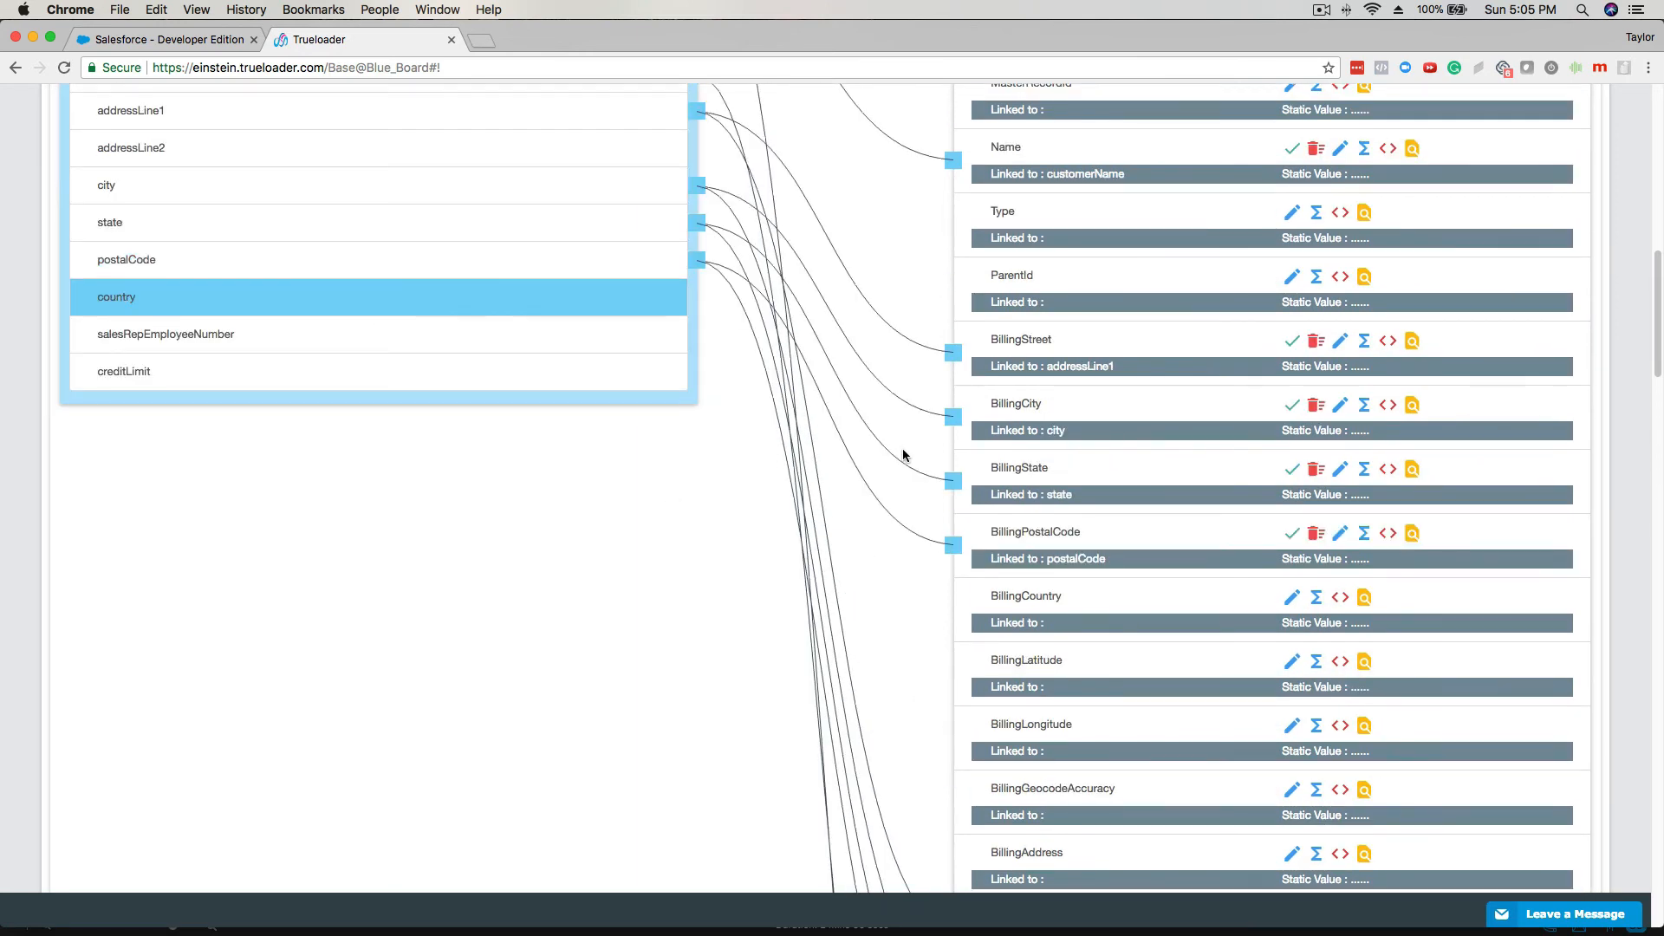
scroll(903, 452, down, 2)
click(1018, 409)
scroll(859, 426, up, 1)
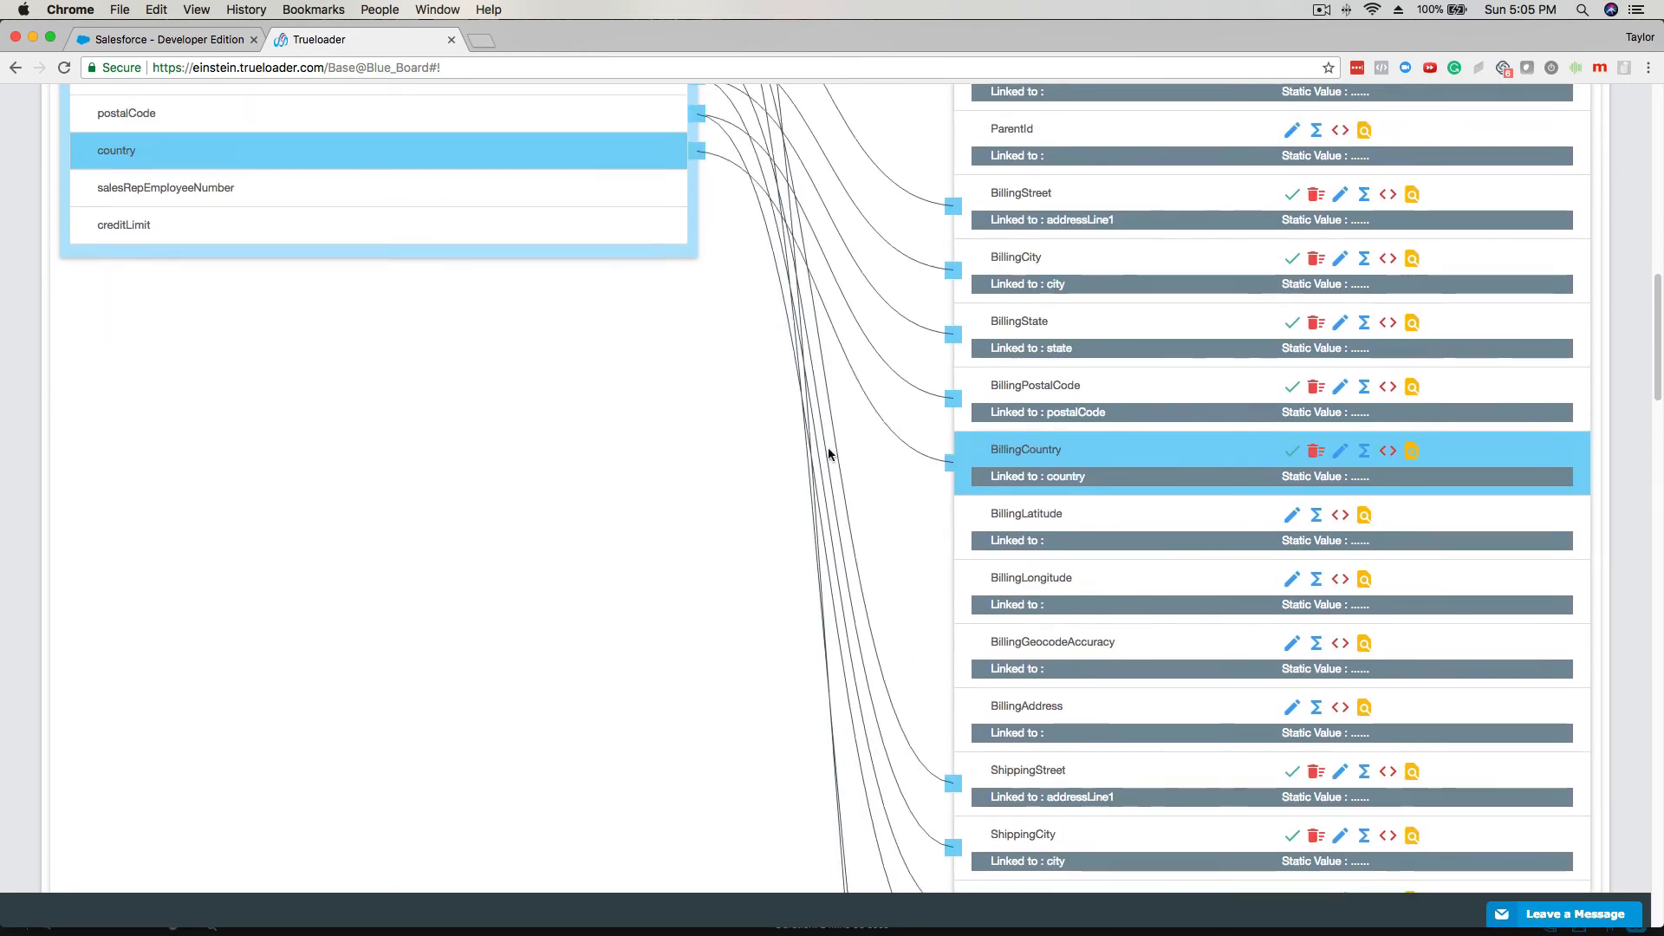
scroll(829, 453, down, 4)
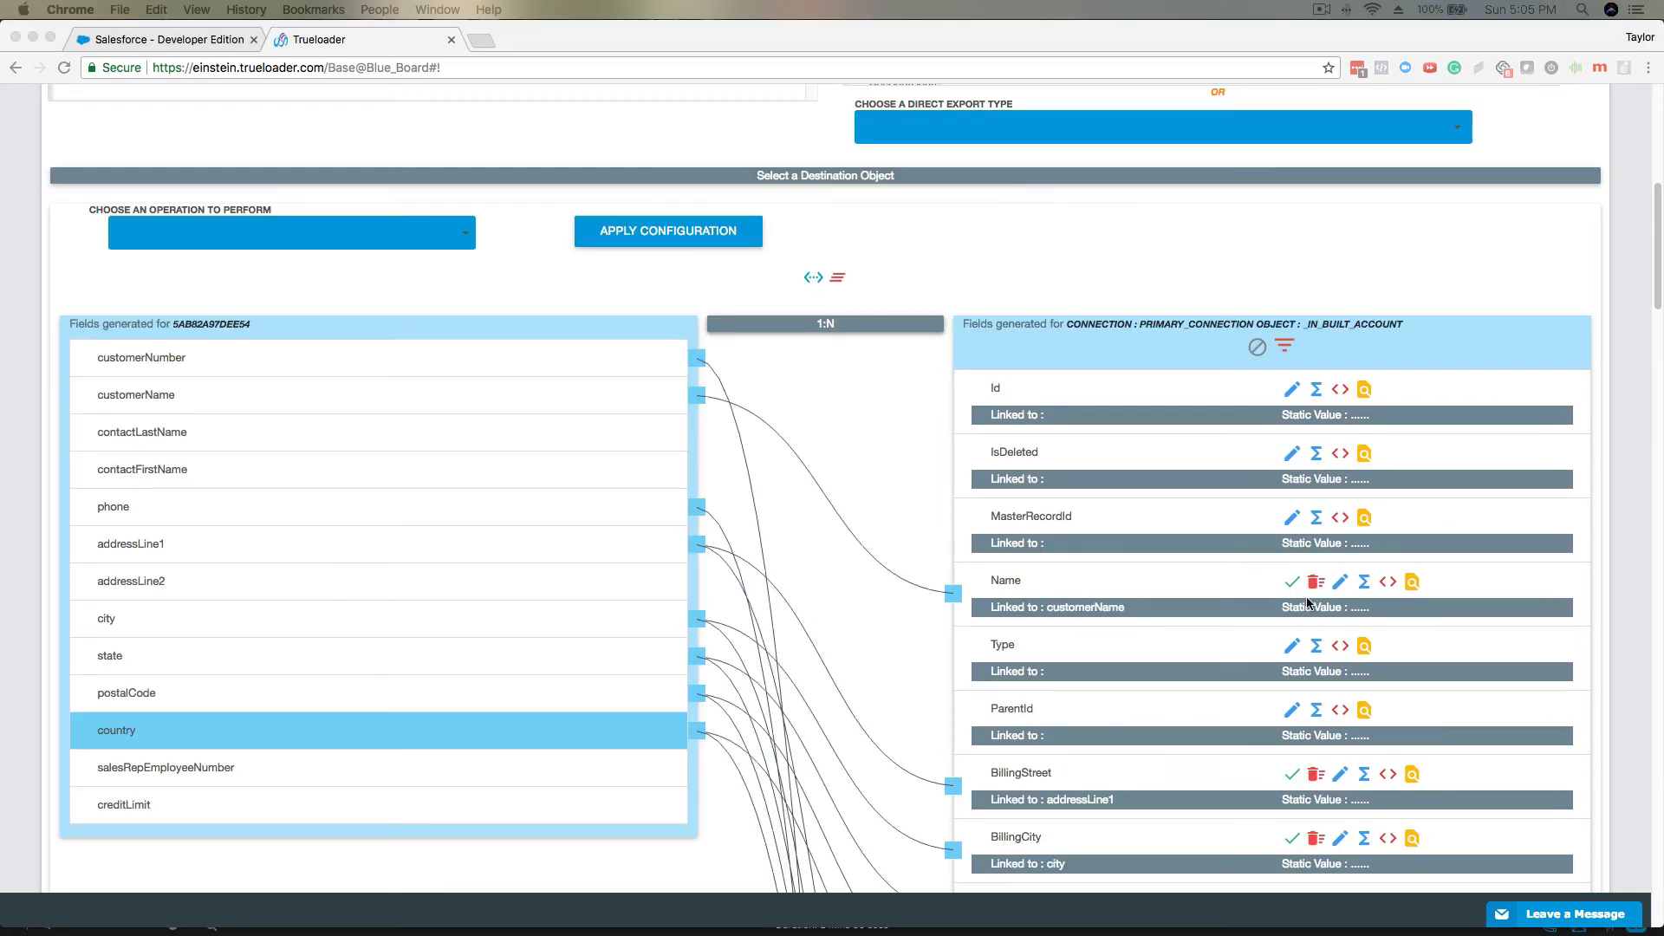
Choose the Use All operation, which updates or creates every record from the source dataset, and apply the mapping configuration.
scroll(846, 500, down, 2)
scroll(846, 501, up, 3)
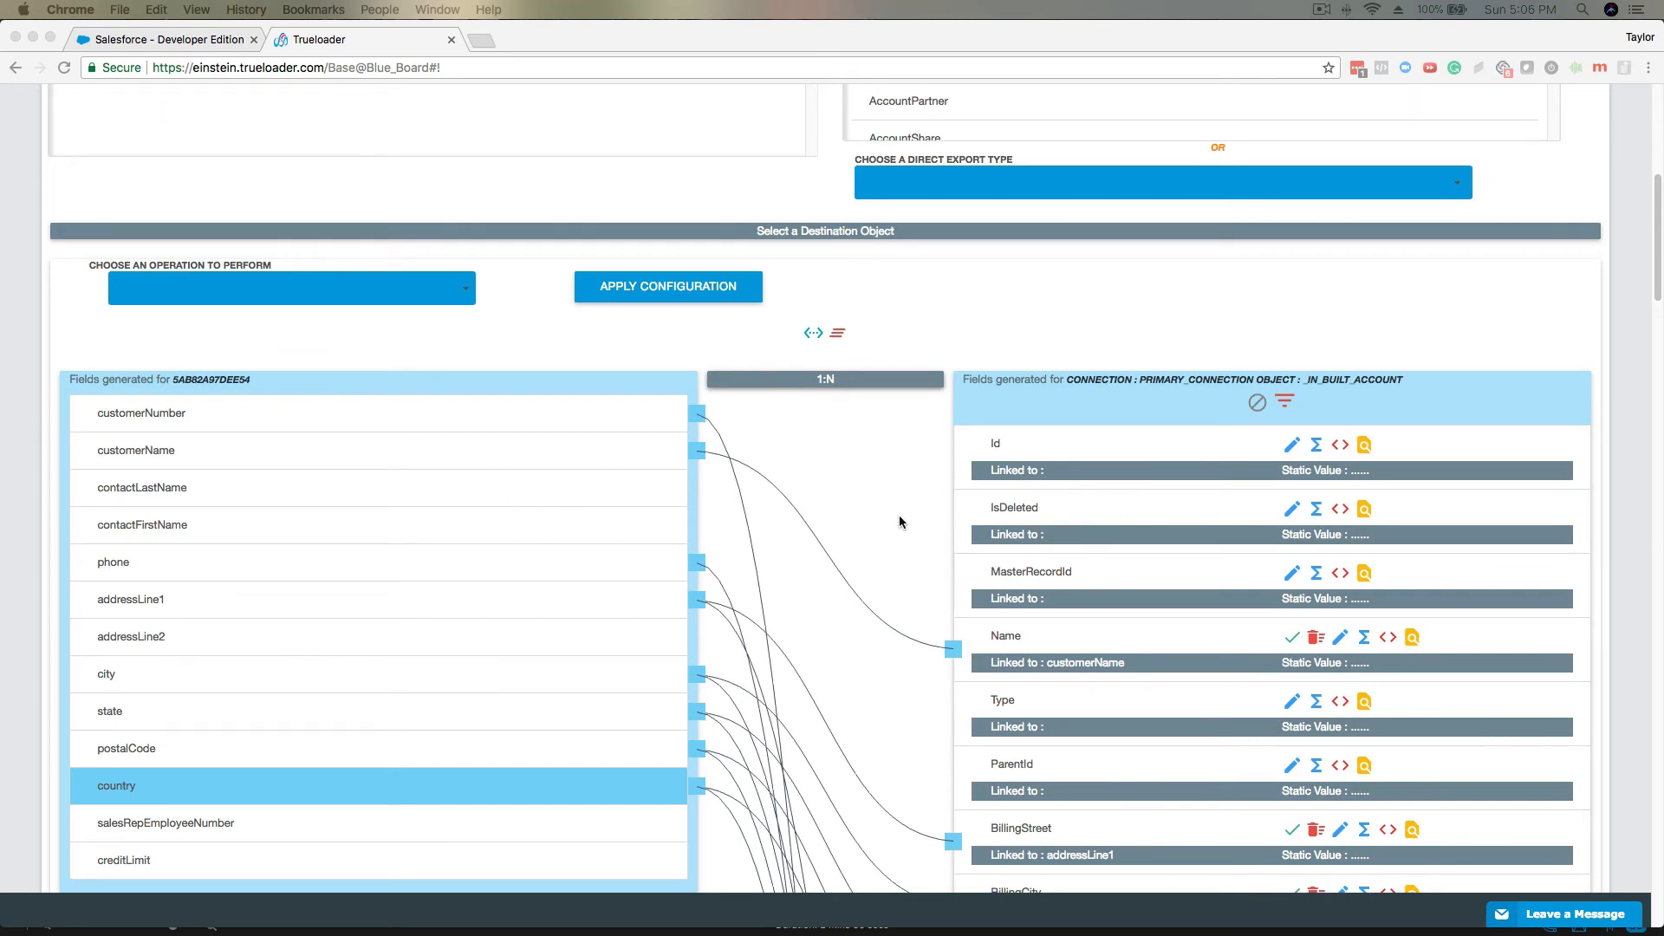
scroll(900, 520, down, 1)
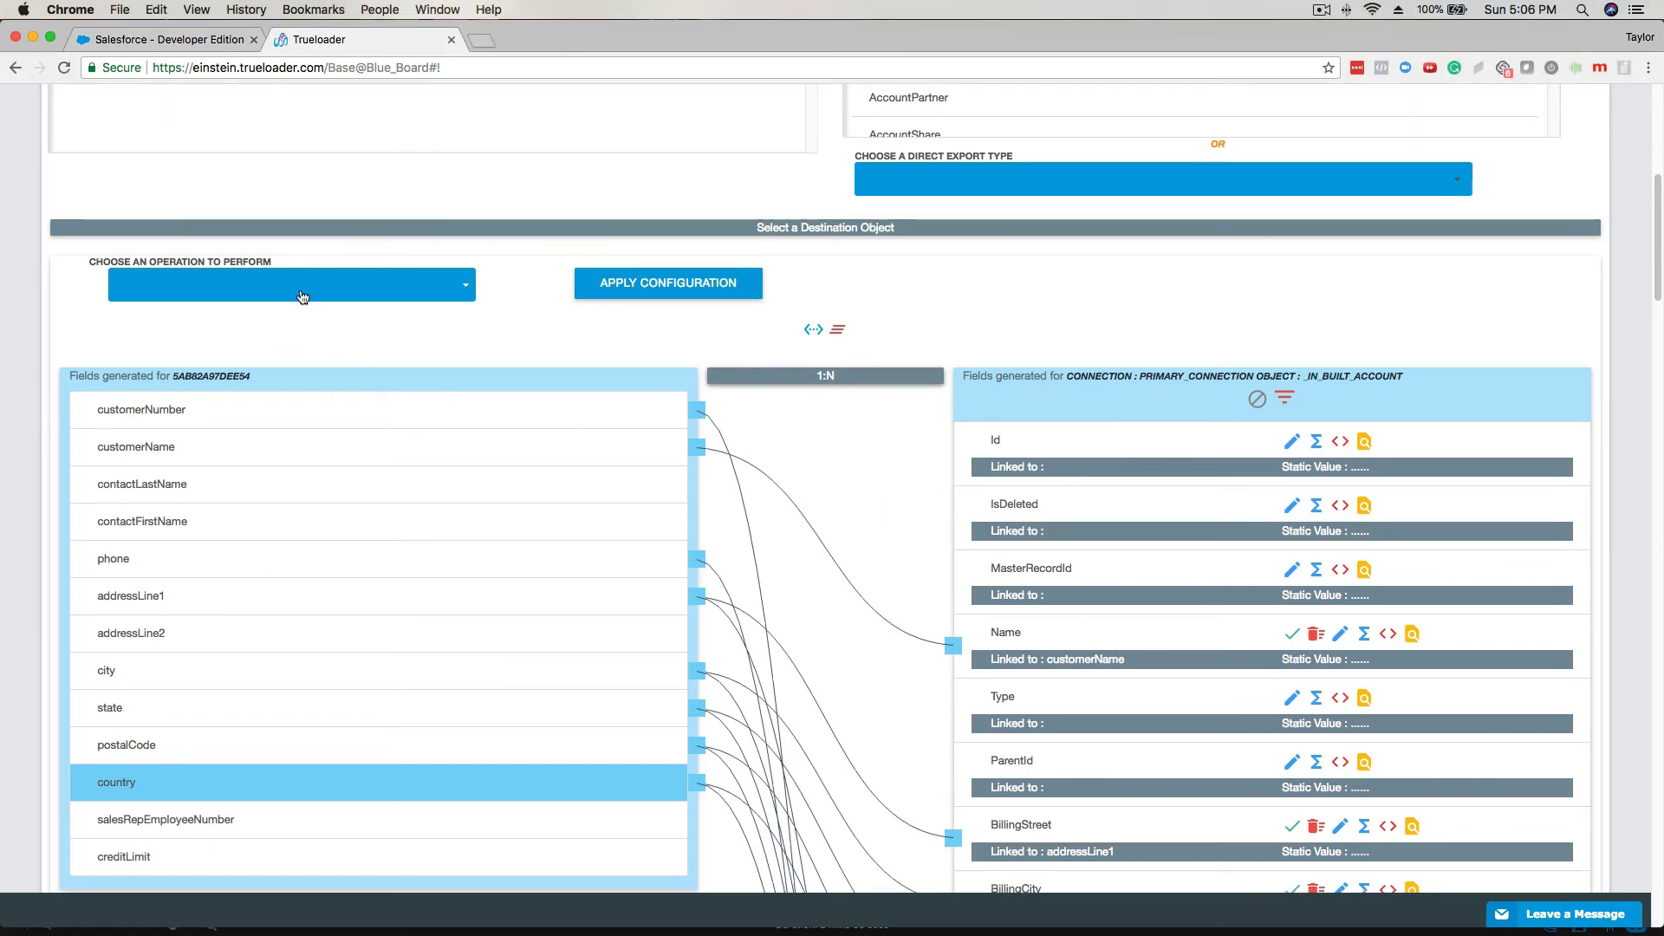
click(350, 295)
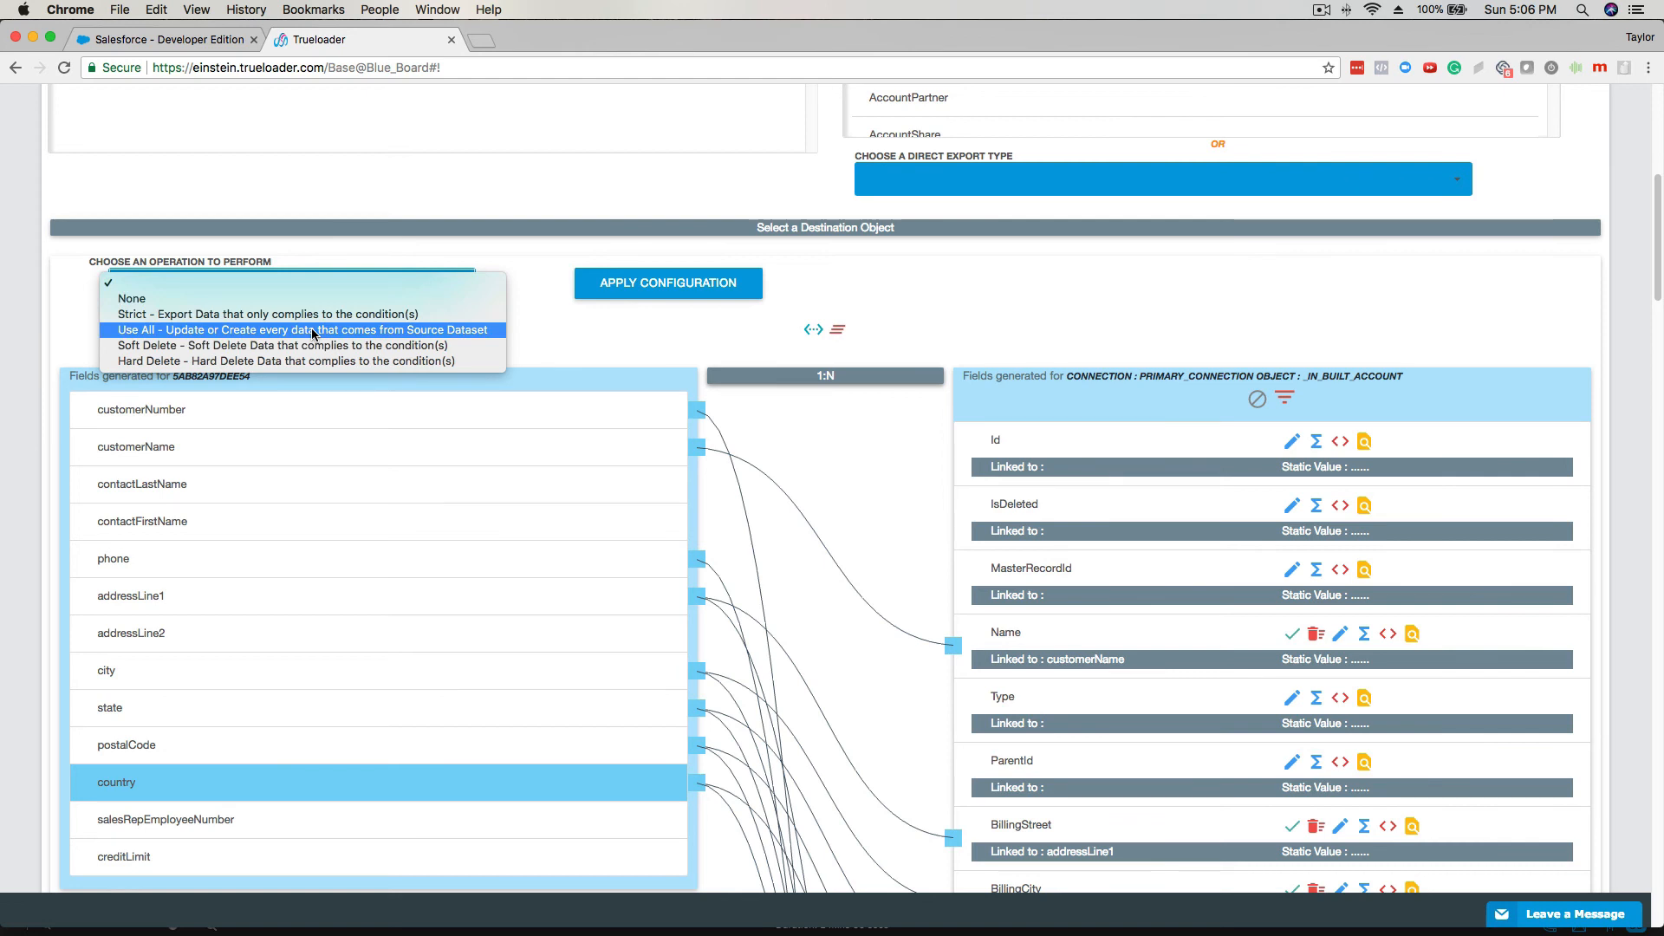
click(266, 333)
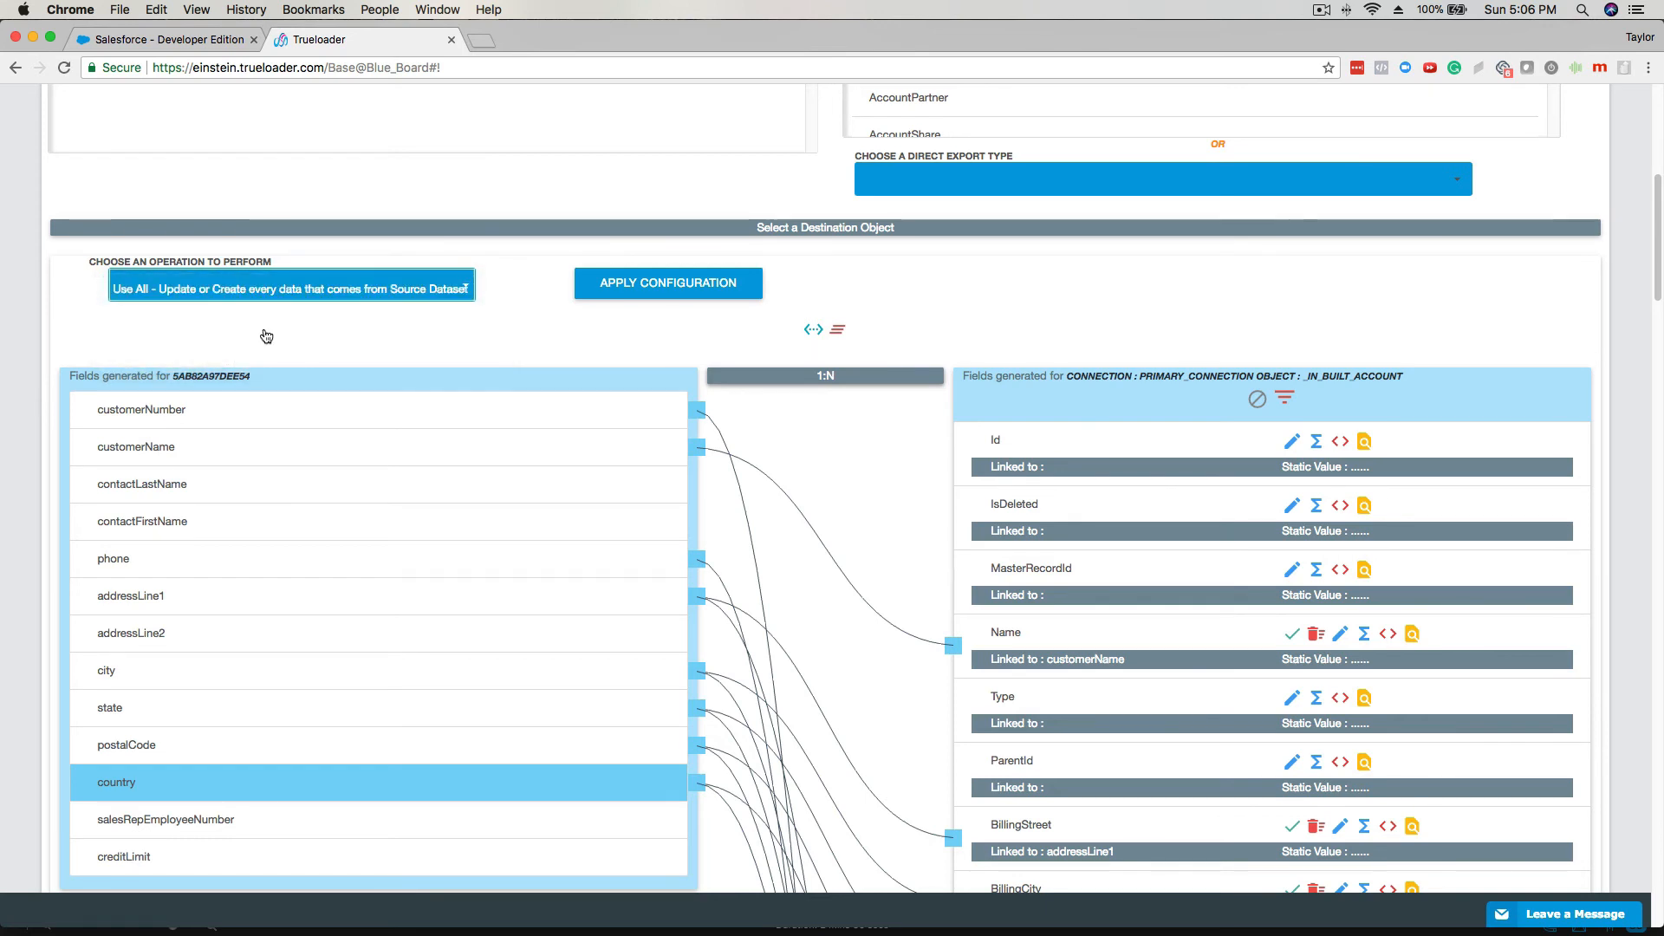
click(580, 337)
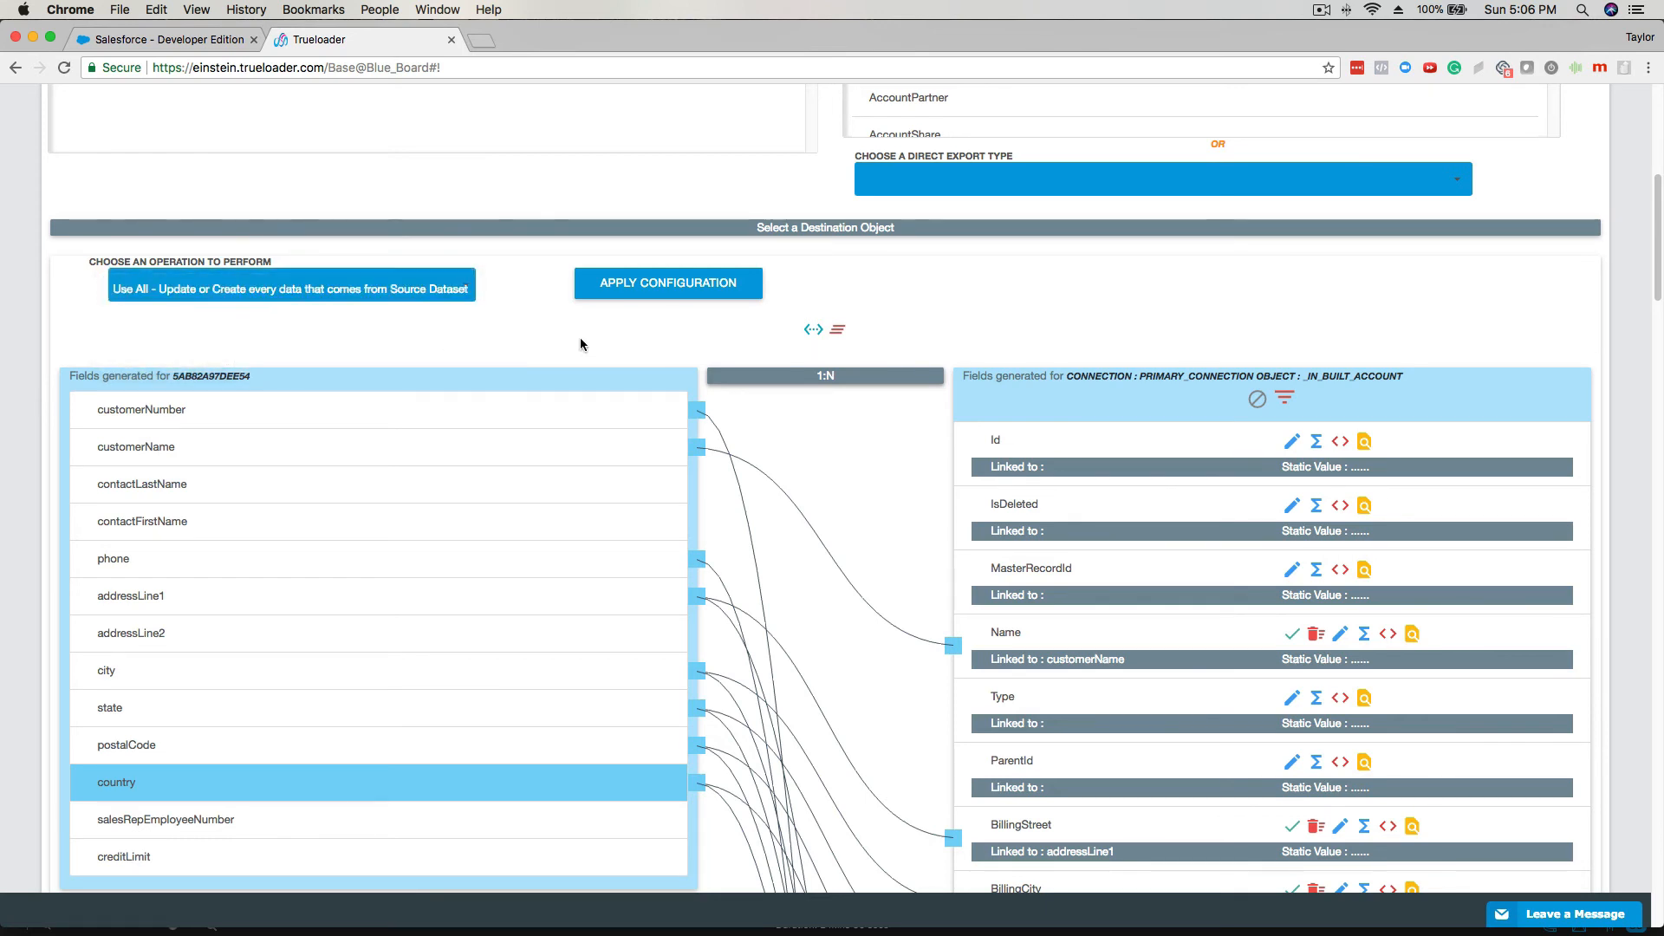
click(636, 295)
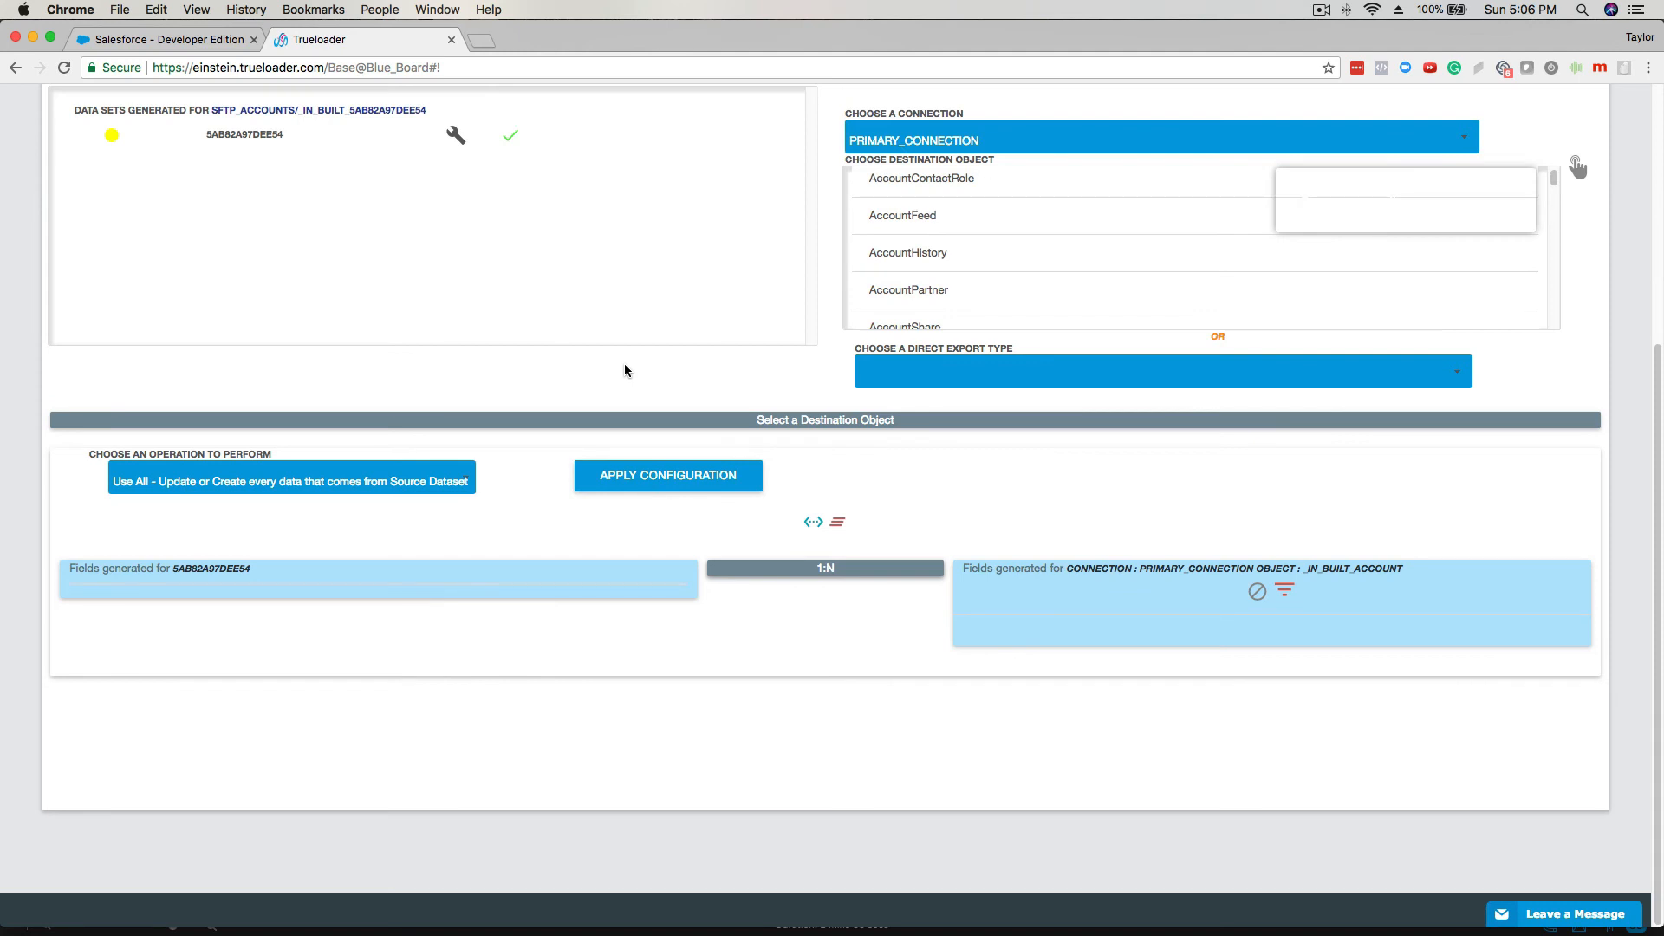
Save the transformation under the name create_accounts_from_csv_data_files and deploy it.
scroll(627, 369, up, 5)
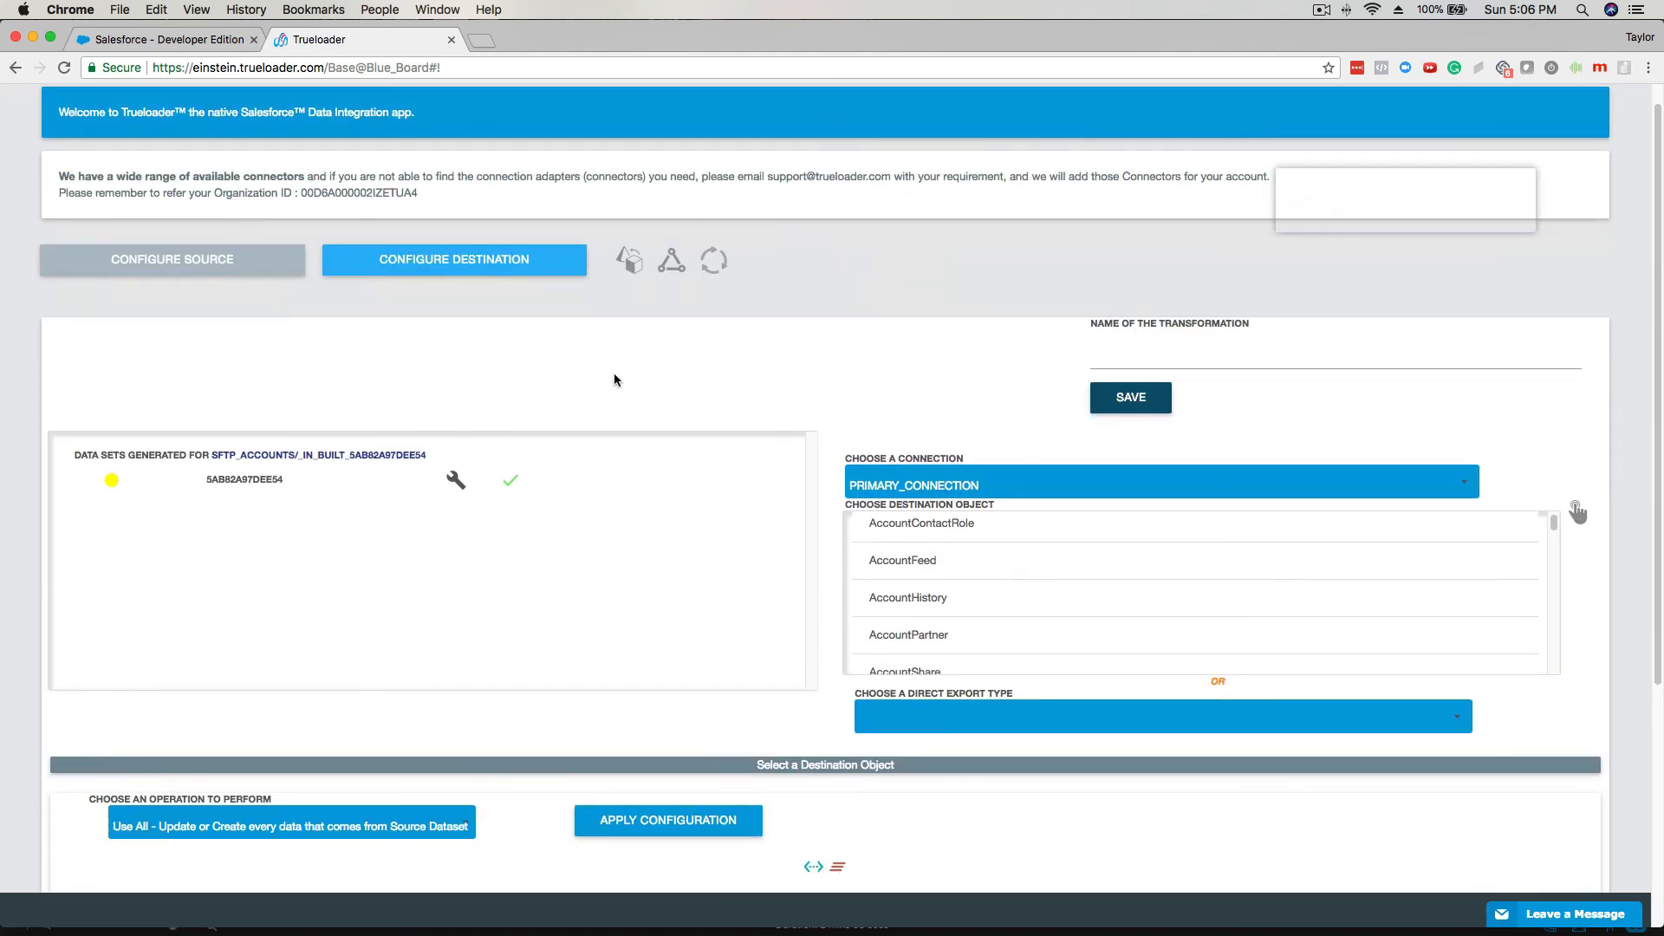
scroll(923, 361, up, 1)
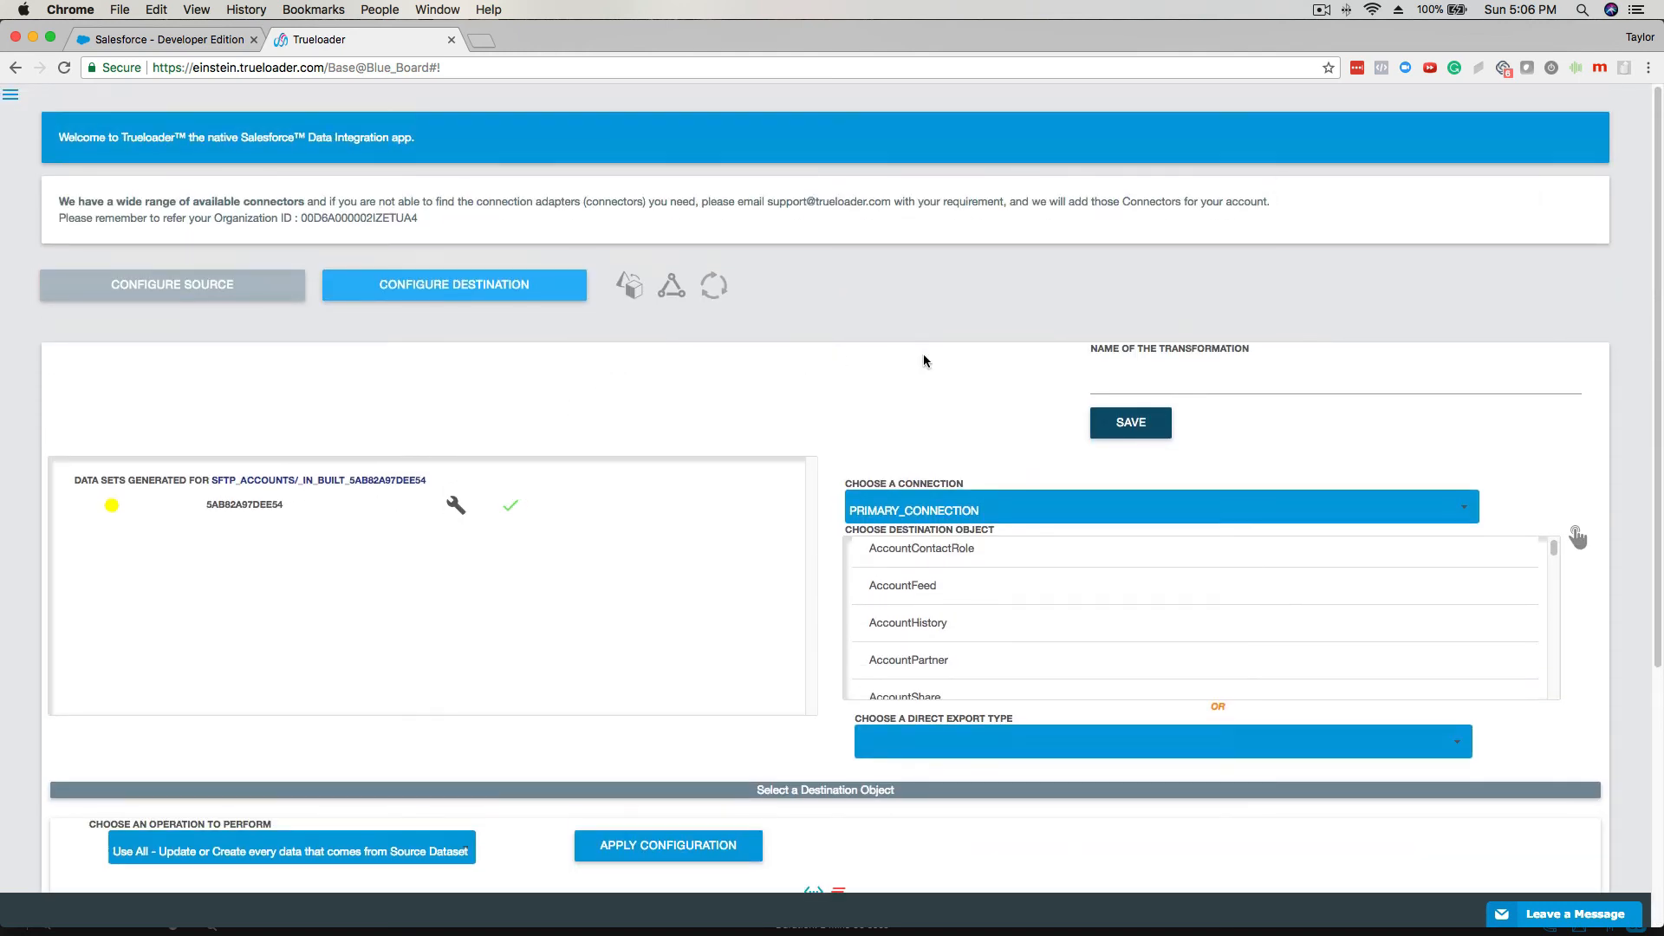
click(1131, 382)
text(create_accounts_from_csv_data_files)
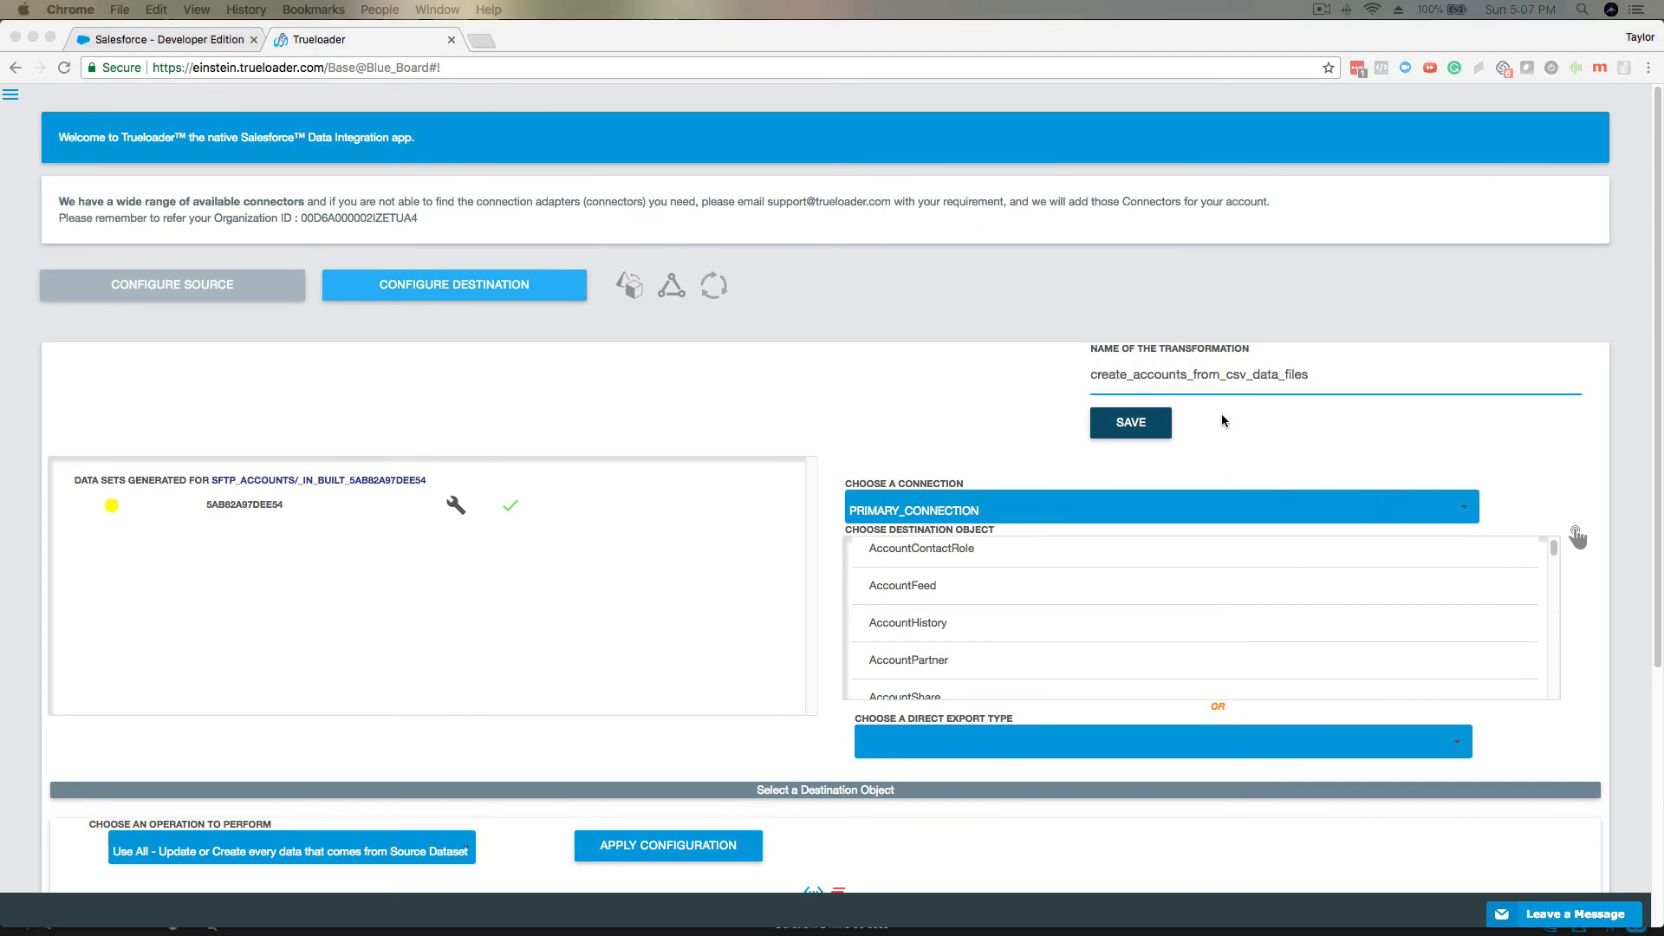
click(1140, 426)
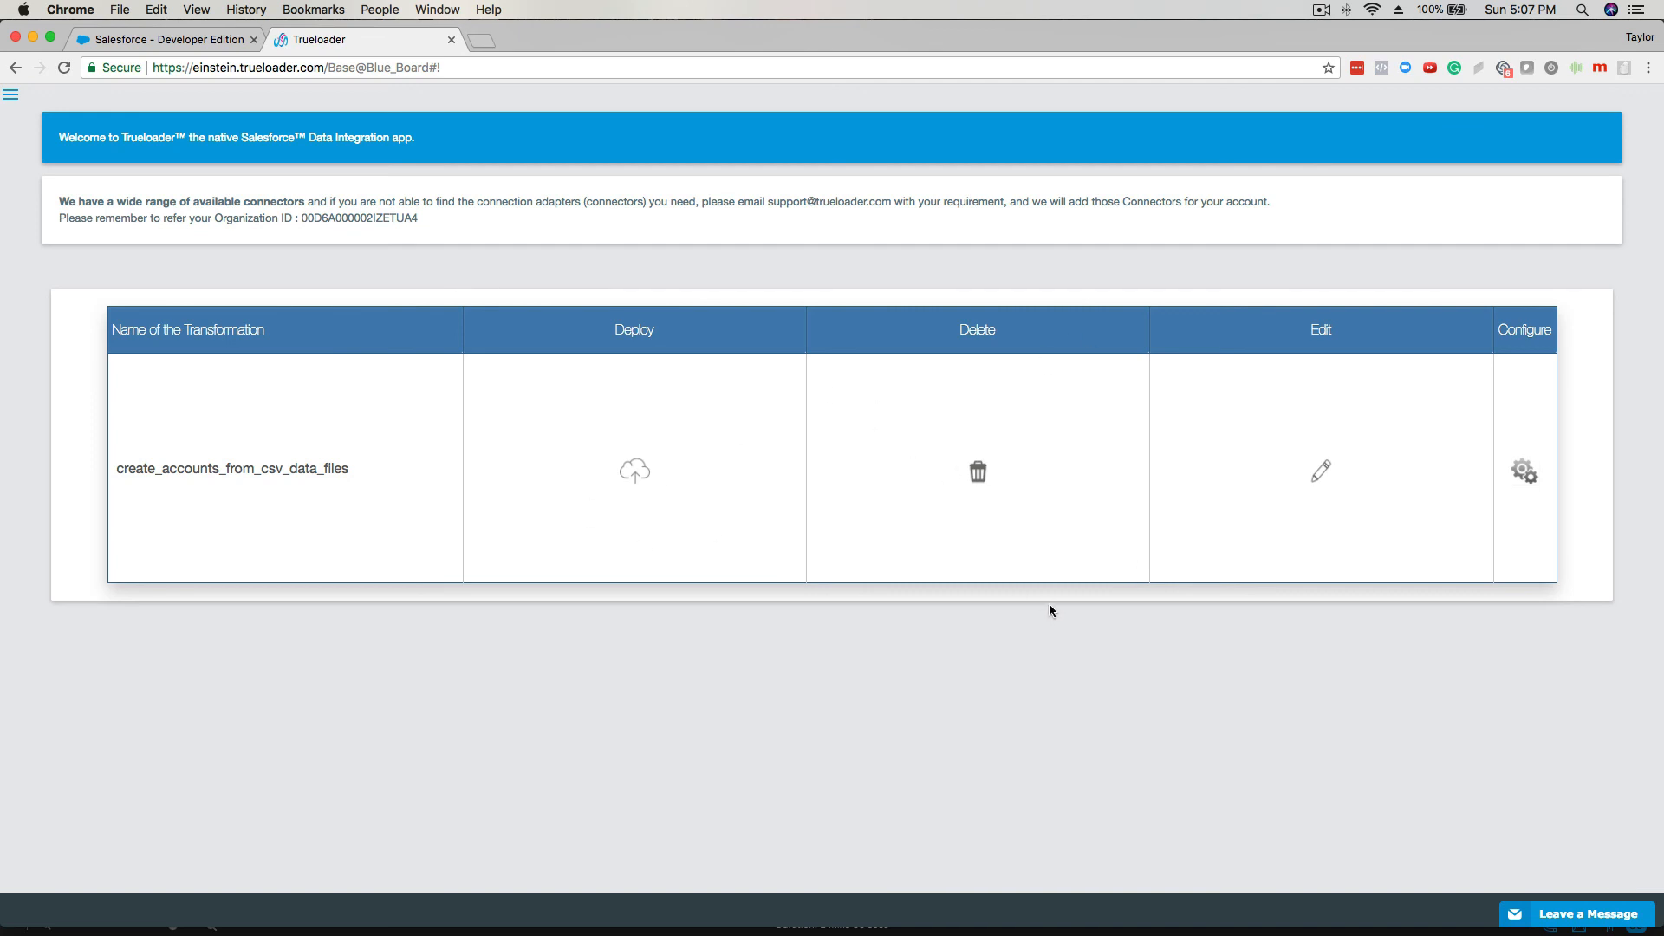
click(637, 473)
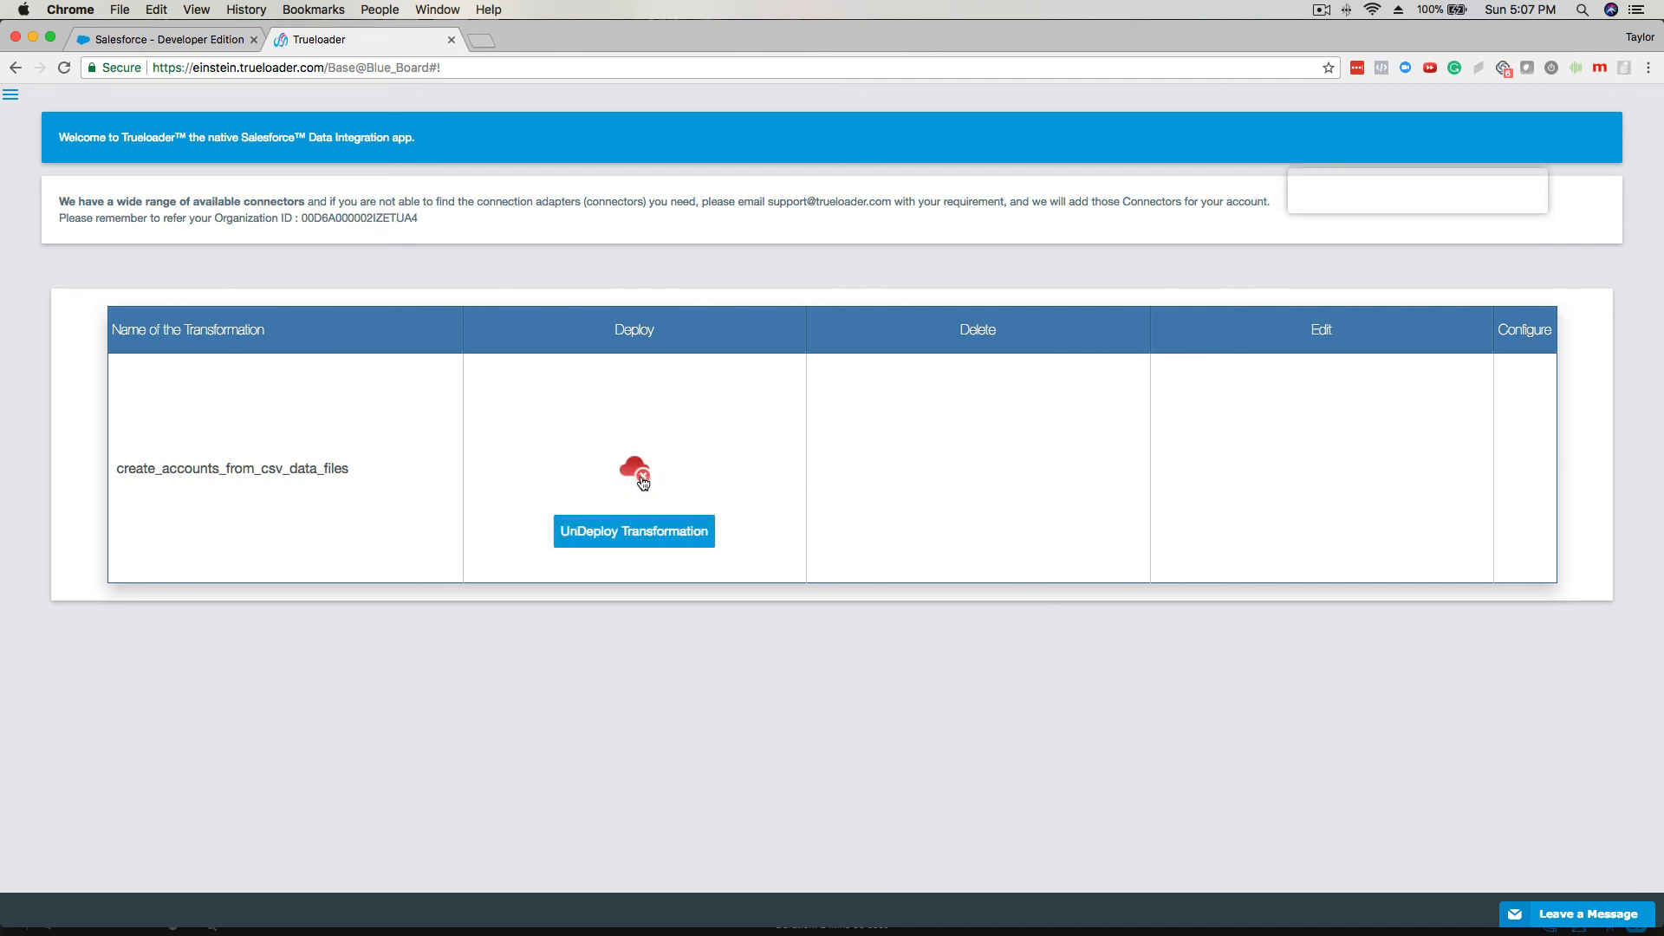
Run the deployed create_accounts_from_csv_data_files transformation and view the most recent log in its log history.
click(11, 93)
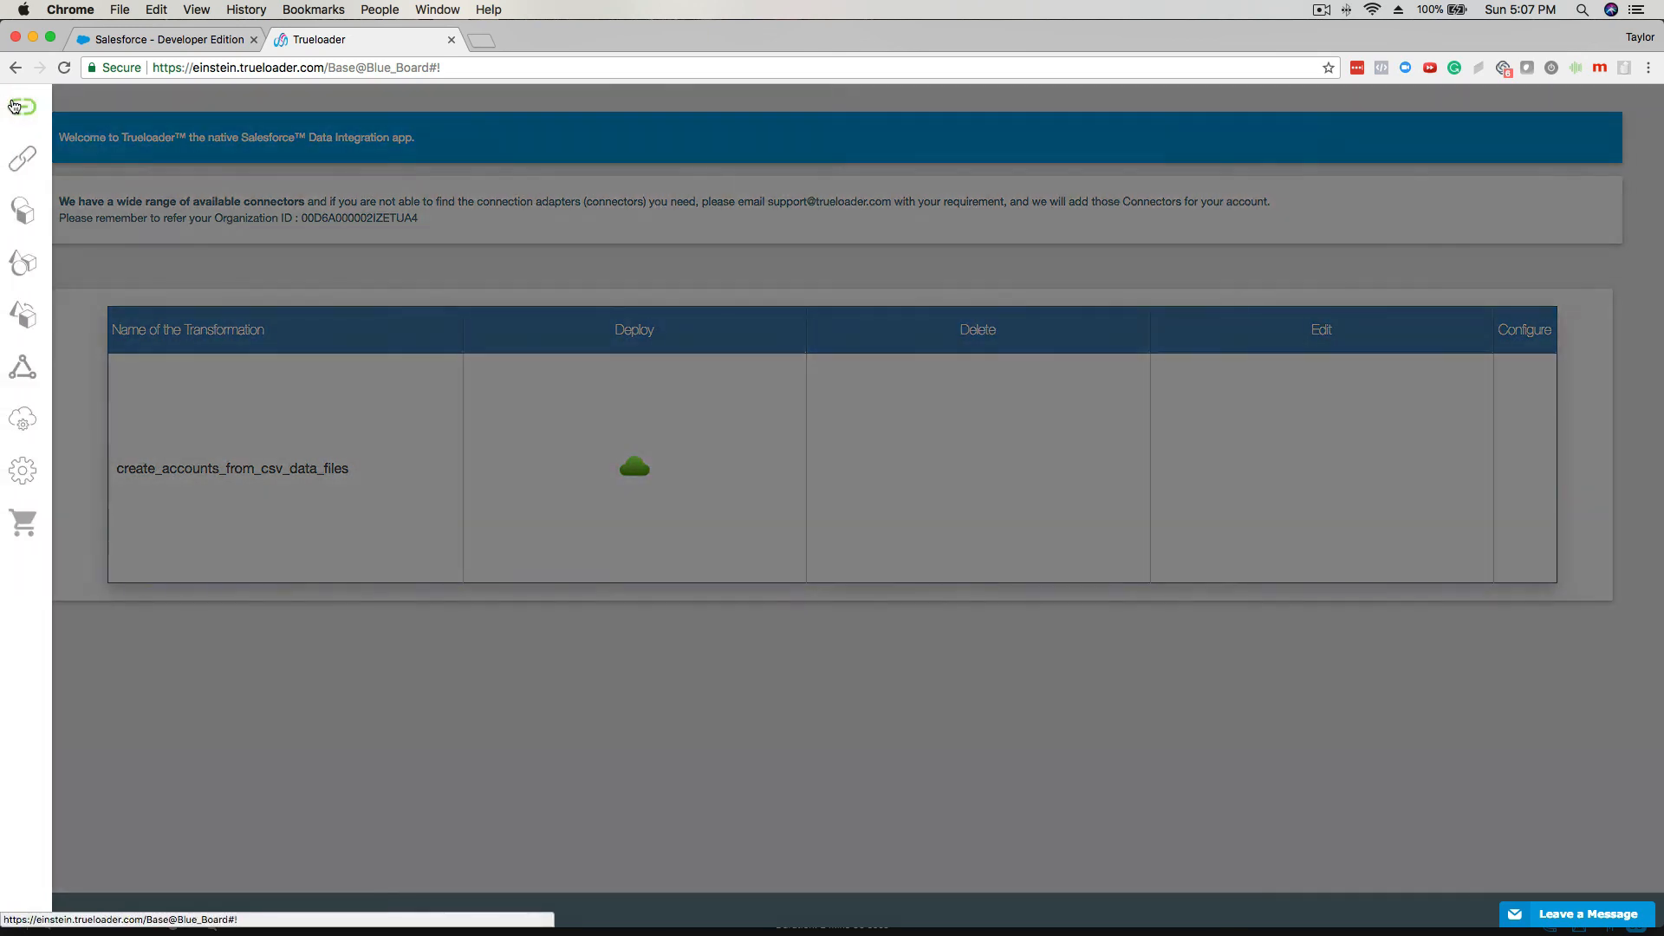
click(26, 420)
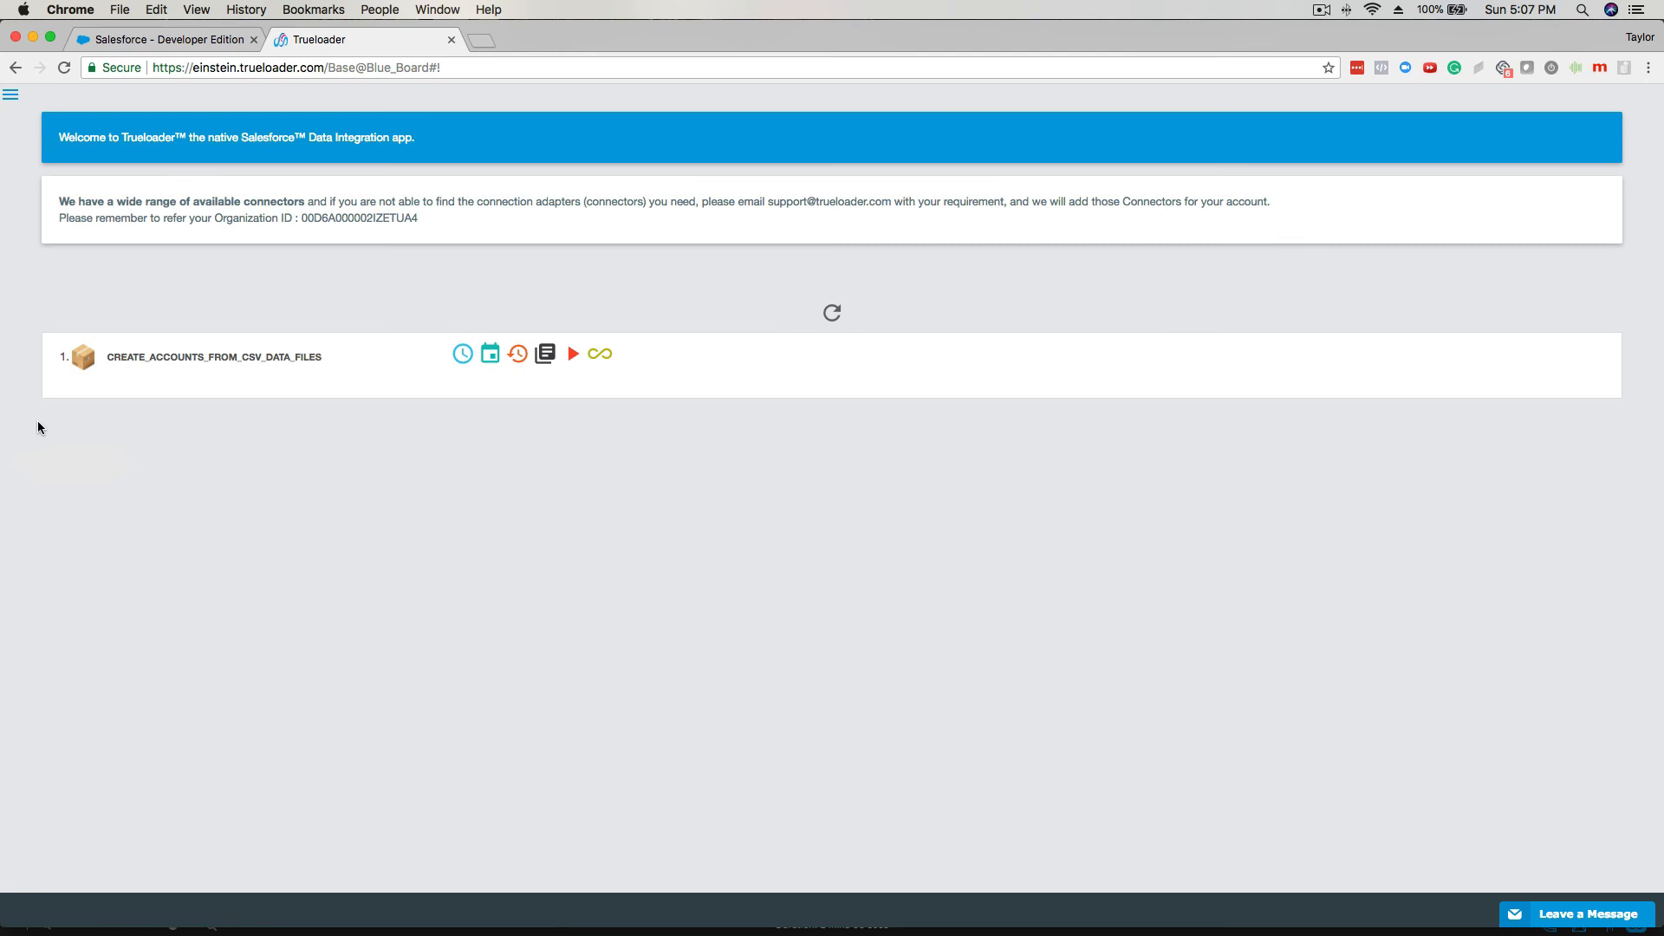
click(573, 354)
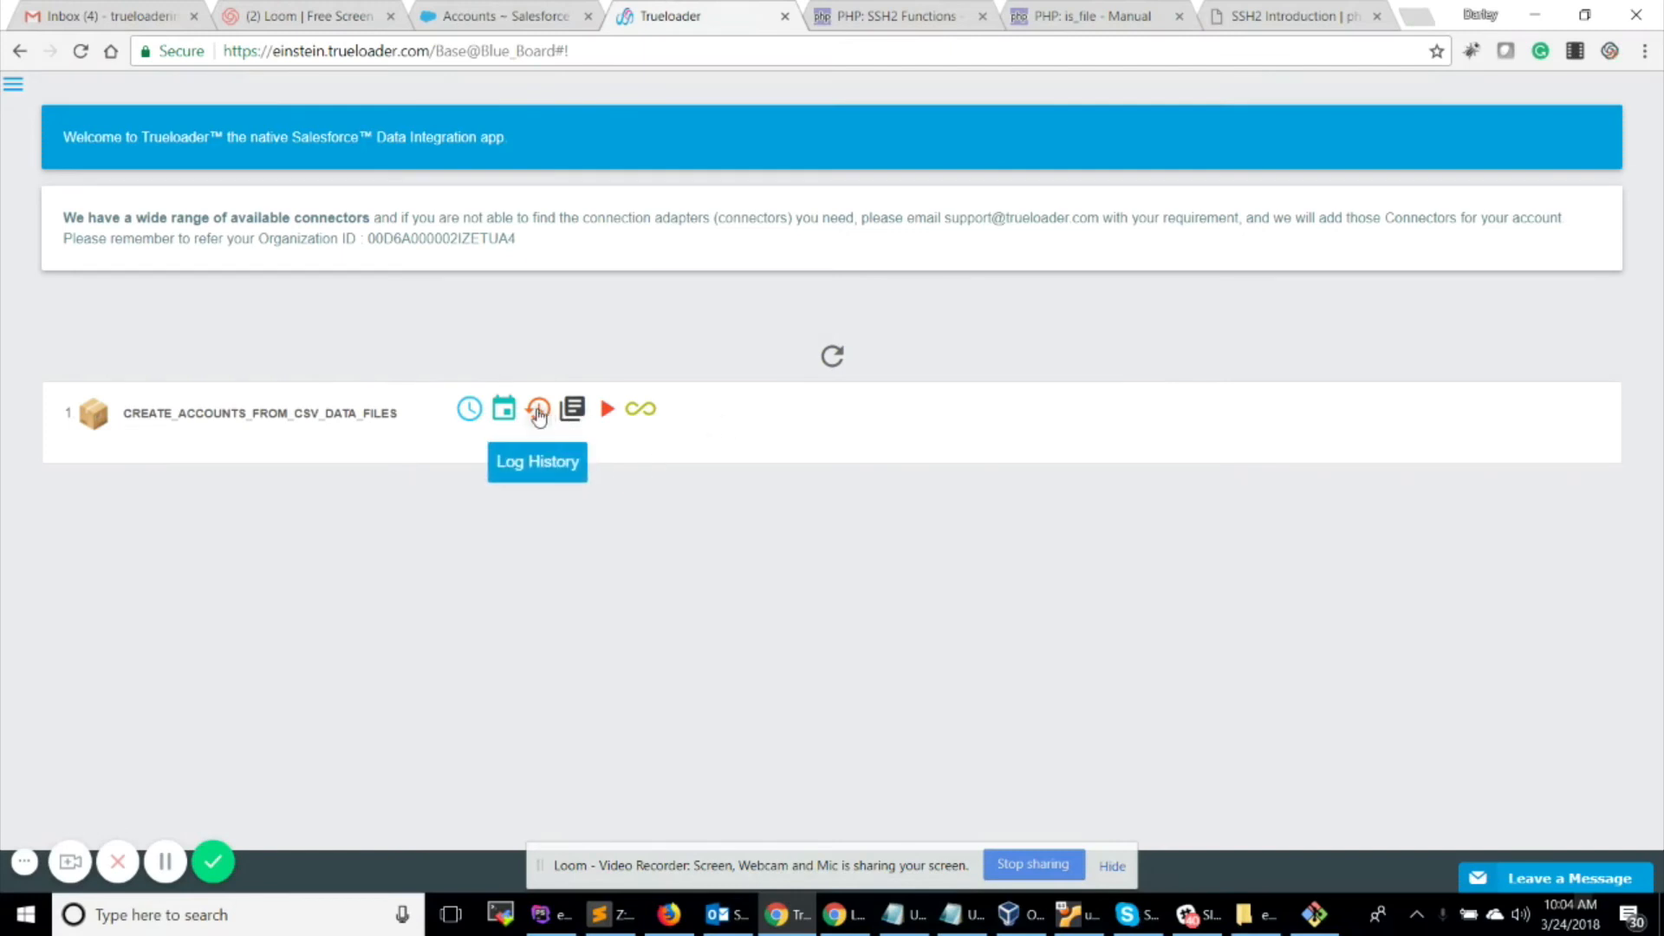
click(538, 412)
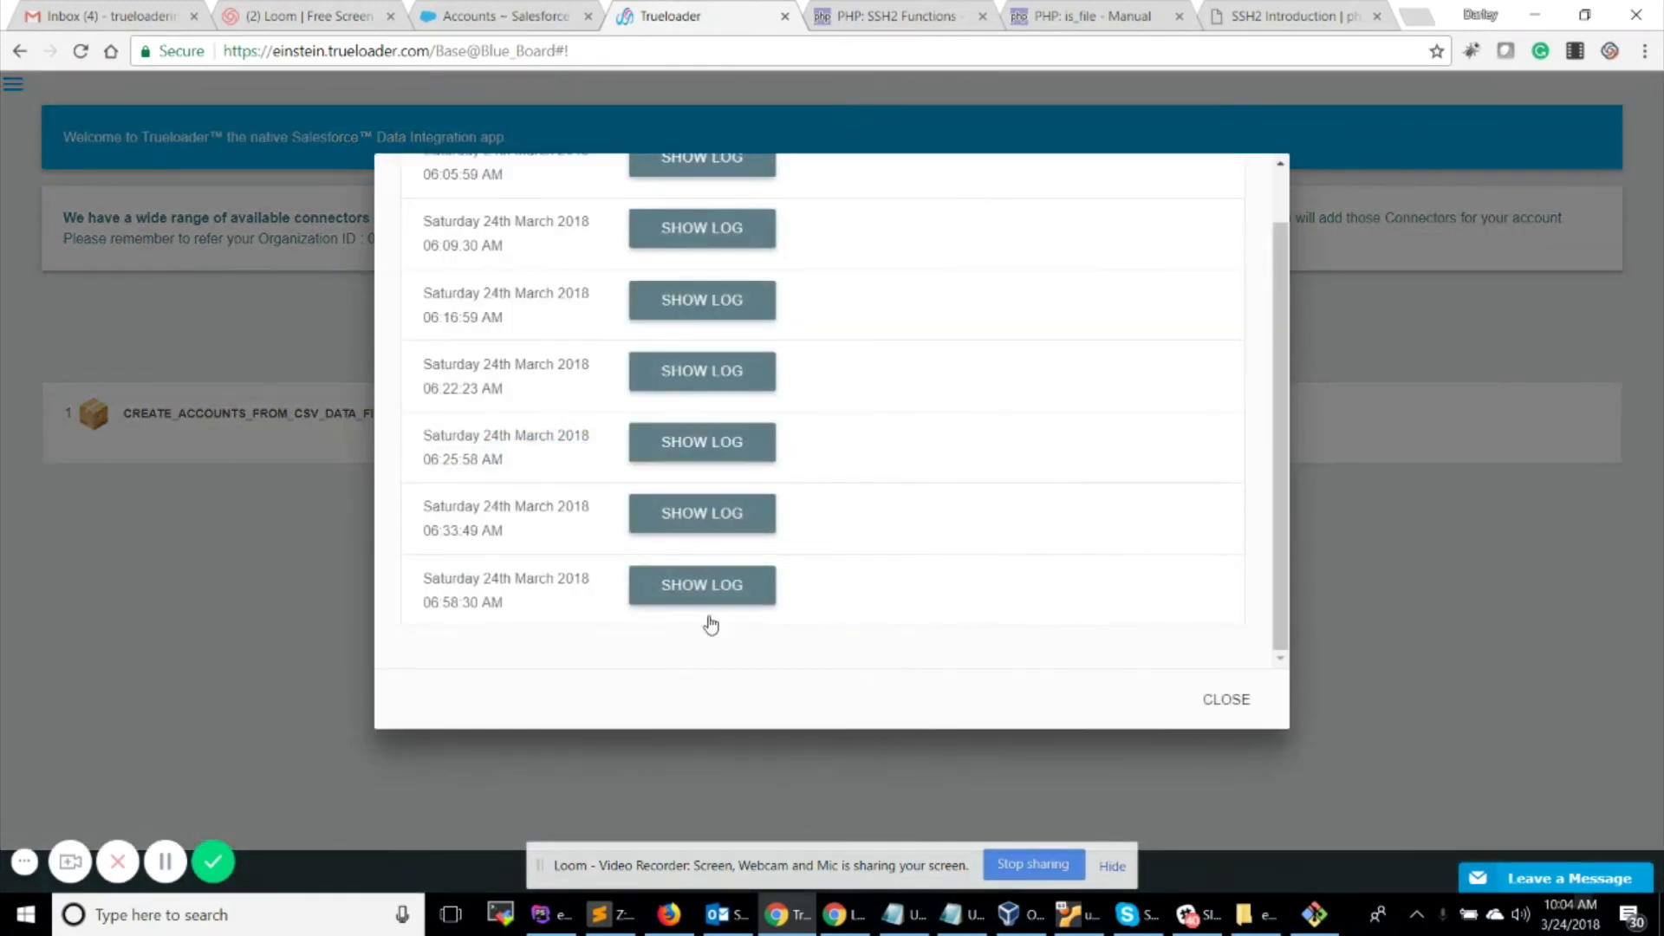
click(700, 586)
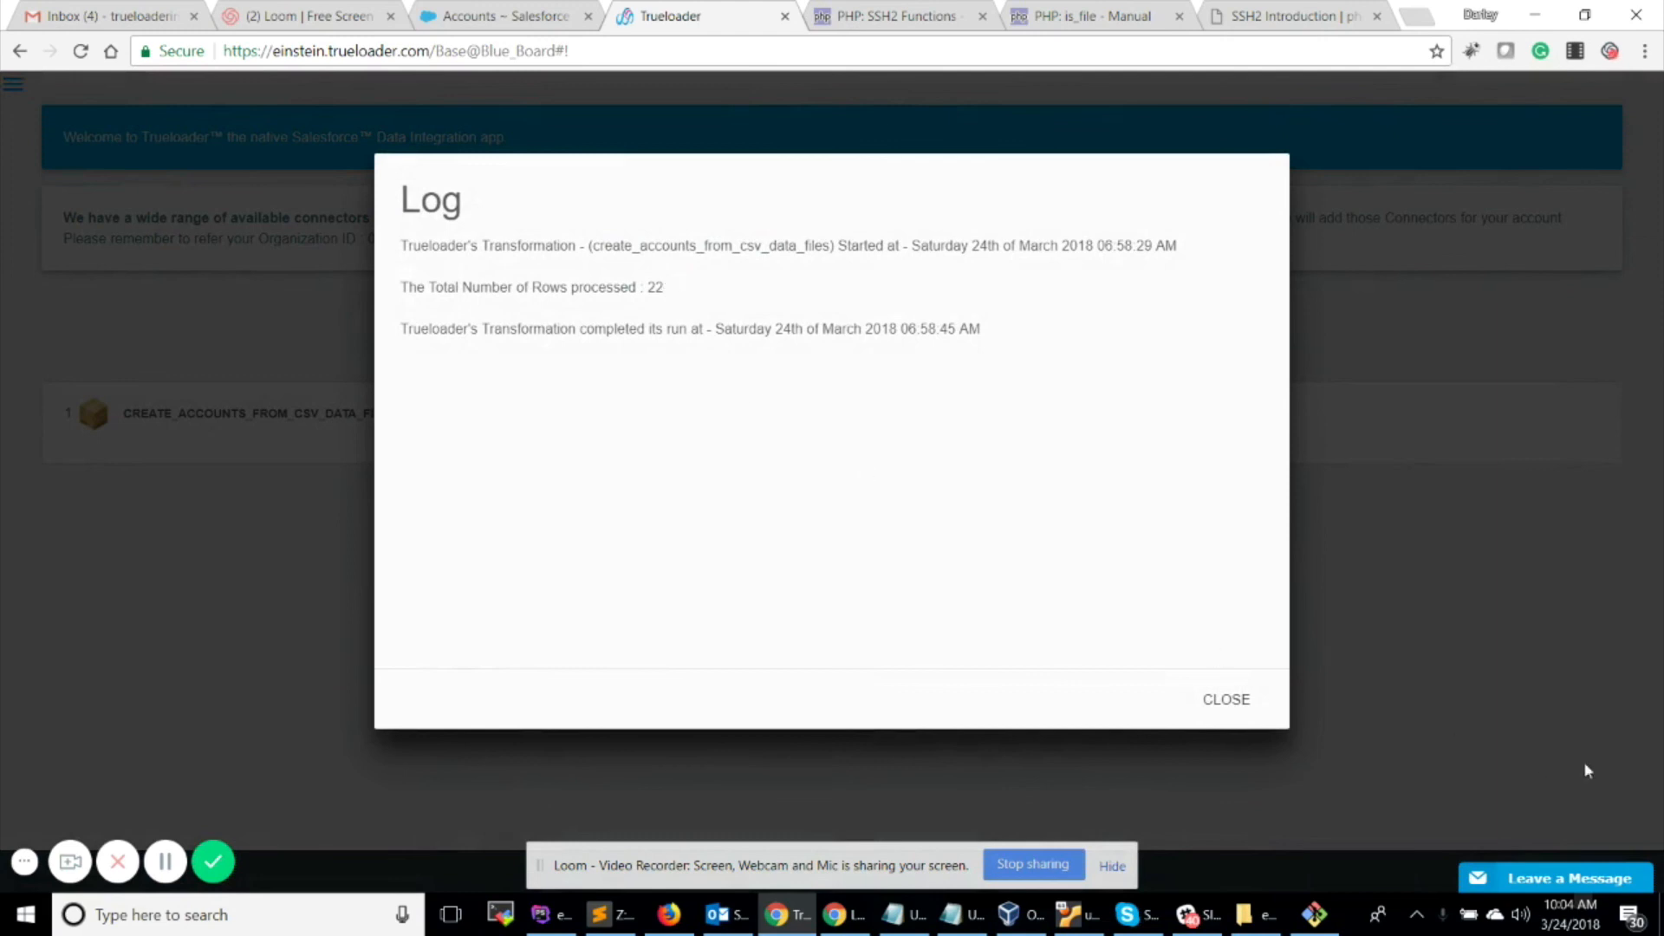
Switch to Salesforce and examine the My Accounts list down to its last record to check the imported accounts.
click(494, 16)
click(339, 175)
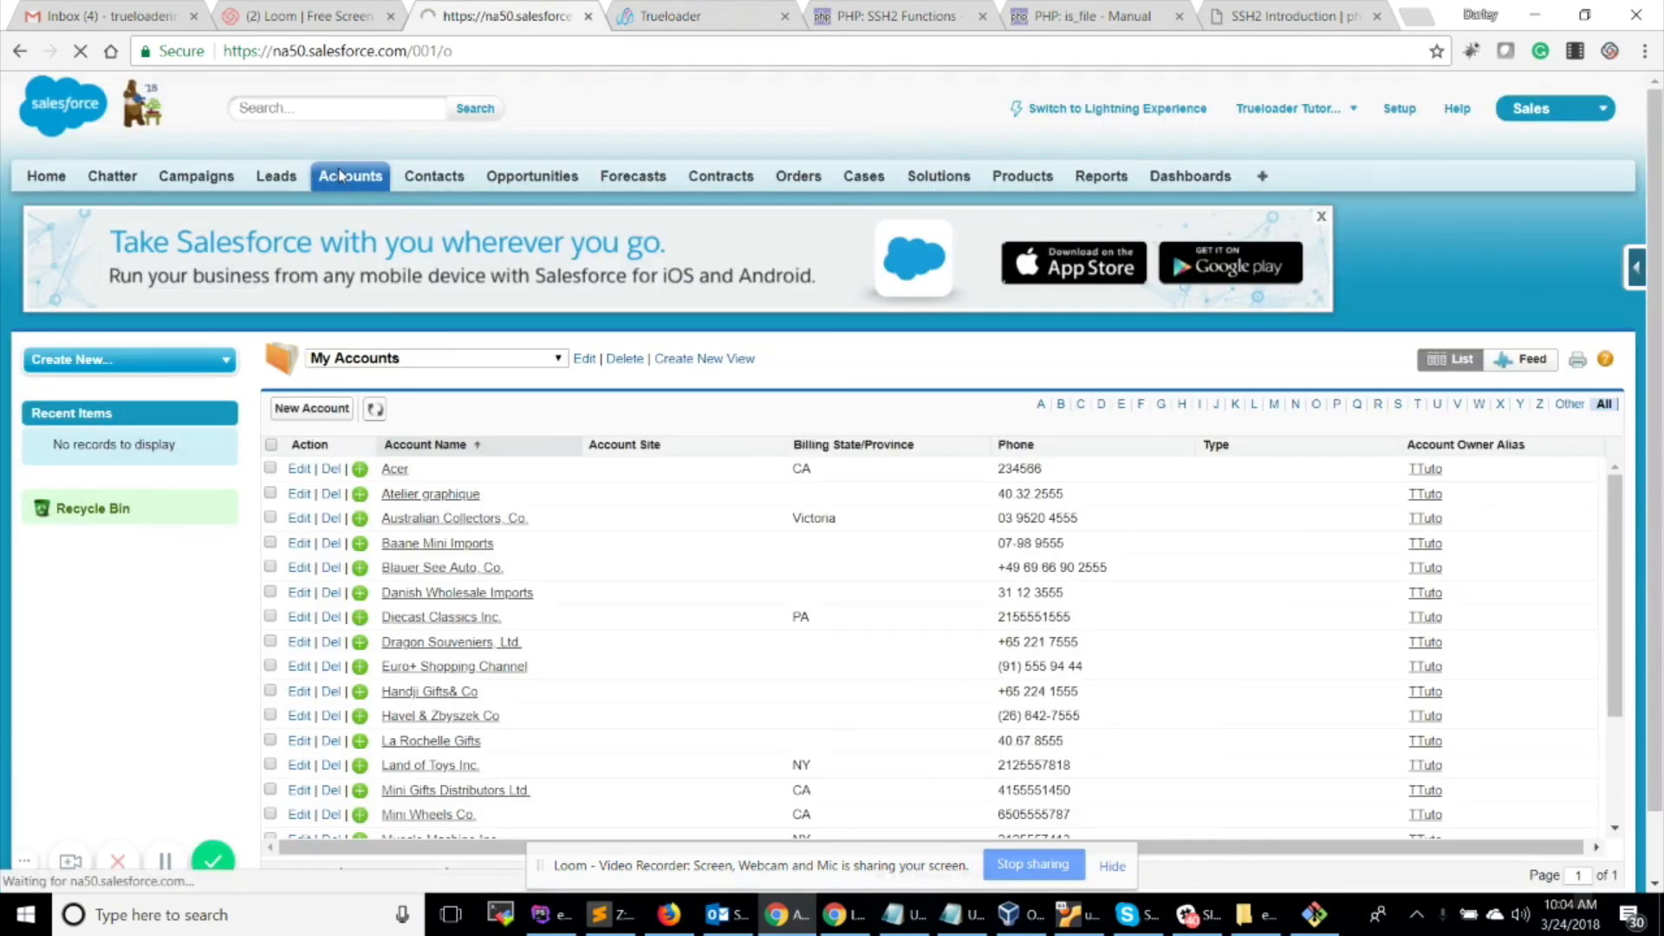
click(562, 423)
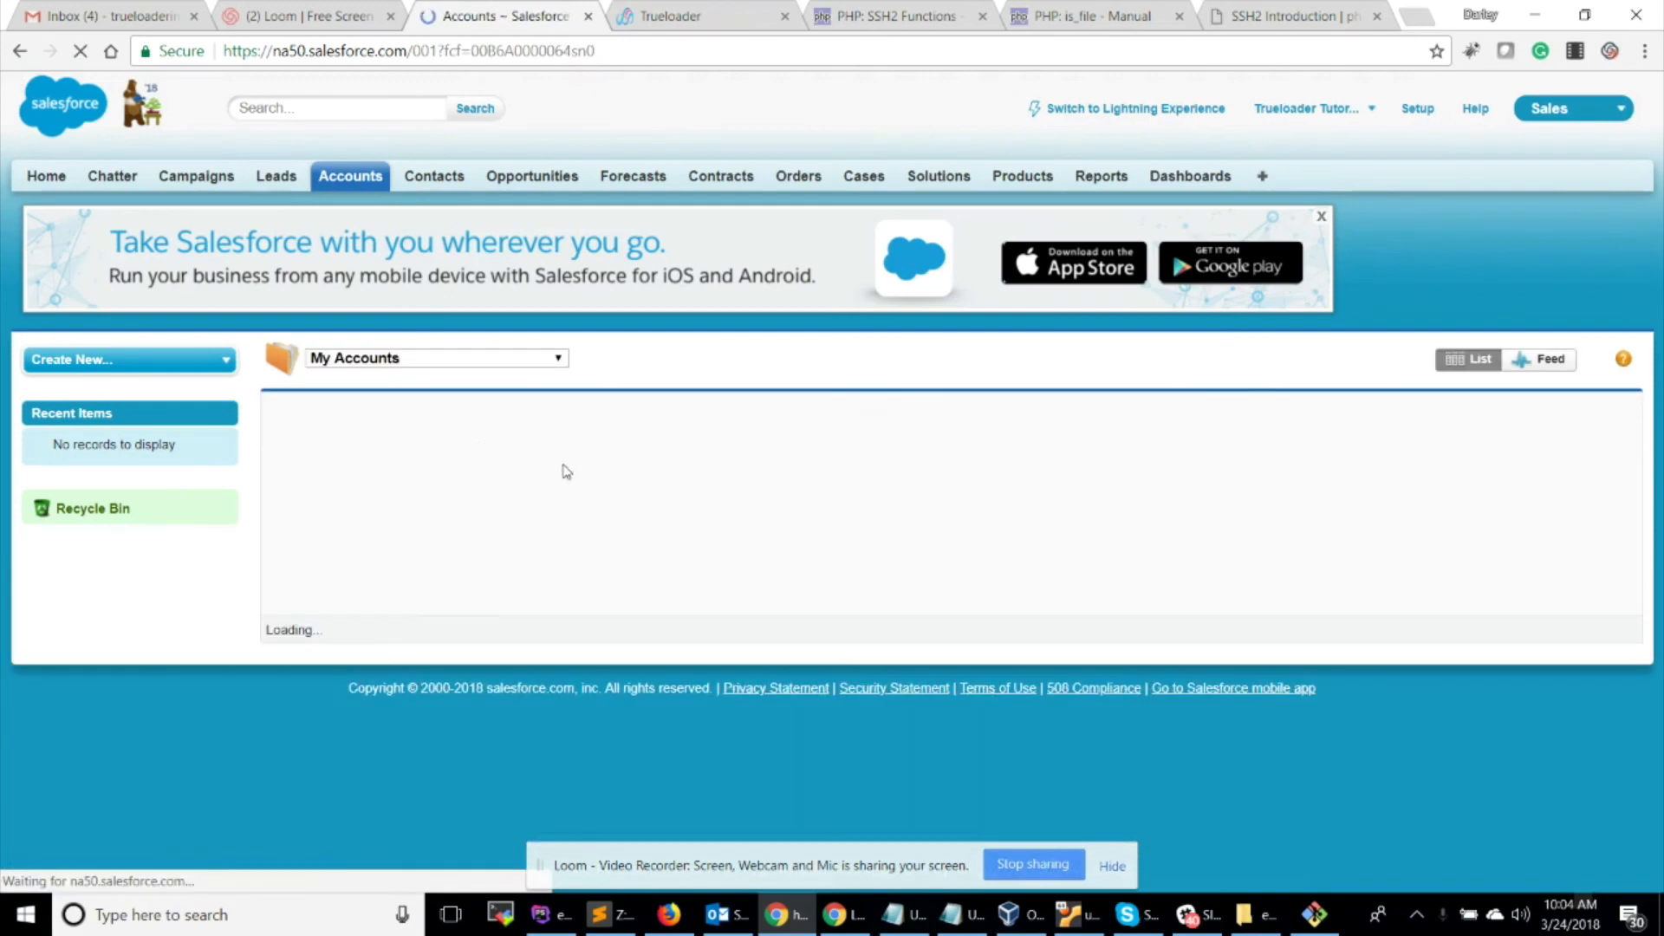
scroll(362, 706, down, 2)
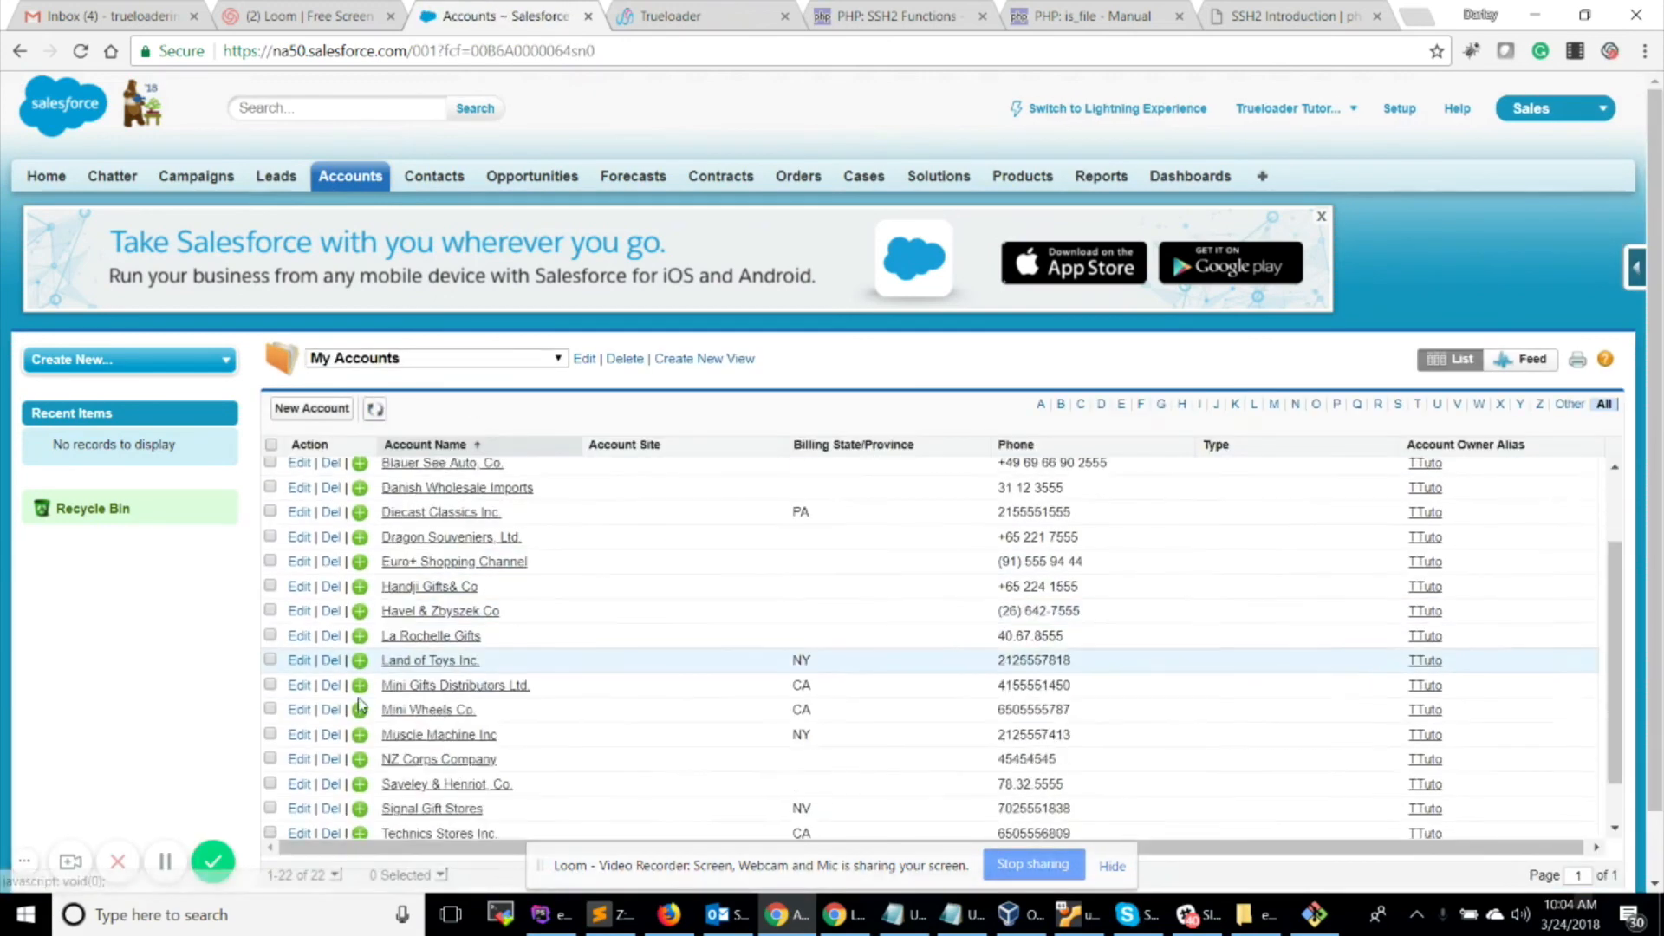
scroll(361, 706, down, 1)
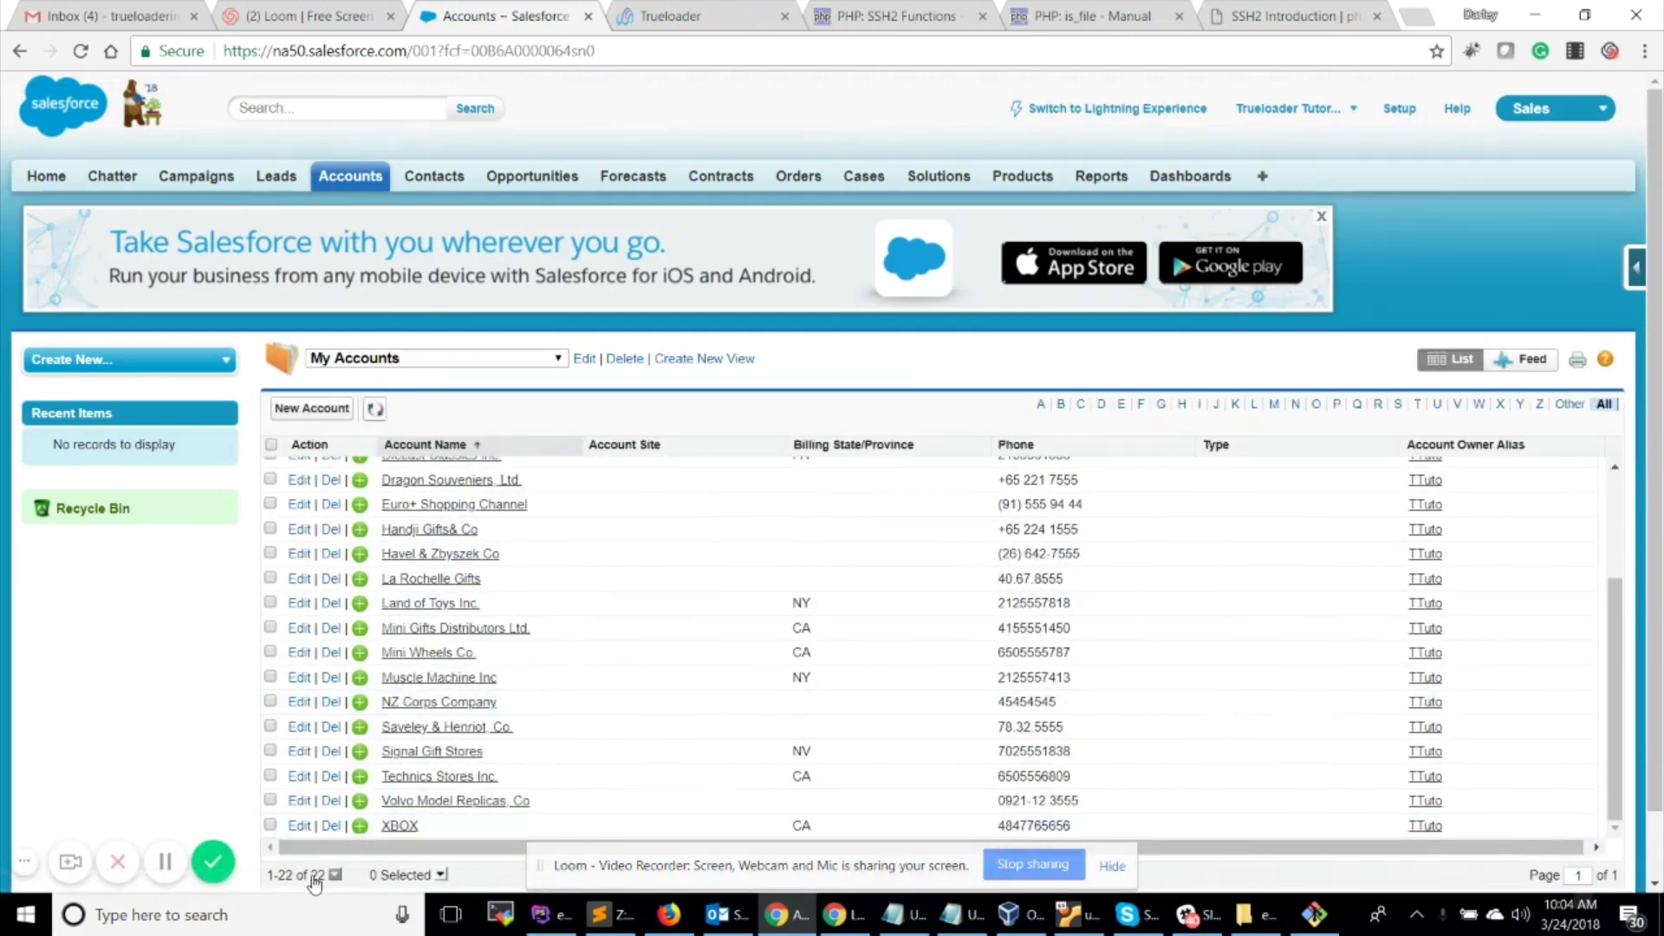
click(340, 176)
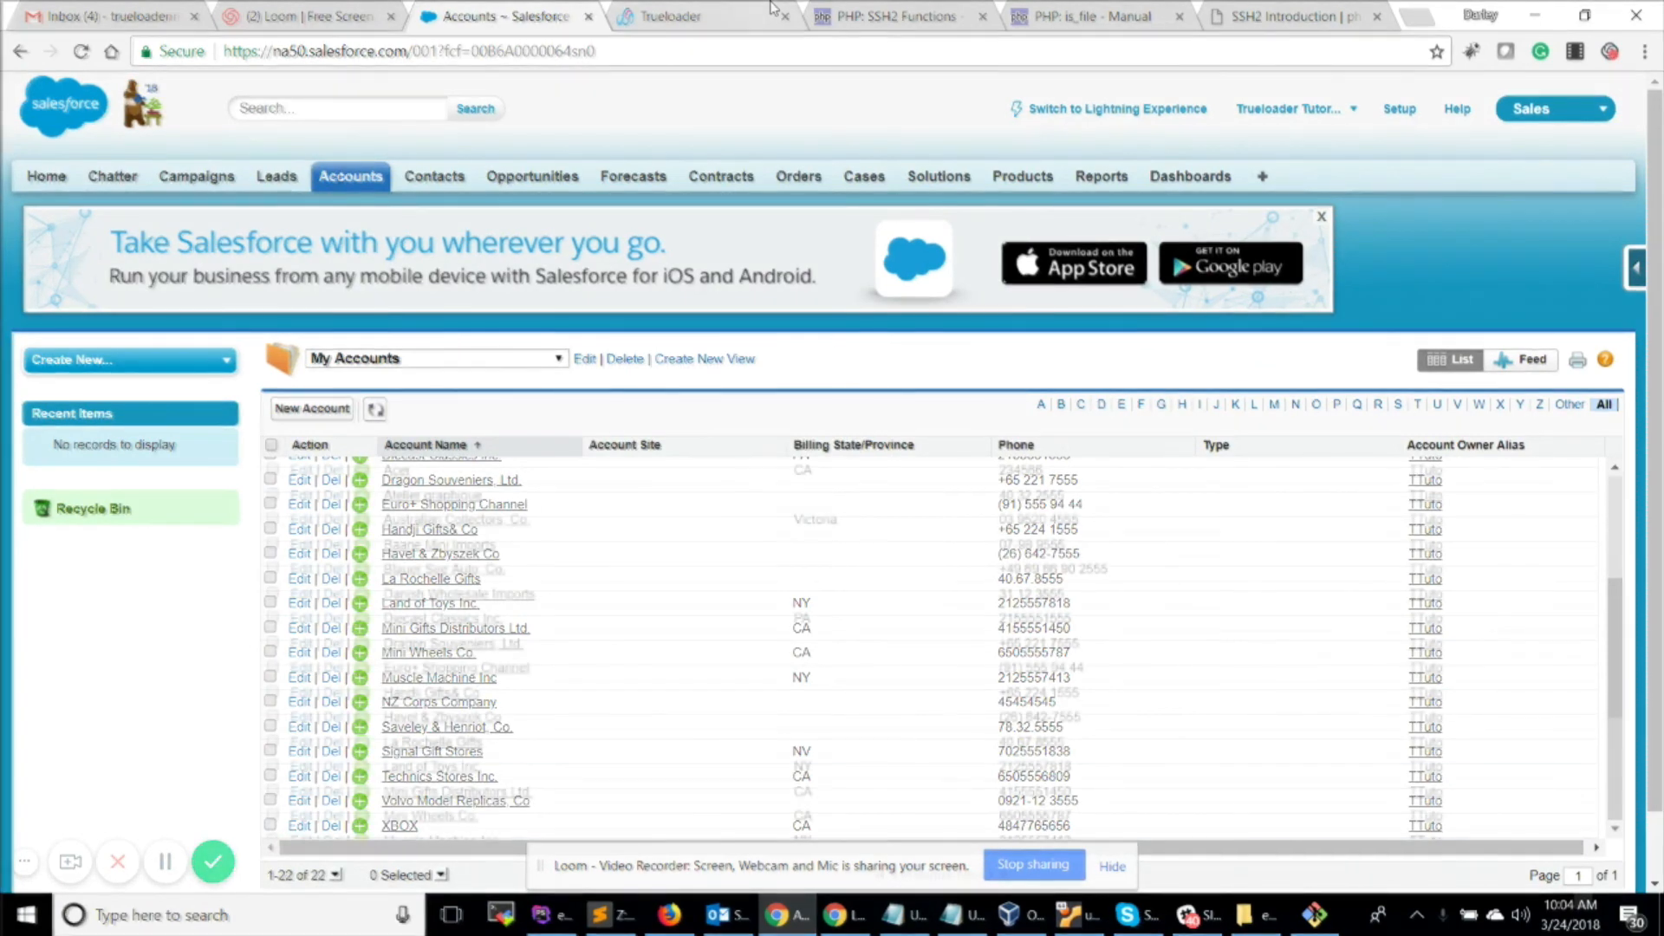